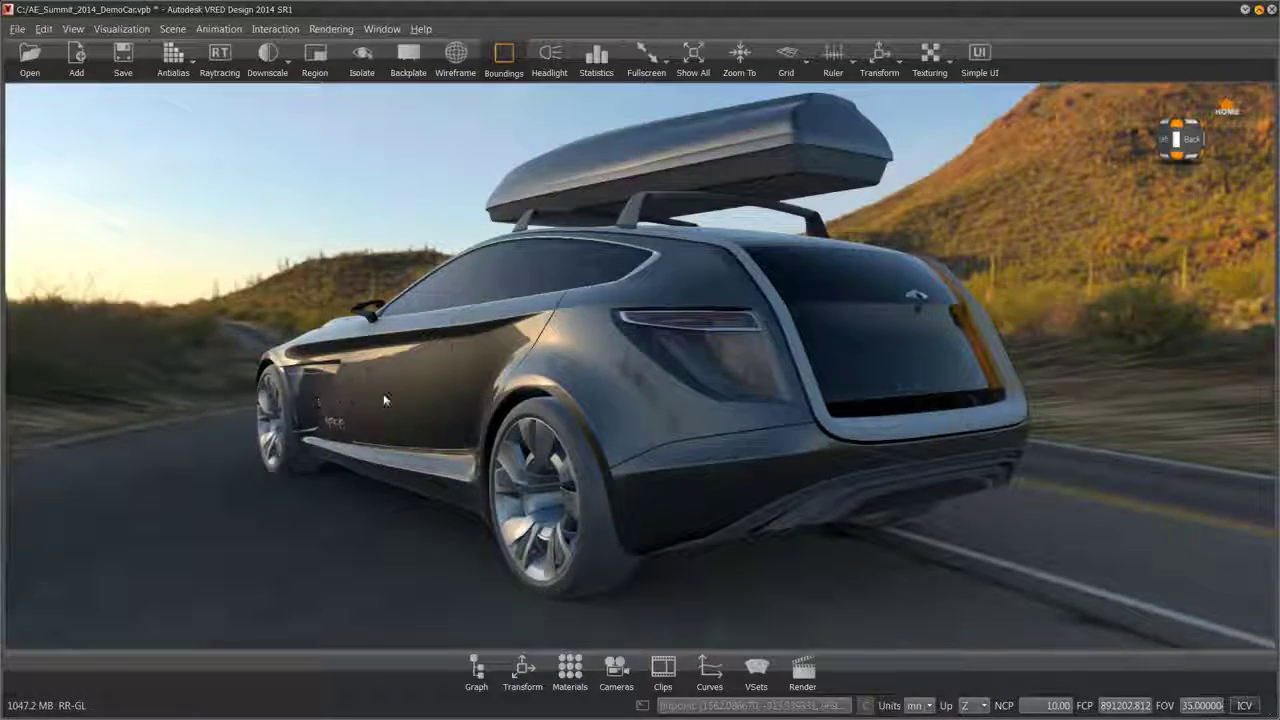
# Step: Orbit and zoom the view in on the car's rear wheel
pyautogui.moveTo(384, 400)
pyautogui.mouseDown()
pyautogui.moveTo(735, 412)
pyautogui.moveTo(535, 372)
pyautogui.mouseUp()
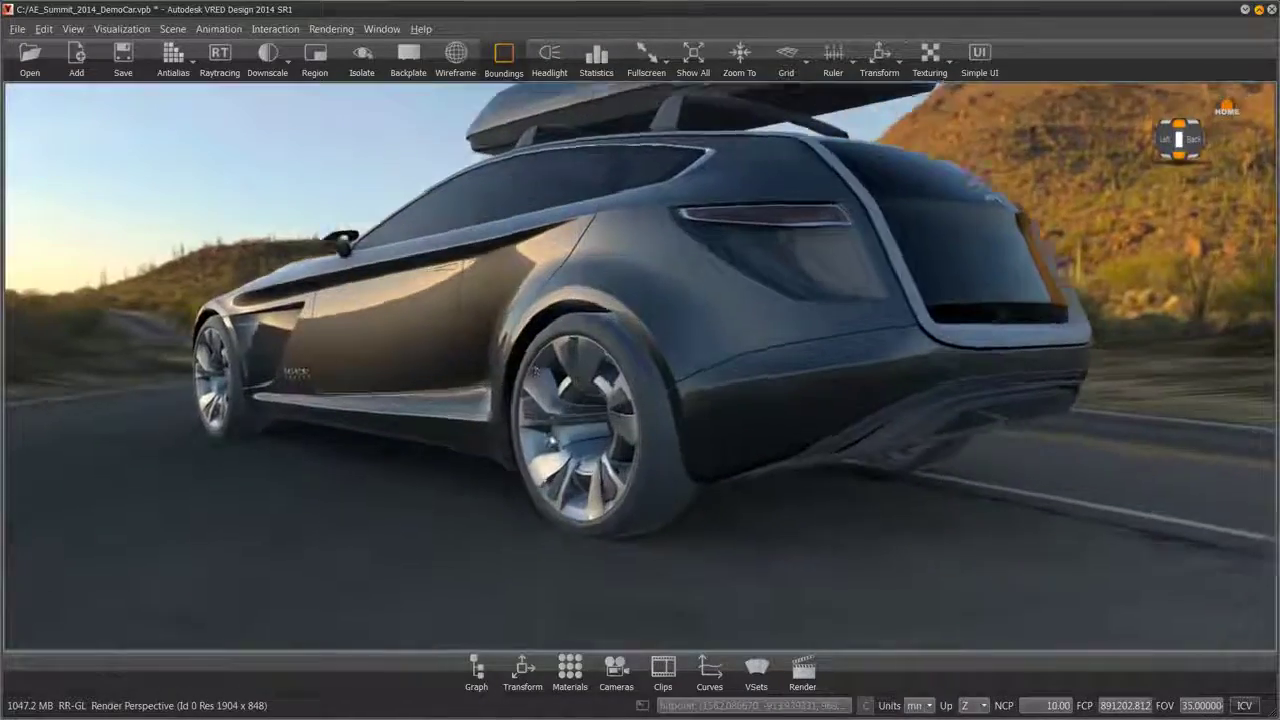
pyautogui.scroll(3, 535, 374)
pyautogui.scroll(3, 535, 377)
pyautogui.scroll(2, 518, 322)
pyautogui.scroll(2, 571, 276)
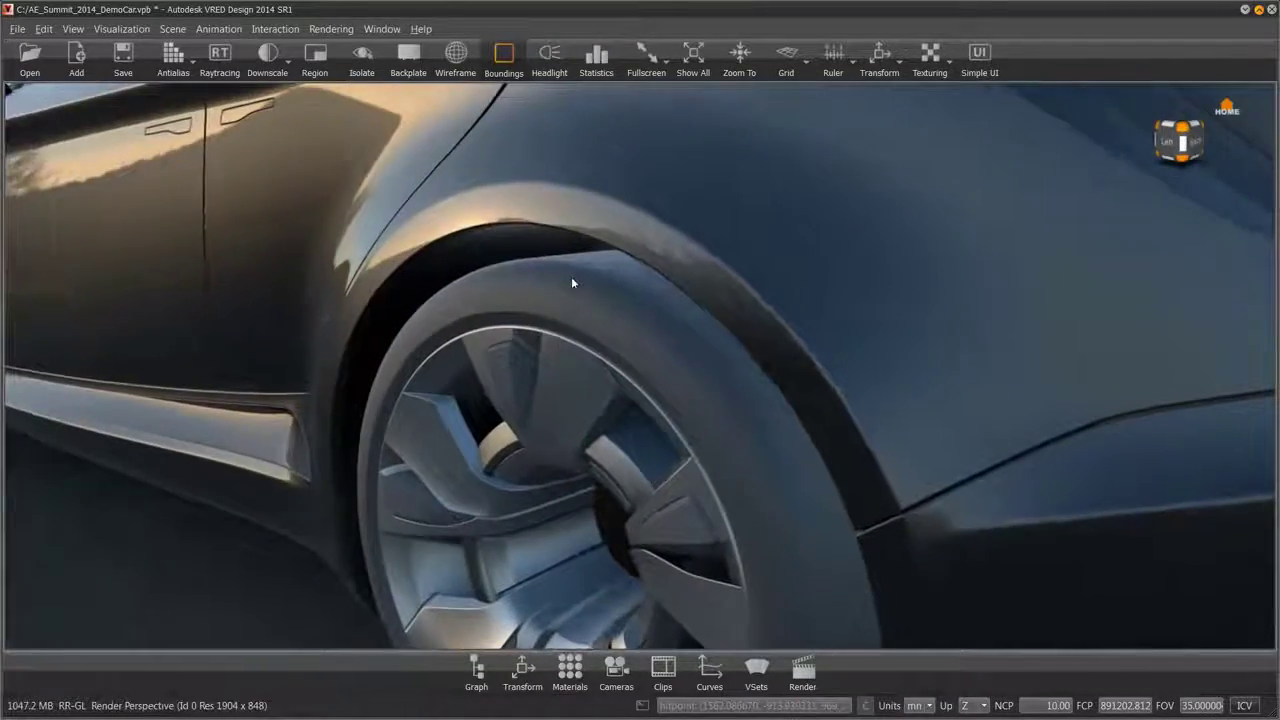
pyautogui.moveTo(572, 283)
pyautogui.mouseDown()
pyautogui.moveTo(691, 294)
pyautogui.moveTo(521, 306)
pyautogui.moveTo(837, 291)
pyautogui.moveTo(386, 286)
pyautogui.mouseUp()
pyautogui.moveTo(623, 283)
pyautogui.mouseDown()
pyautogui.moveTo(414, 286)
pyautogui.moveTo(569, 397)
pyautogui.moveTo(552, 361)
pyautogui.moveTo(564, 284)
pyautogui.moveTo(578, 386)
pyautogui.moveTo(476, 323)
pyautogui.mouseUp()
pyautogui.scroll(-5, 578, 393)
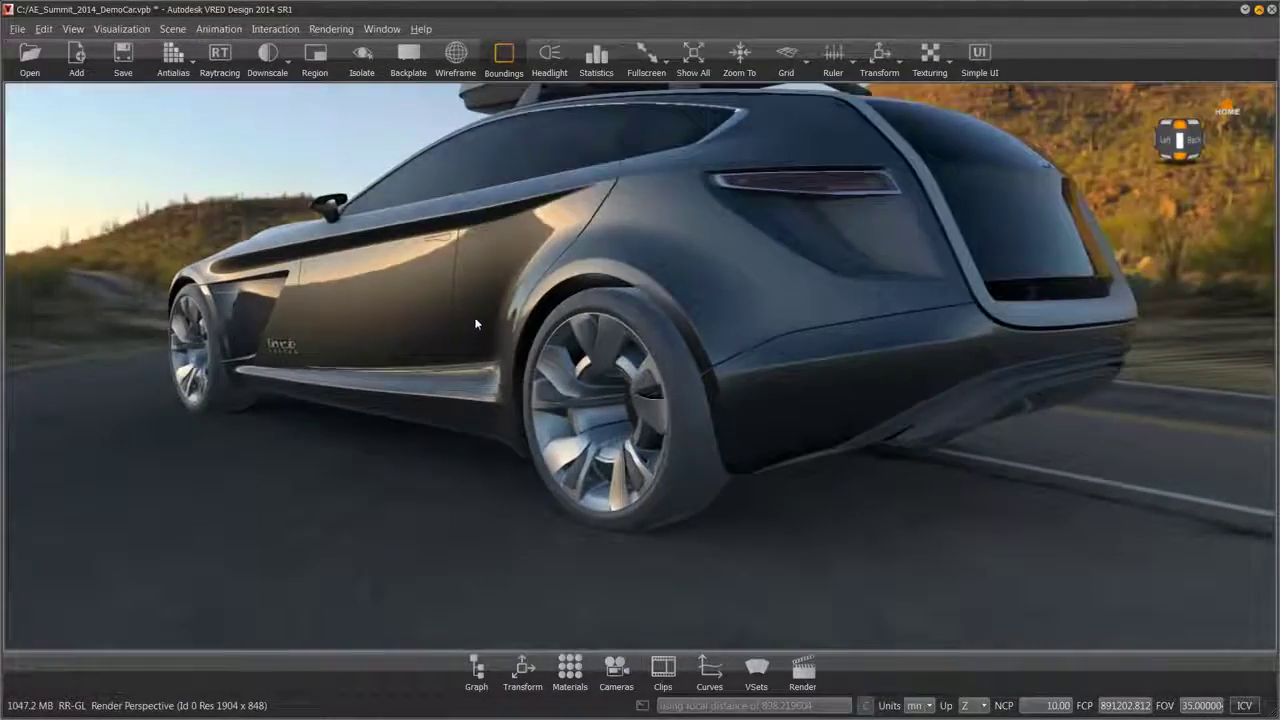
pyautogui.scroll(3, 476, 323)
pyautogui.scroll(3, 555, 405)
pyautogui.scroll(2, 555, 405)
pyautogui.scroll(2, 545, 268)
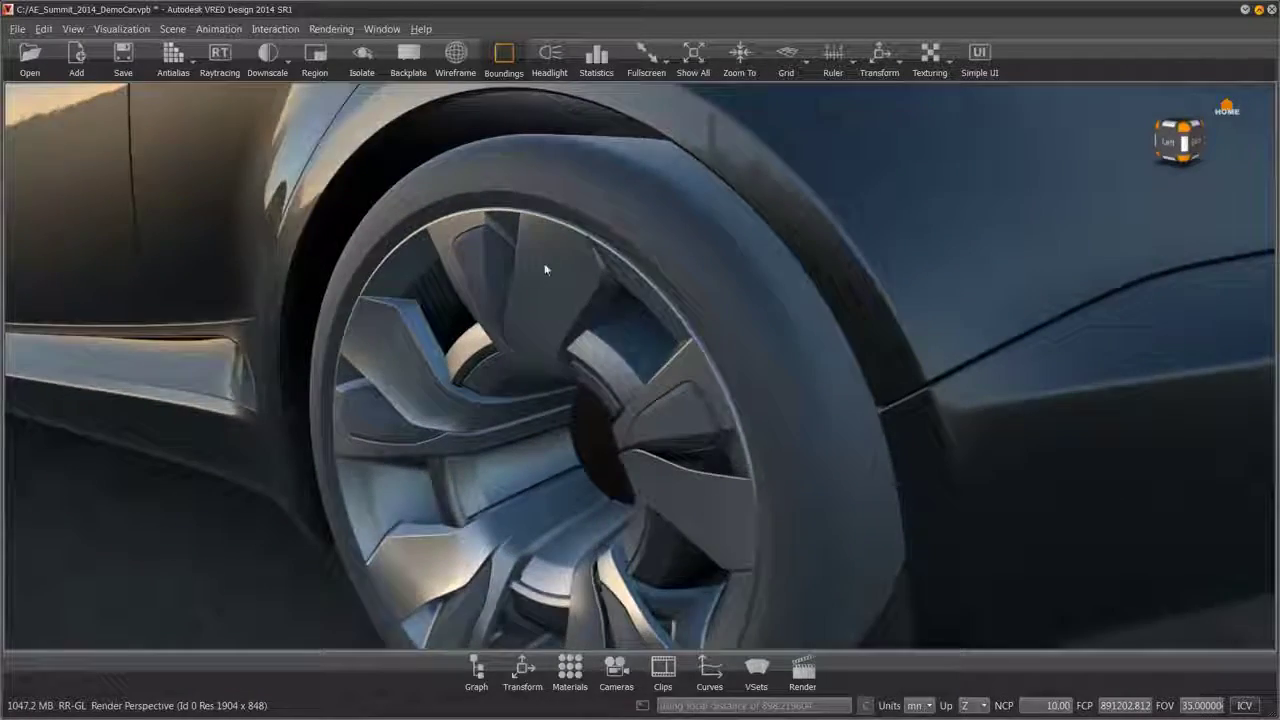
pyautogui.moveTo(545, 268)
pyautogui.mouseDown()
pyautogui.moveTo(574, 363)
pyautogui.moveTo(527, 333)
pyautogui.moveTo(490, 334)
pyautogui.mouseUp()
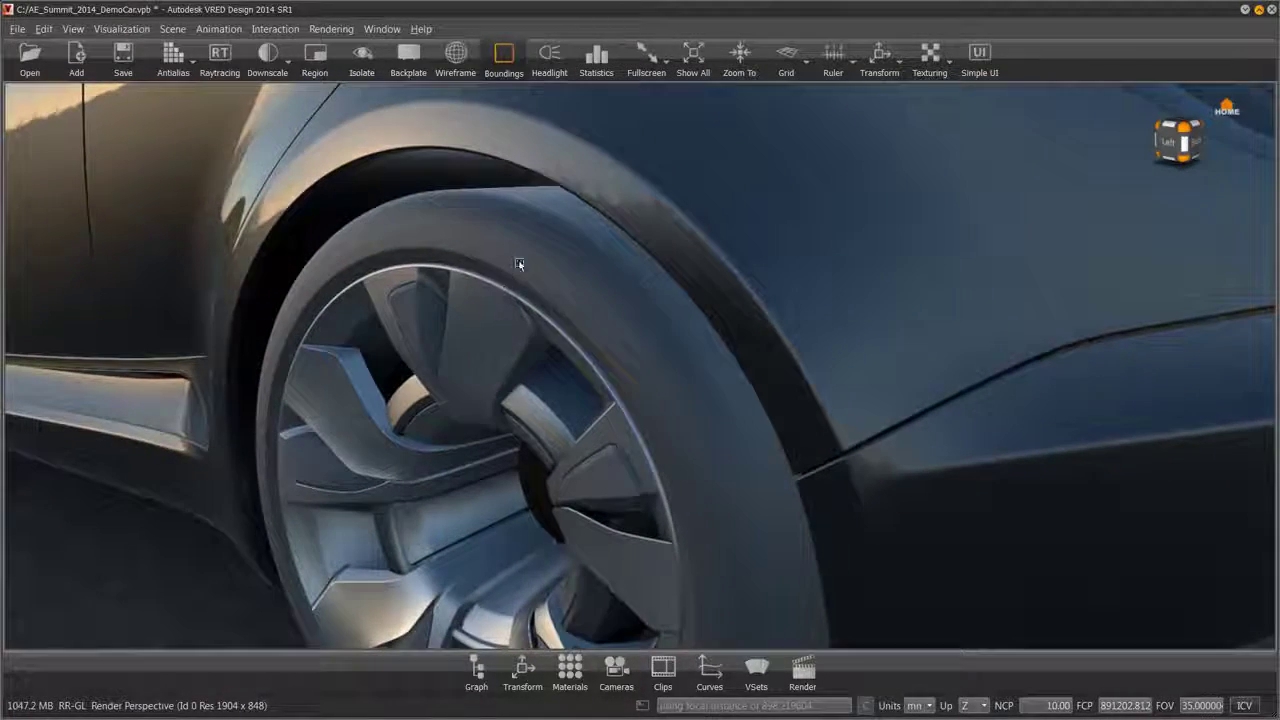
pyautogui.moveTo(514, 263)
pyautogui.mouseDown()
pyautogui.moveTo(451, 289)
pyautogui.moveTo(435, 231)
pyautogui.mouseUp()
pyautogui.scroll(-2, 435, 231)
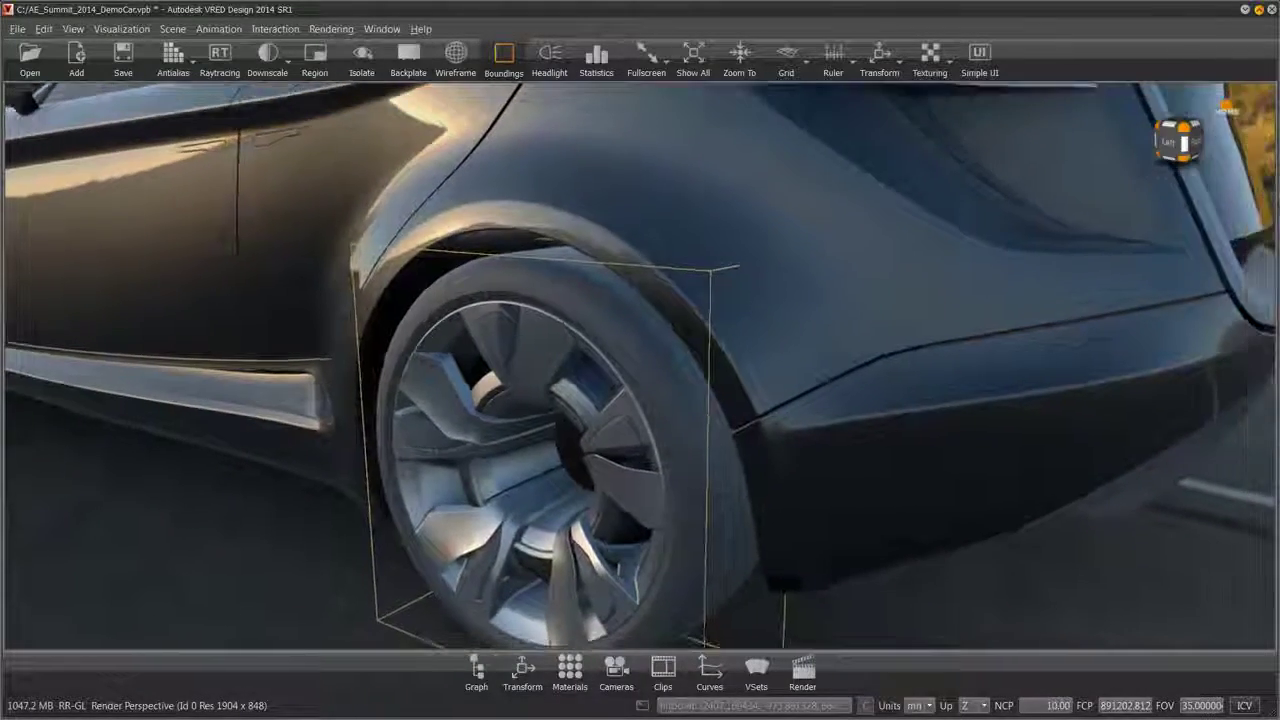
pyautogui.scroll(-5, 563, 332)
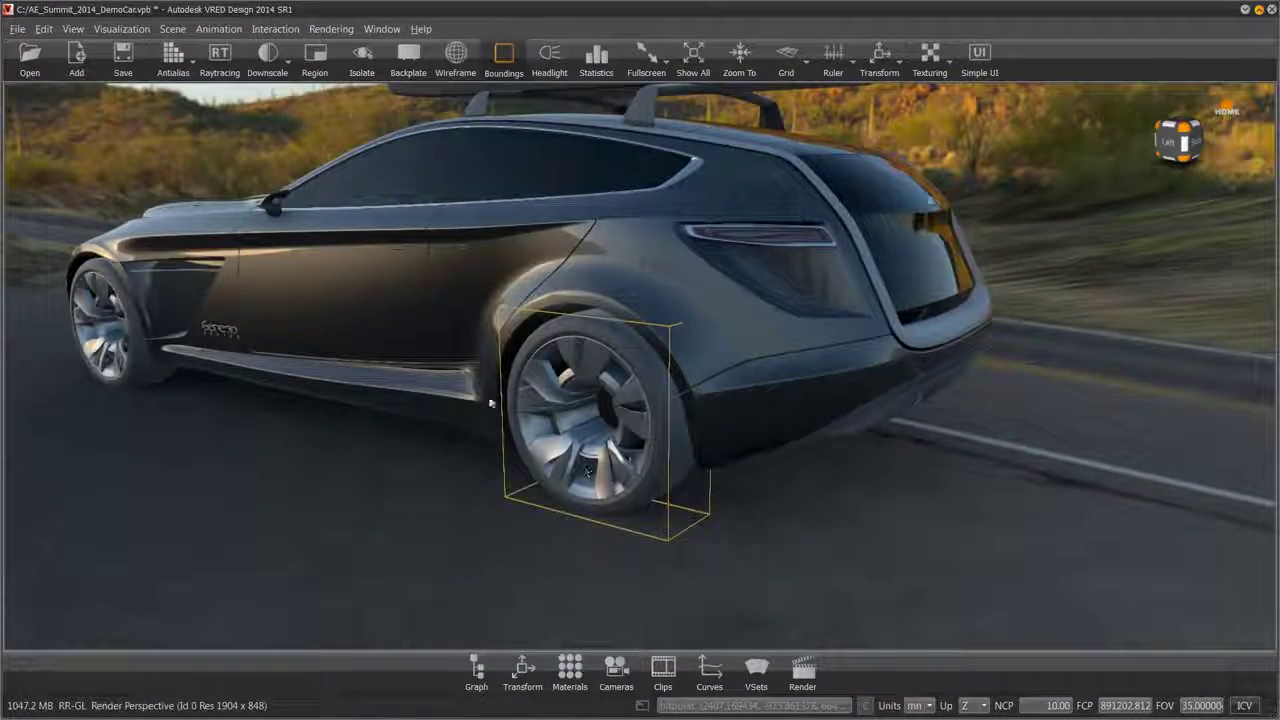
# Step: Isolate the rear tyre and move in closer around it
pyautogui.click(362, 55)
pyautogui.scroll(3, 571, 384)
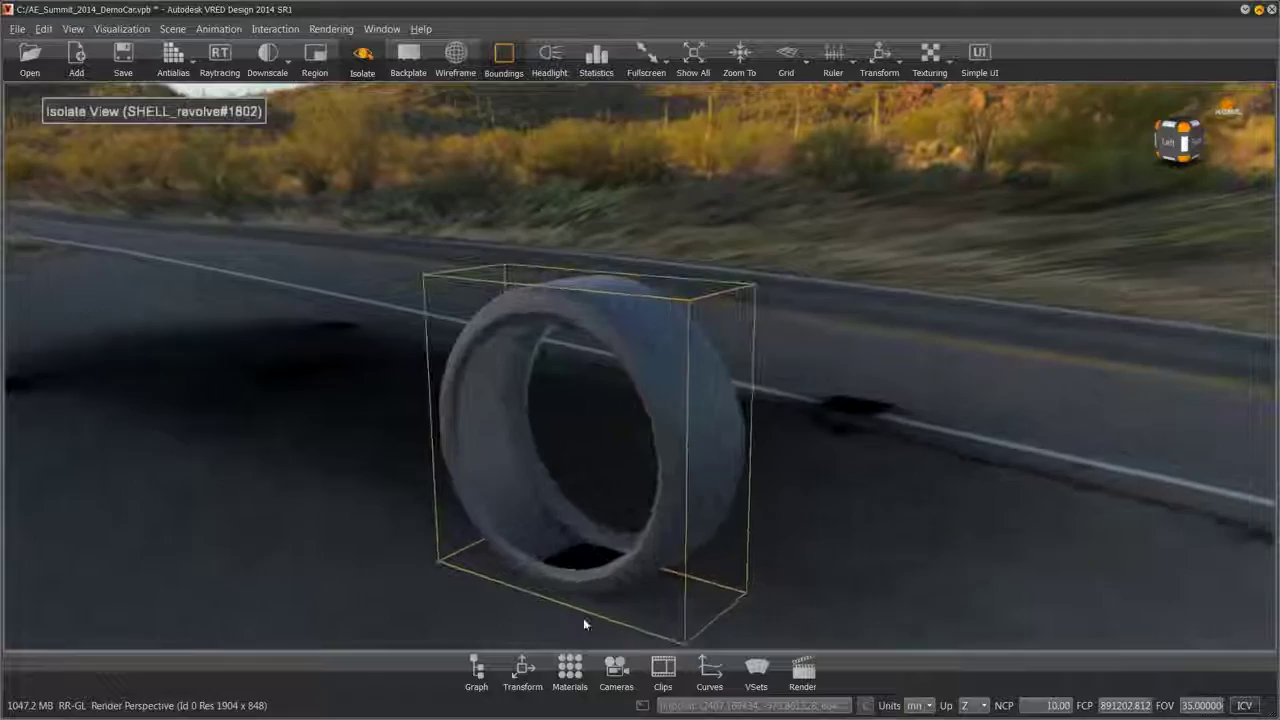
pyautogui.moveTo(631, 421)
pyautogui.mouseDown()
pyautogui.moveTo(626, 289)
pyautogui.moveTo(591, 346)
pyautogui.moveTo(654, 434)
pyautogui.mouseUp()
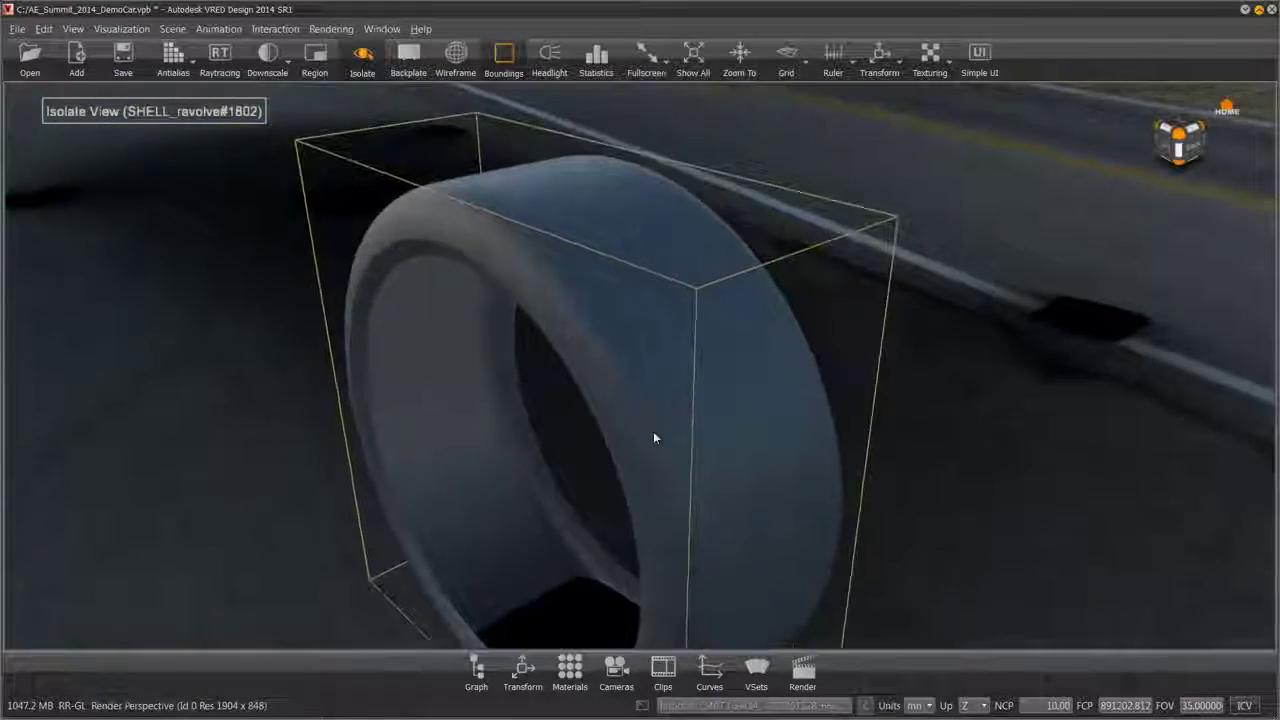
# Step: Create a new Tire-type material in the Material Editor and drag it onto the tyre
pyautogui.click(570, 670)
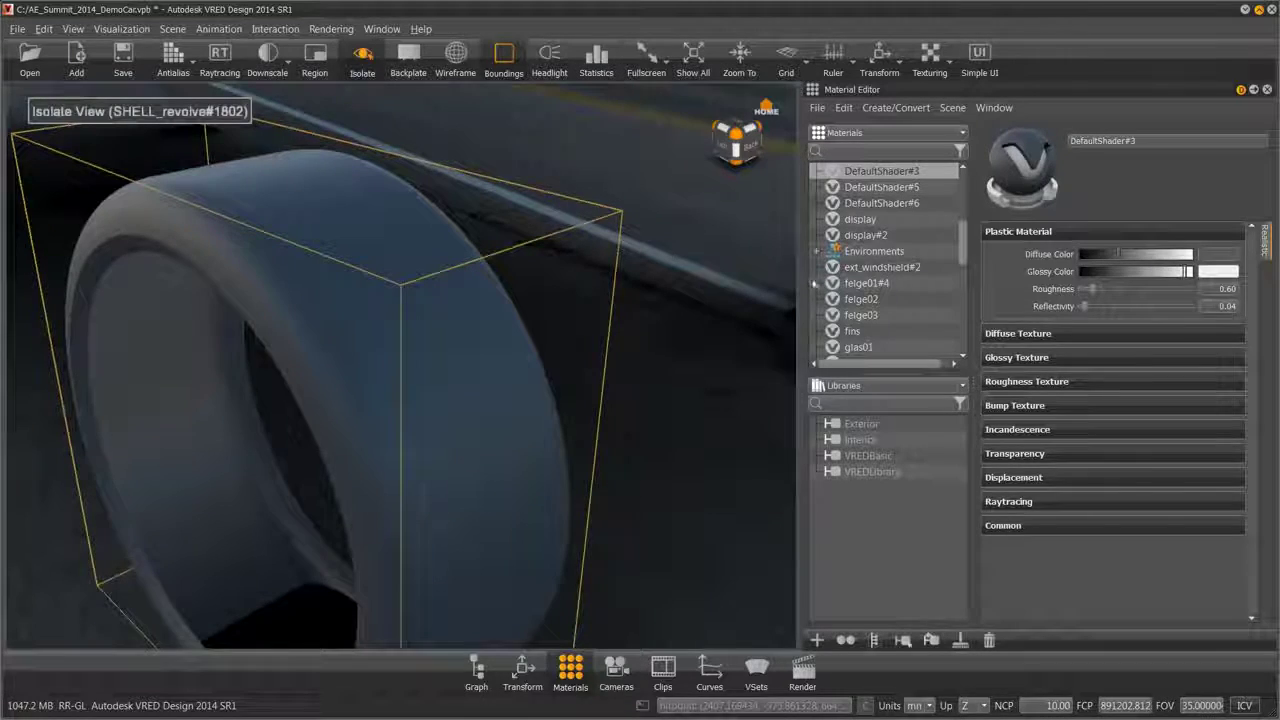
pyautogui.click(872, 220)
pyautogui.rightClick(874, 222)
pyautogui.moveTo(921, 228)
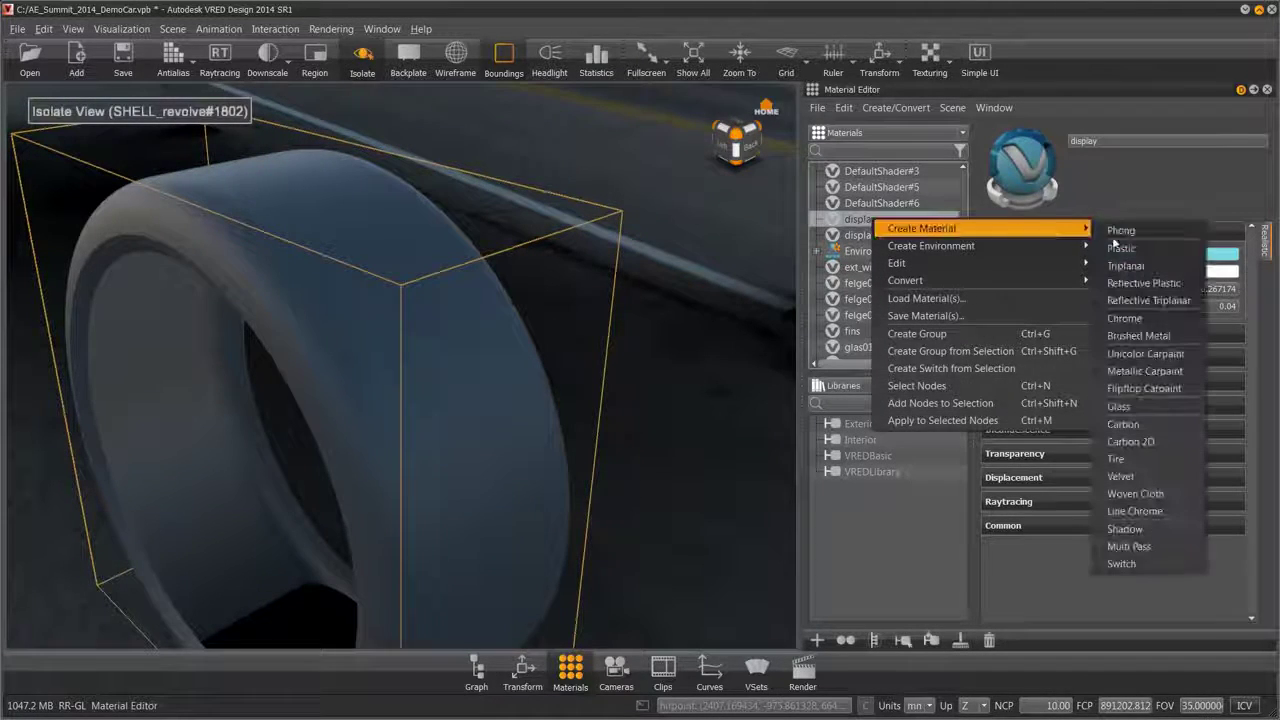
pyautogui.click(1116, 459)
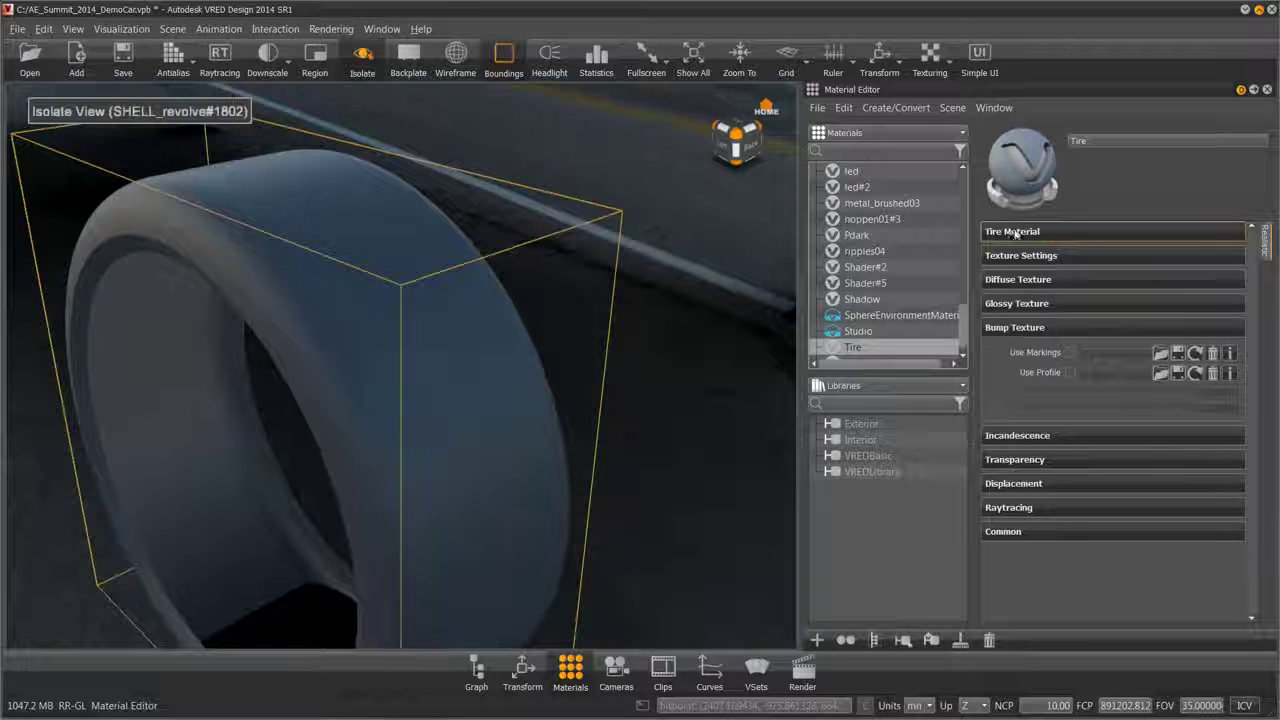
pyautogui.moveTo(852, 347); pyautogui.dragTo(413, 360)
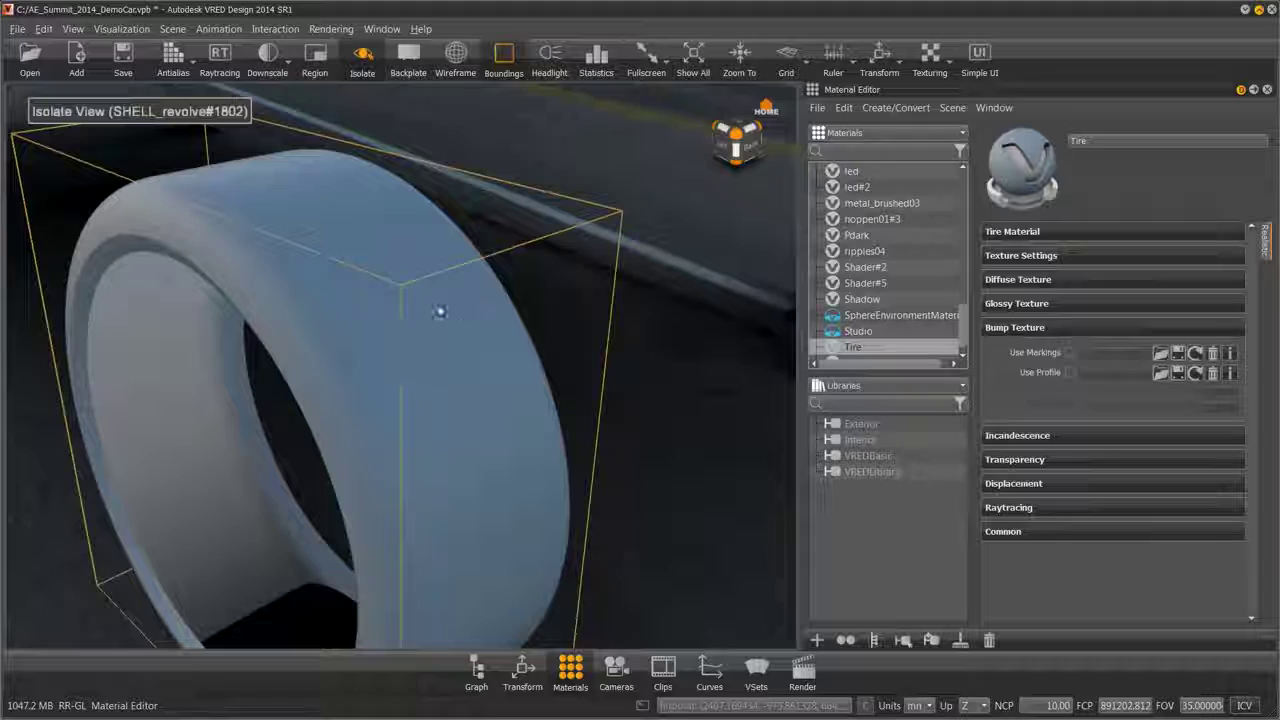
pyautogui.click(1267, 90)
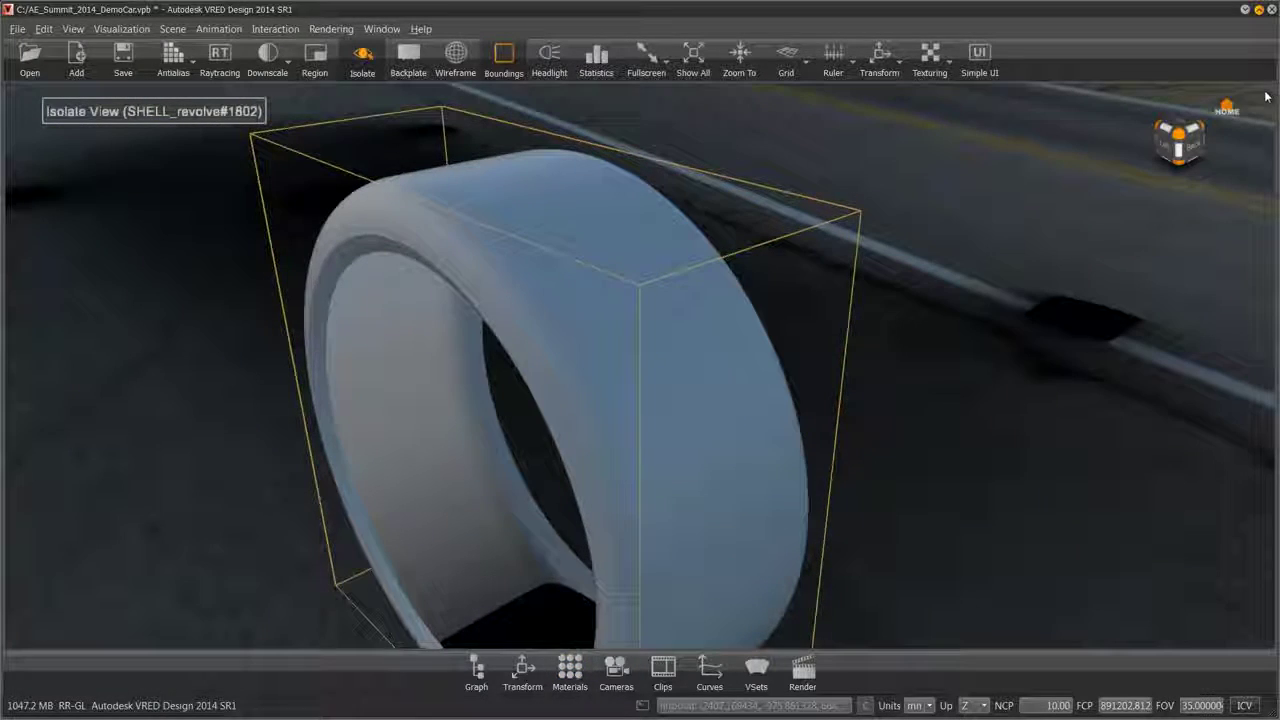
# Step: Drag VRED_SIDEWALL.jpg from the Explorer Textures folder onto the tyre
pyautogui.moveTo(898, 357)
pyautogui.mouseDown()
pyautogui.moveTo(858, 311)
pyautogui.moveTo(714, 257)
pyautogui.mouseUp()
pyautogui.hotkey('alt', 'Tab')
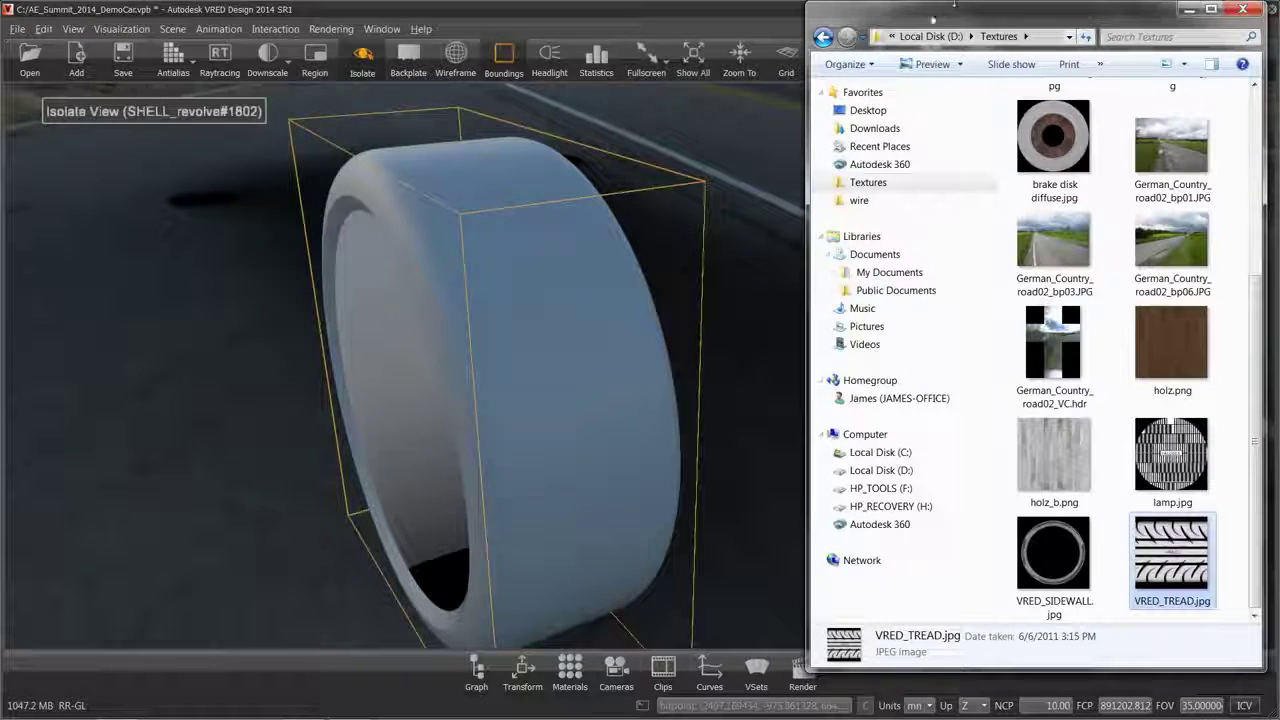
pyautogui.click(1049, 543)
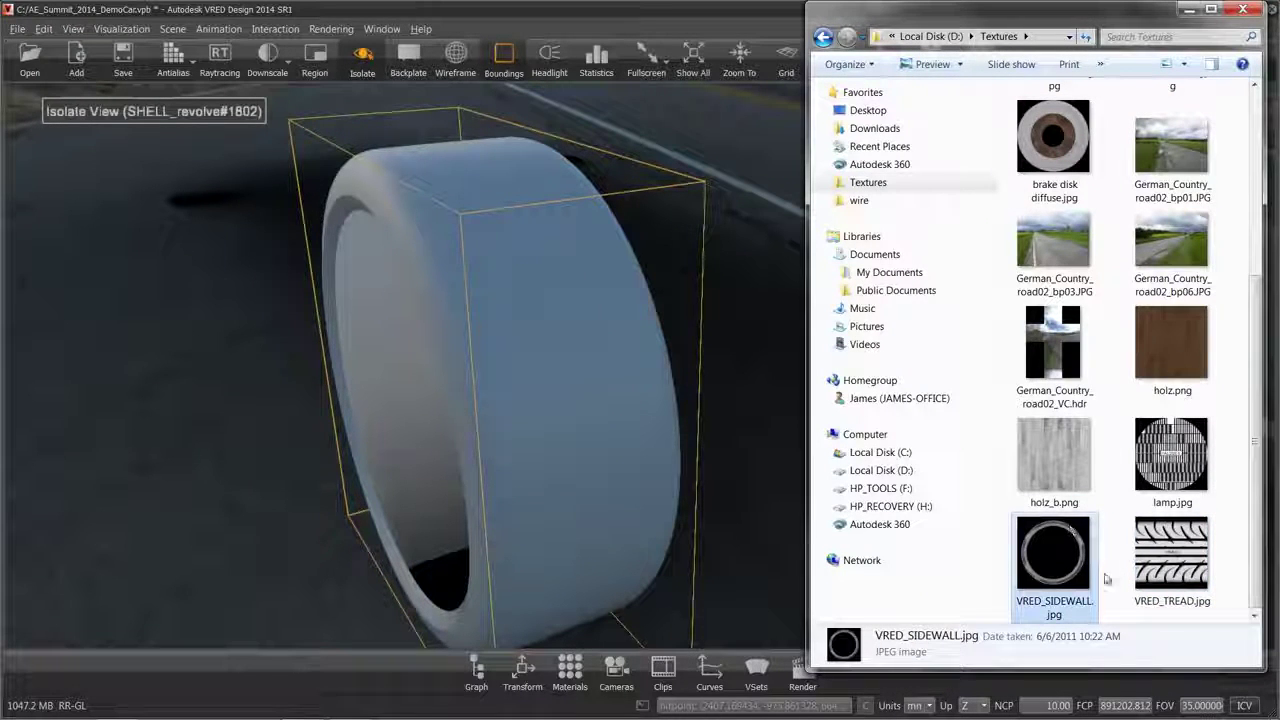
pyautogui.press('Right')
pyautogui.click(1072, 570)
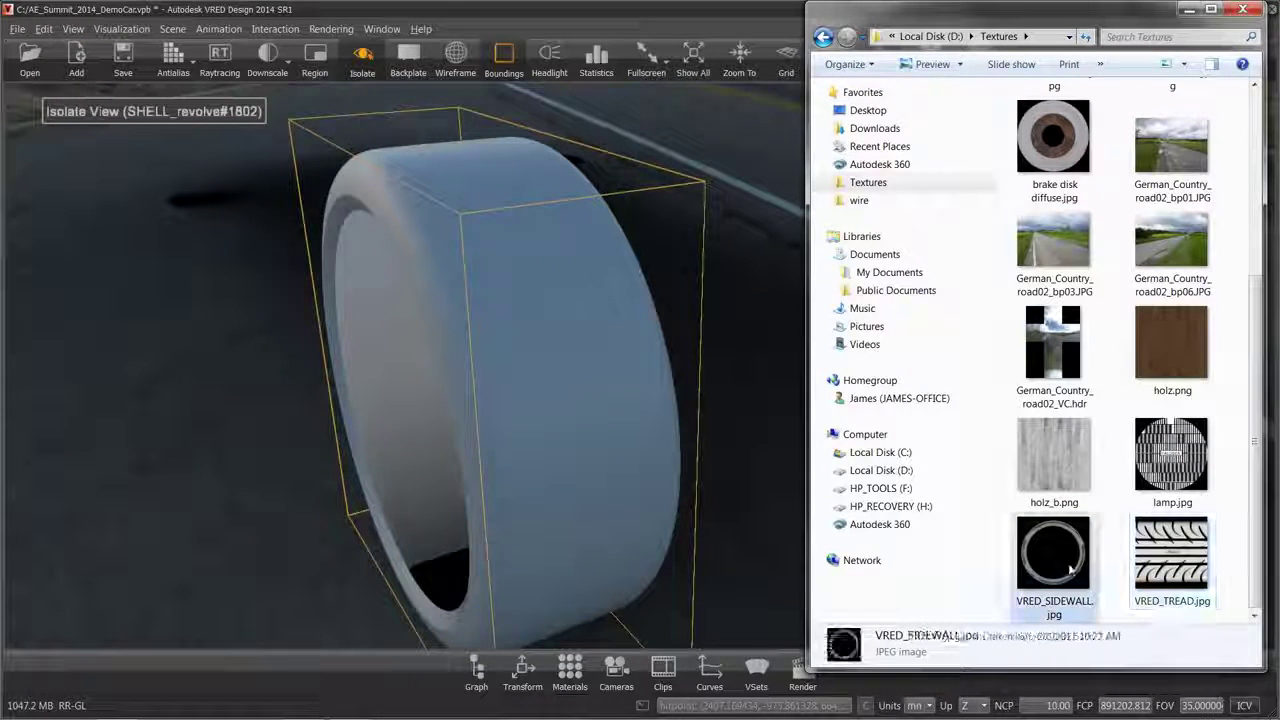
pyautogui.moveTo(1072, 570); pyautogui.dragTo(542, 355)
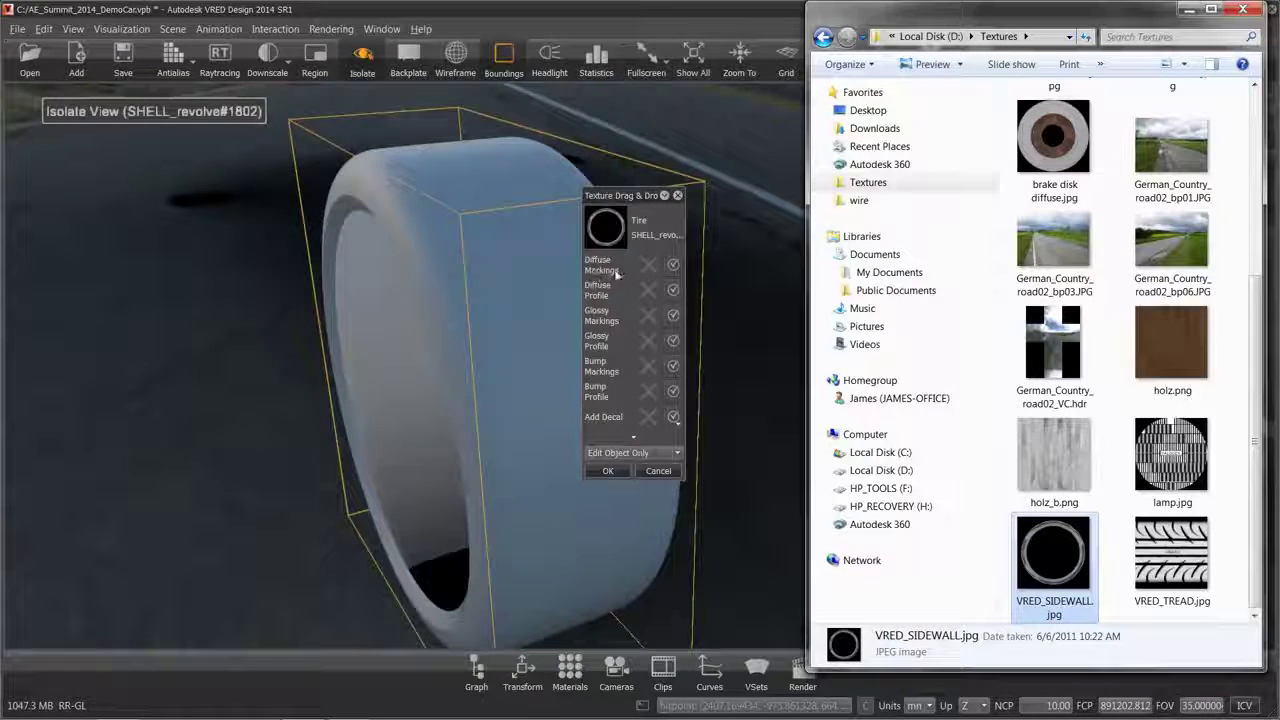
# Step: Assign VRED_SIDEWALL.jpg to the tyre's Diffuse Markings and Bump Markings channels
pyautogui.click(675, 268)
pyautogui.click(675, 268)
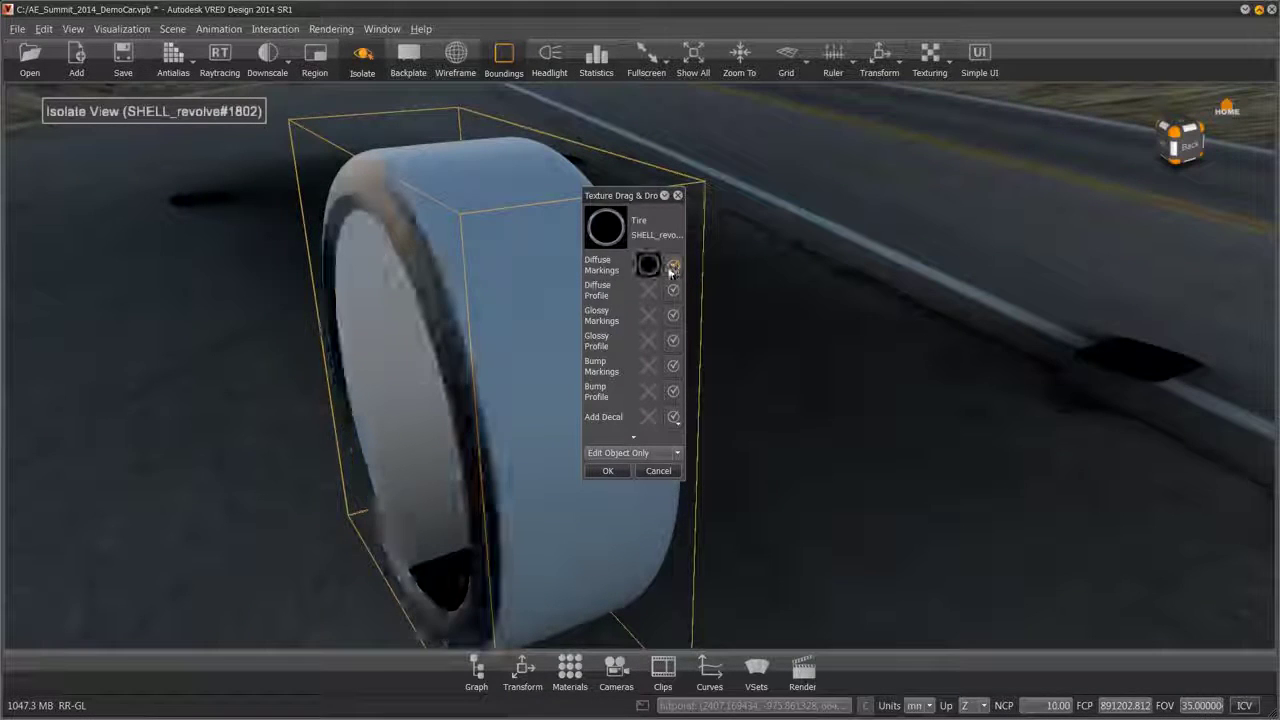
pyautogui.click(674, 393)
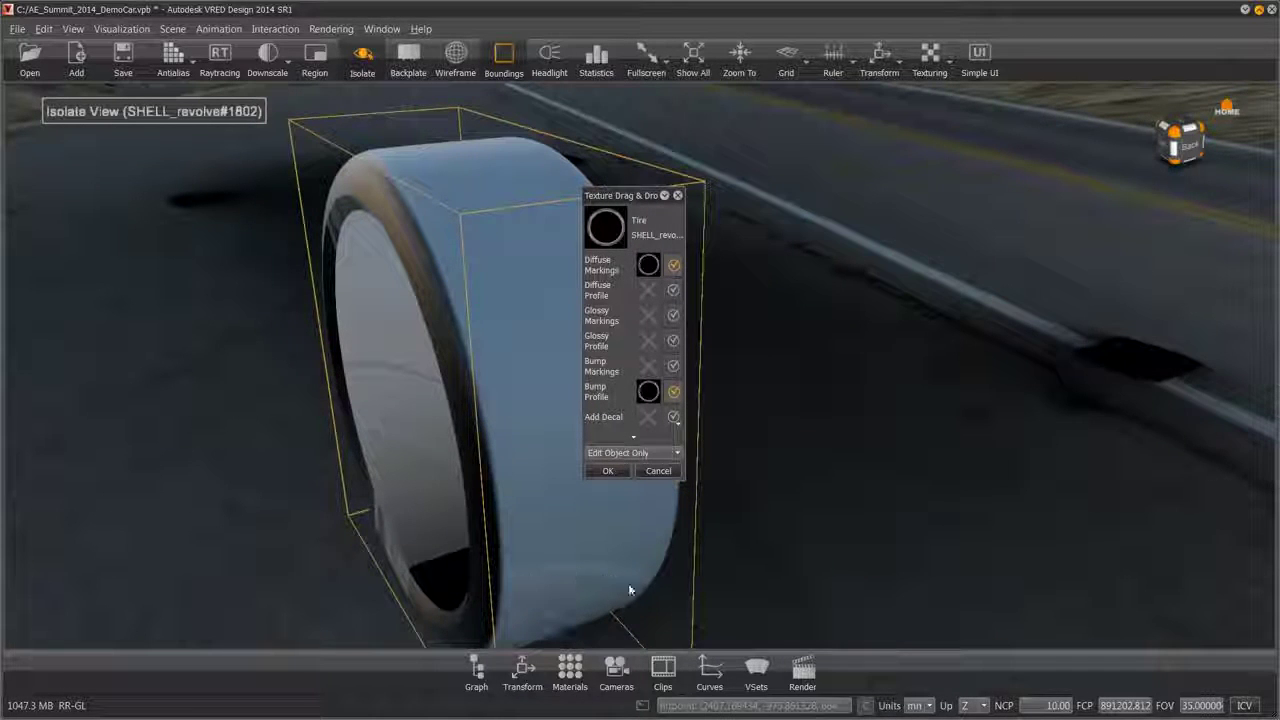
pyautogui.click(673, 393)
pyautogui.moveTo(589, 371); pyautogui.dragTo(600, 371)
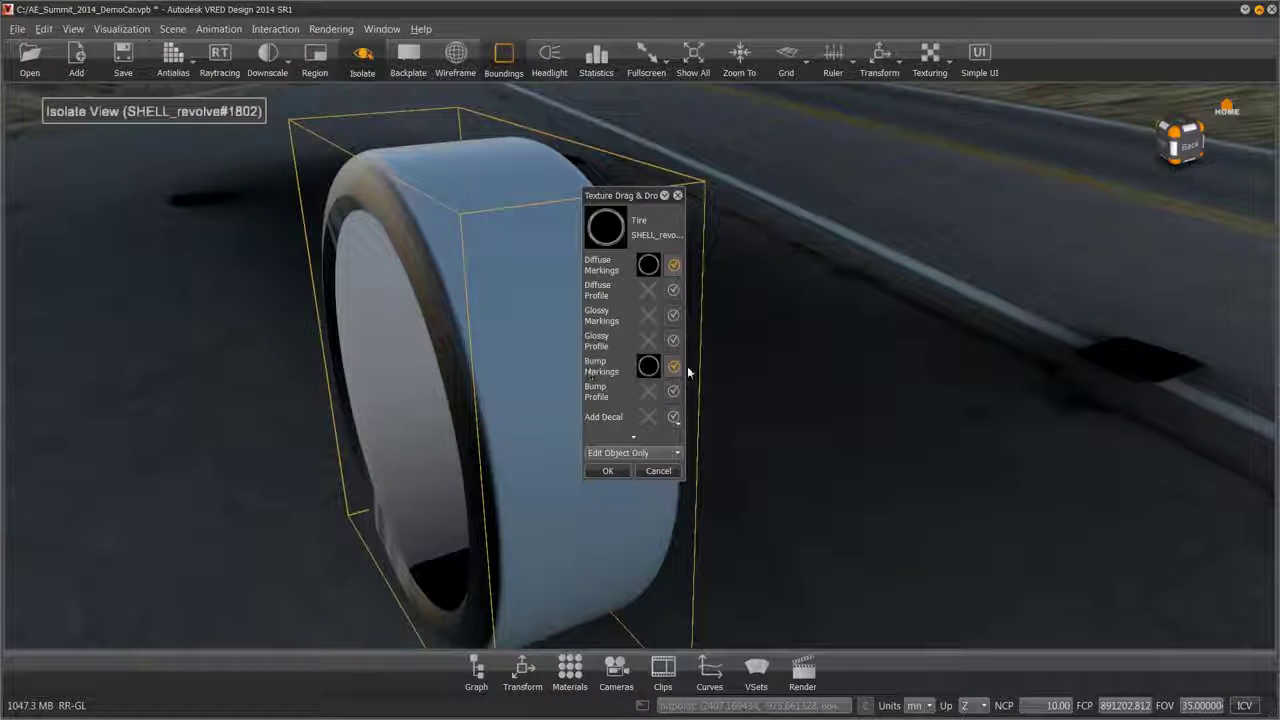
pyautogui.click(613, 470)
pyautogui.moveTo(609, 471)
pyautogui.mouseDown()
pyautogui.moveTo(411, 391)
pyautogui.moveTo(857, 363)
pyautogui.moveTo(373, 172)
pyautogui.mouseUp()
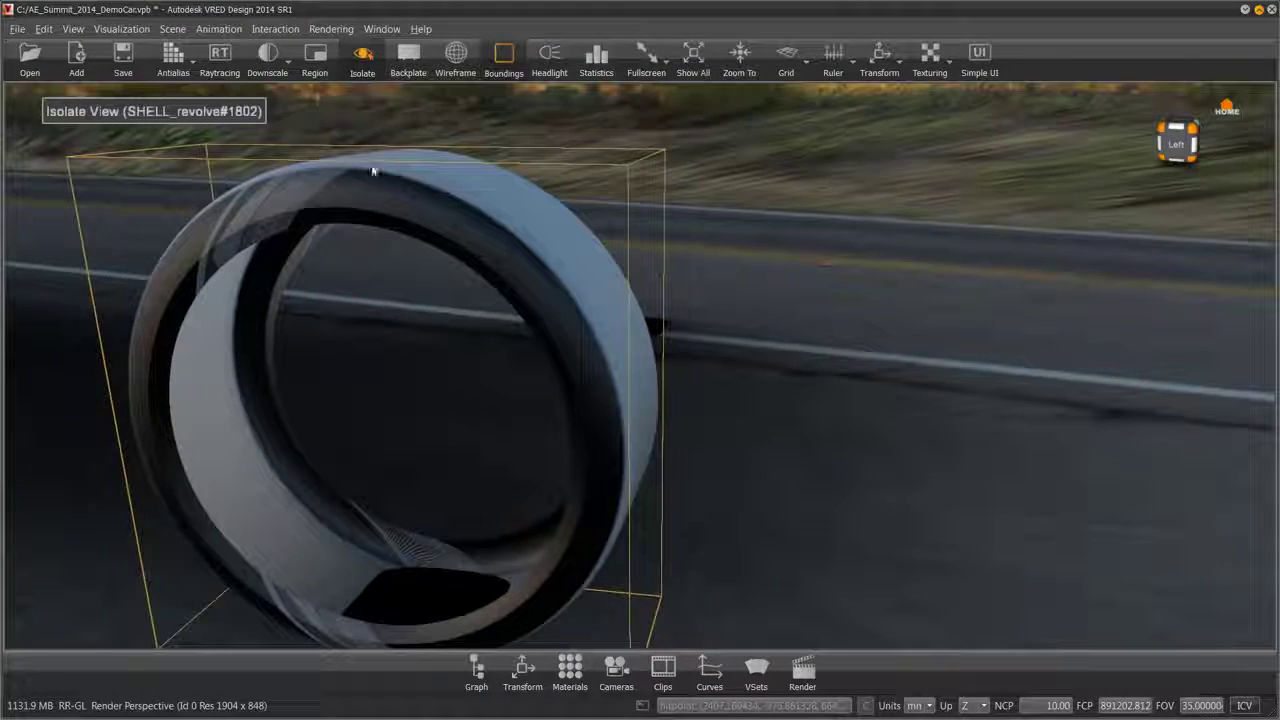
pyautogui.moveTo(686, 366); pyautogui.dragTo(476, 367)
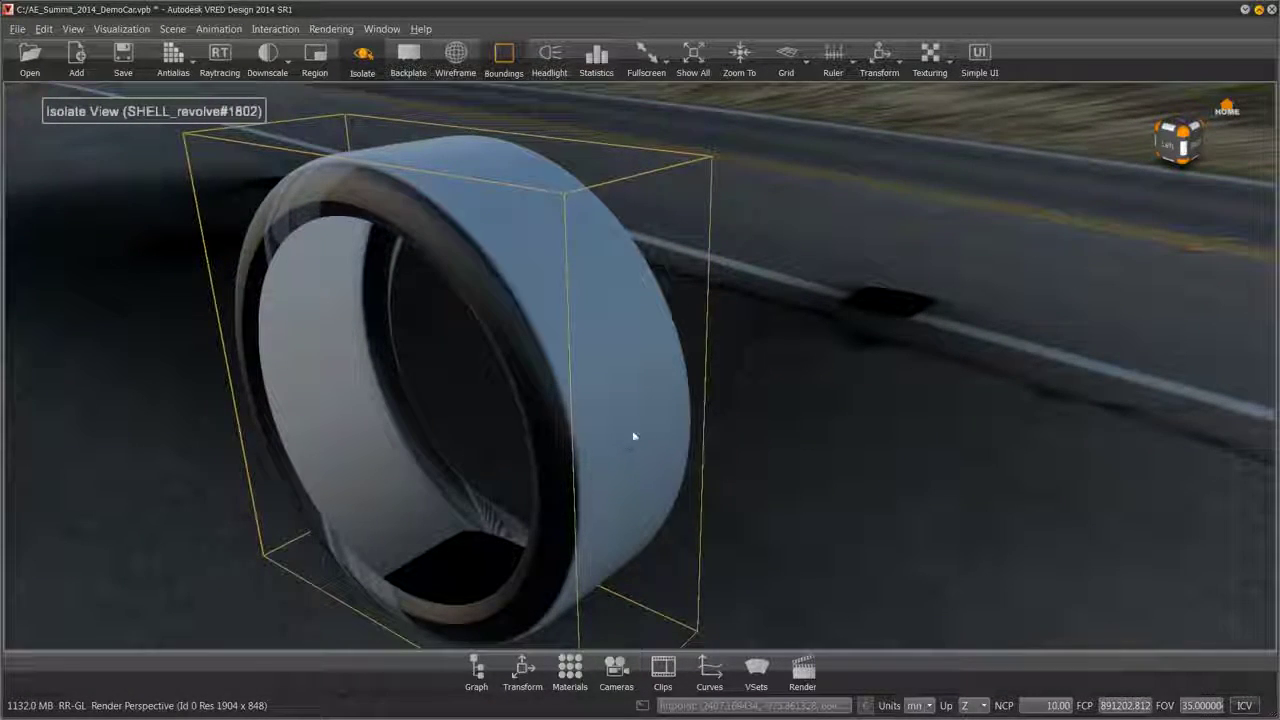
# Step: Drag VRED_TREAD.jpg from Explorer onto the tyre
pyautogui.hotkey('alt', 'Tab')
pyautogui.hotkey('alt', 'Tab')
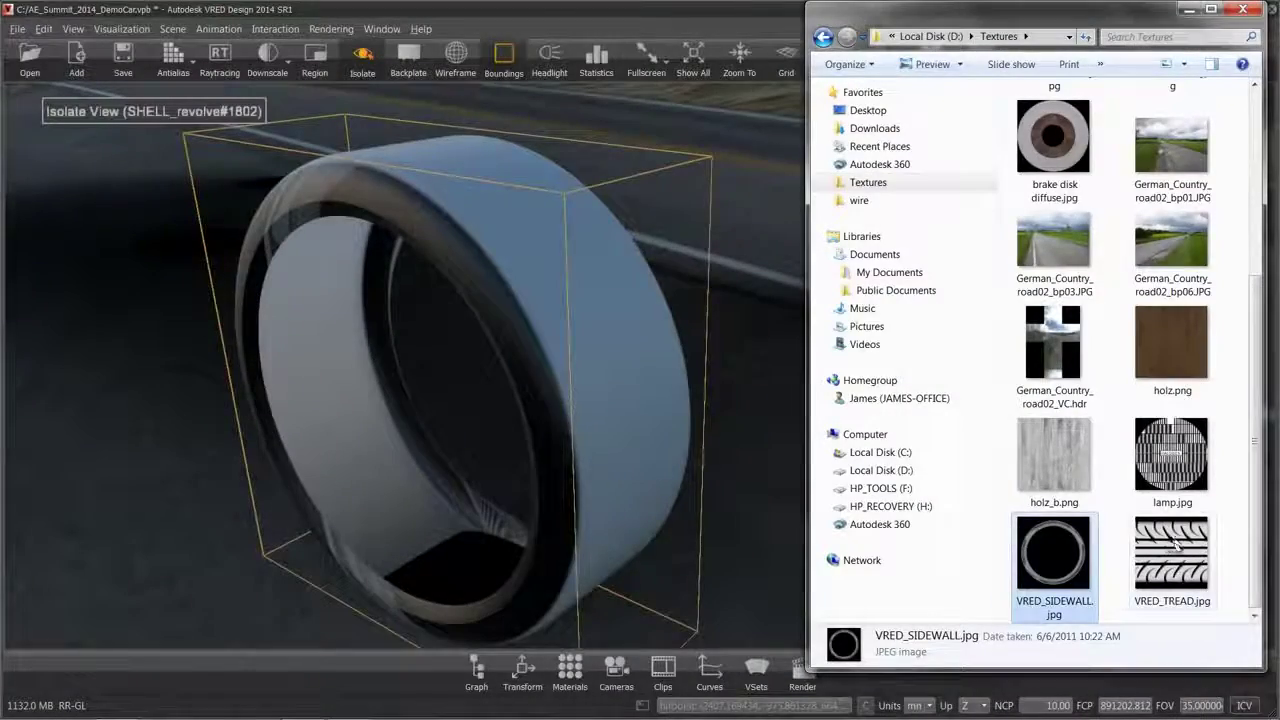
pyautogui.click(1170, 580)
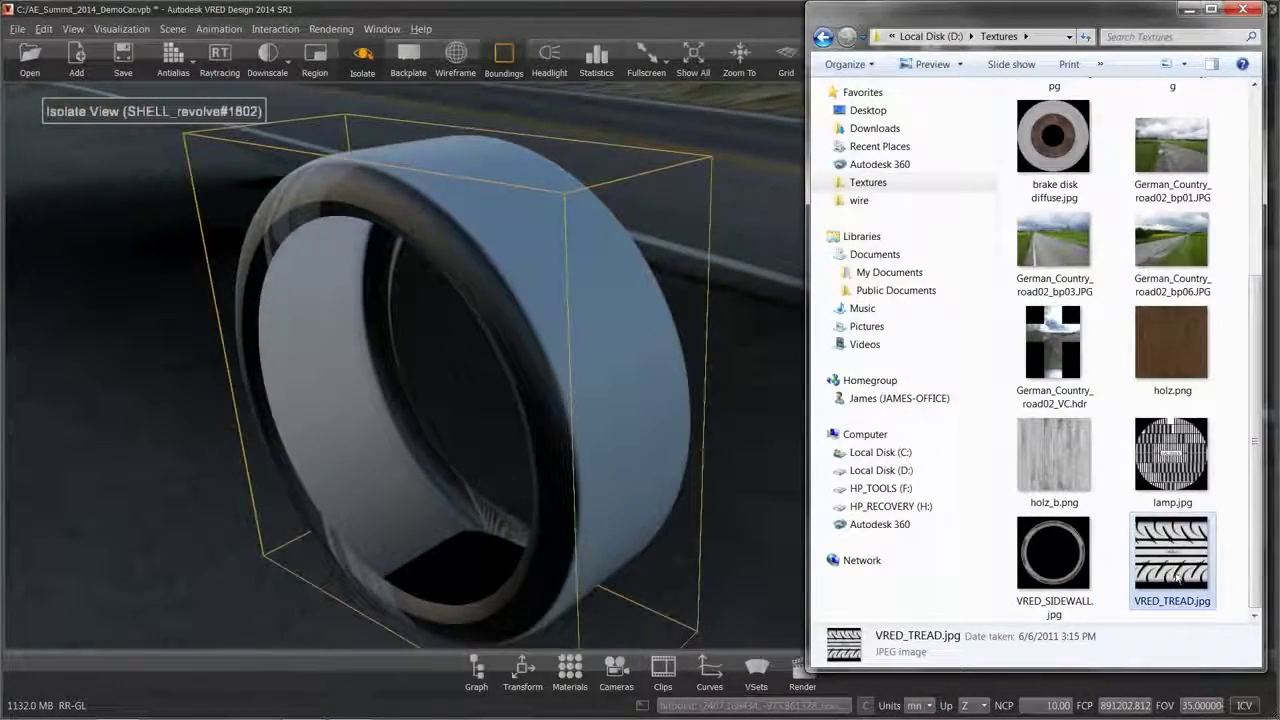
pyautogui.moveTo(1205, 576); pyautogui.dragTo(601, 352)
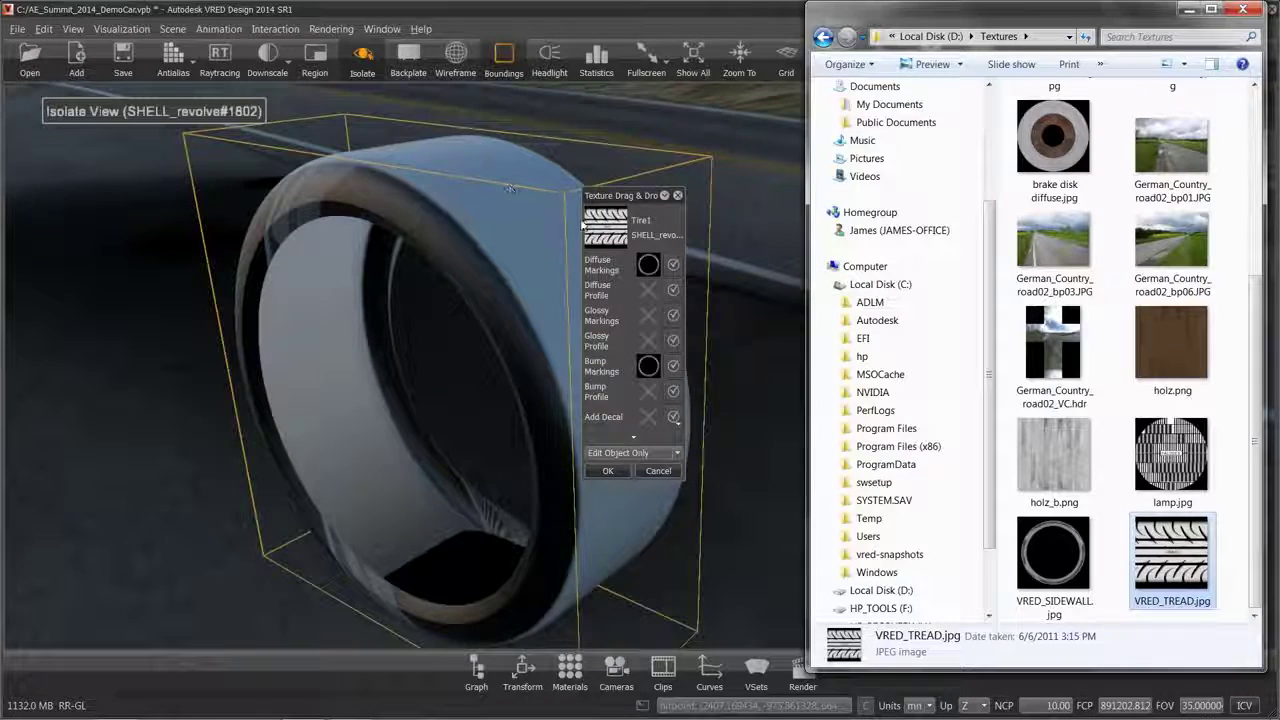
# Step: Assign the tread image to Diffuse Profile and Bump Profile for the whole material
pyautogui.click(672, 293)
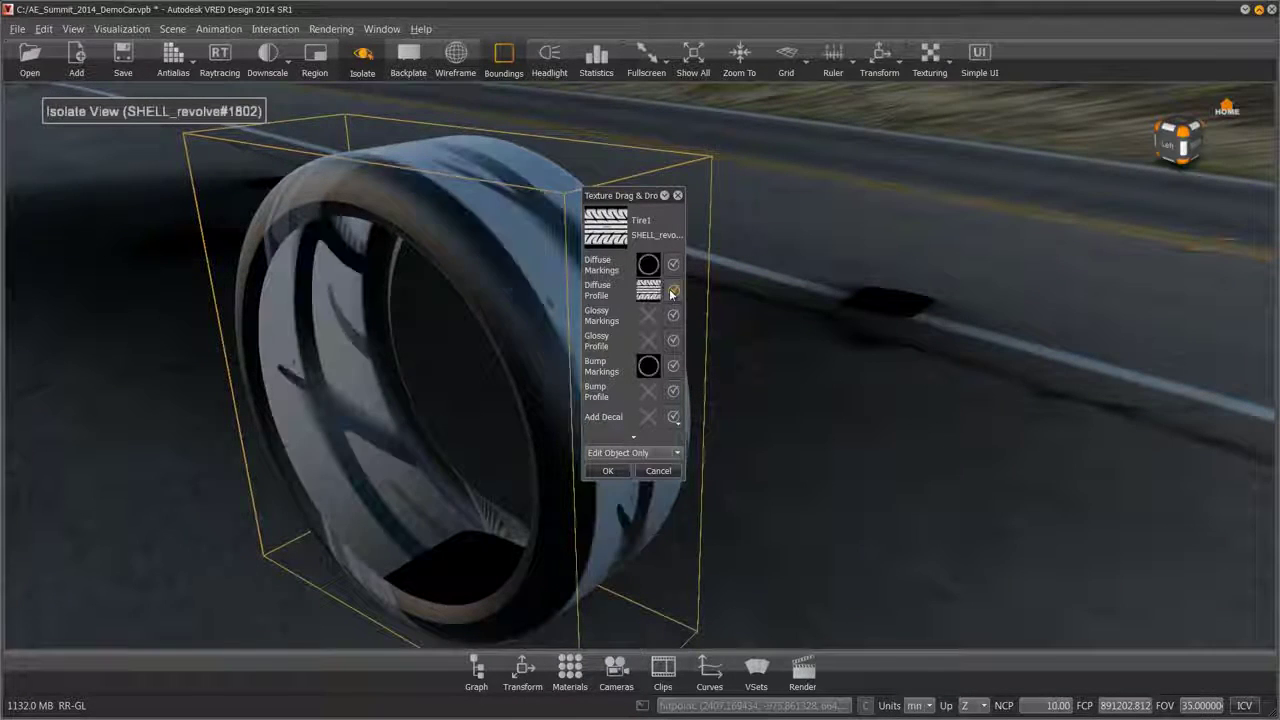
pyautogui.click(674, 392)
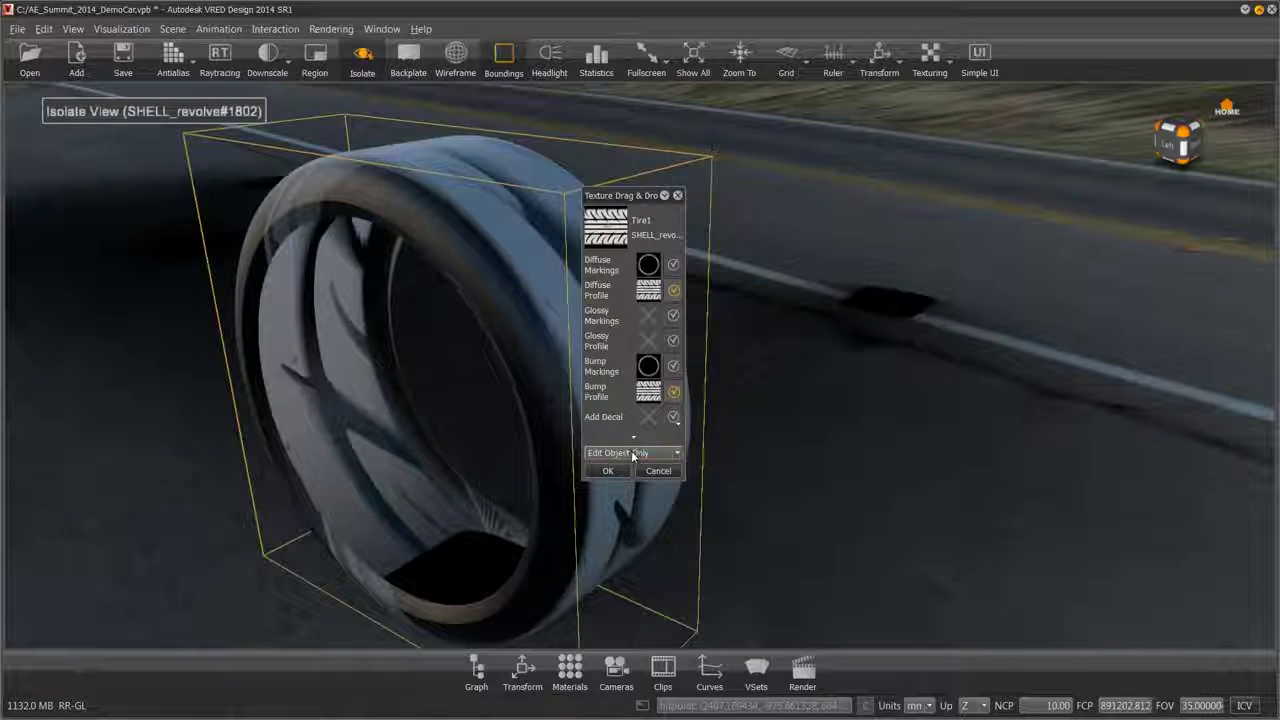
pyautogui.click(632, 456)
pyautogui.click(618, 471)
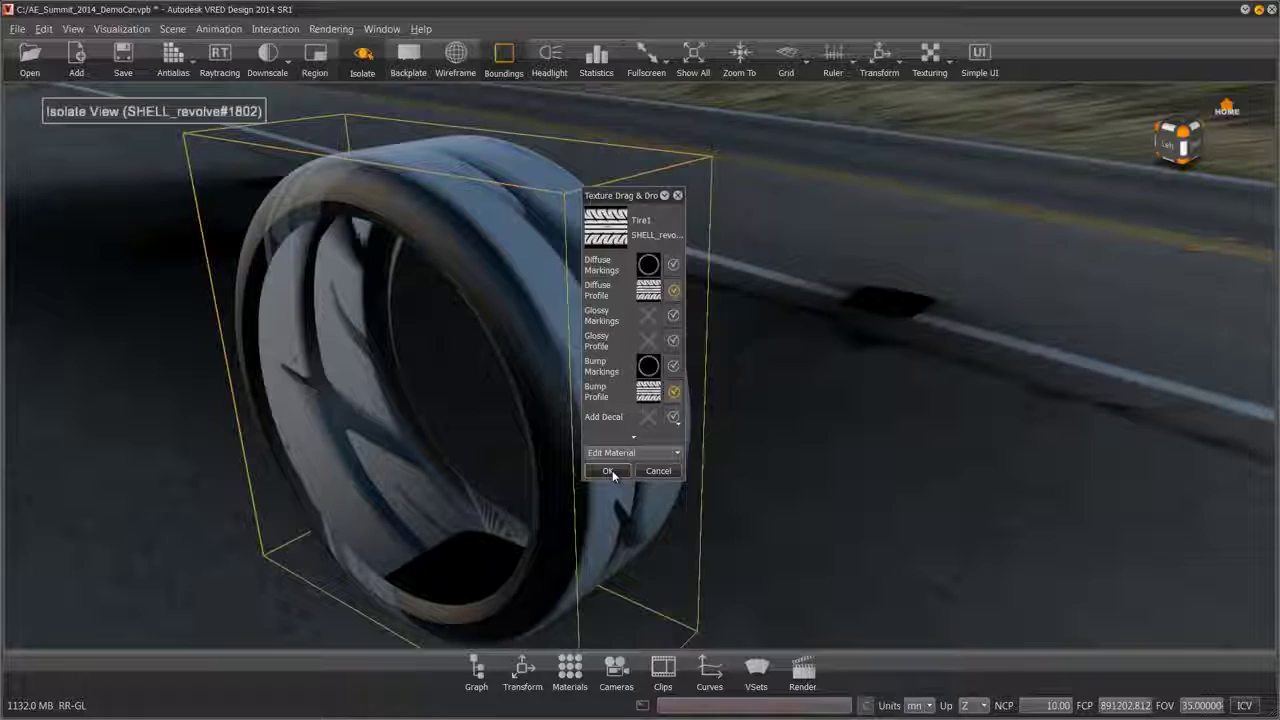
pyautogui.click(612, 470)
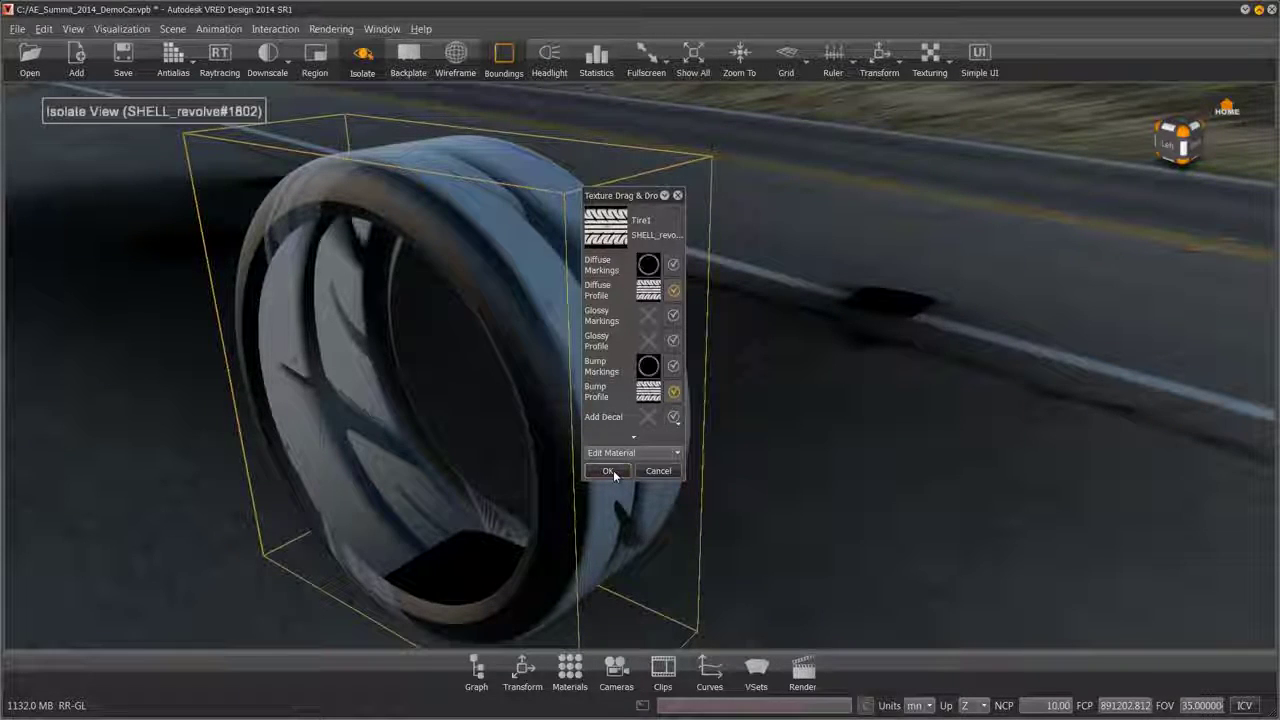
pyautogui.click(612, 474)
pyautogui.moveTo(608, 471)
pyautogui.mouseDown()
pyautogui.moveTo(791, 408)
pyautogui.moveTo(223, 397)
pyautogui.moveTo(1016, 408)
pyautogui.moveTo(880, 430)
pyautogui.moveTo(592, 364)
pyautogui.moveTo(584, 379)
pyautogui.moveTo(743, 434)
pyautogui.moveTo(706, 263)
pyautogui.moveTo(694, 429)
pyautogui.moveTo(746, 394)
pyautogui.moveTo(712, 391)
pyautogui.mouseUp()
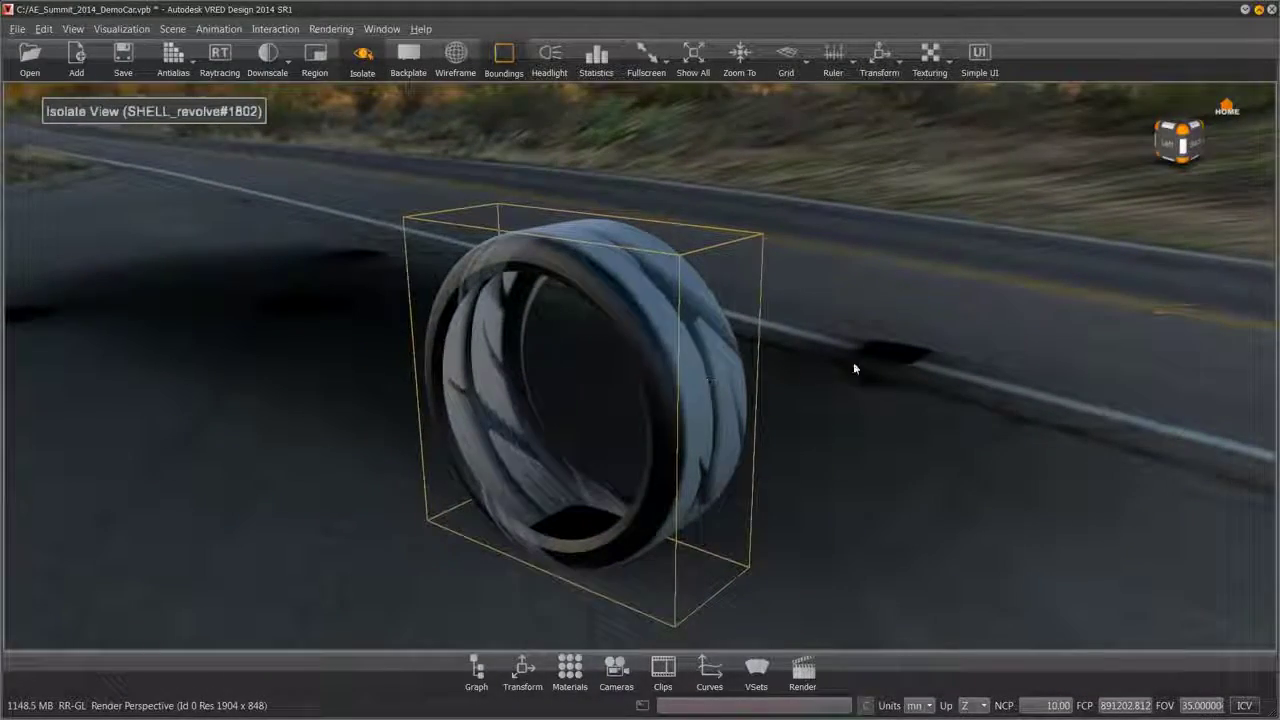
# Step: Fit the cylindrical texture projection onto the tyre and rotate it around the tyre's axis
pyautogui.click(931, 58)
pyautogui.moveTo(834, 417)
pyautogui.mouseDown()
pyautogui.moveTo(443, 380)
pyautogui.moveTo(563, 275)
pyautogui.mouseUp()
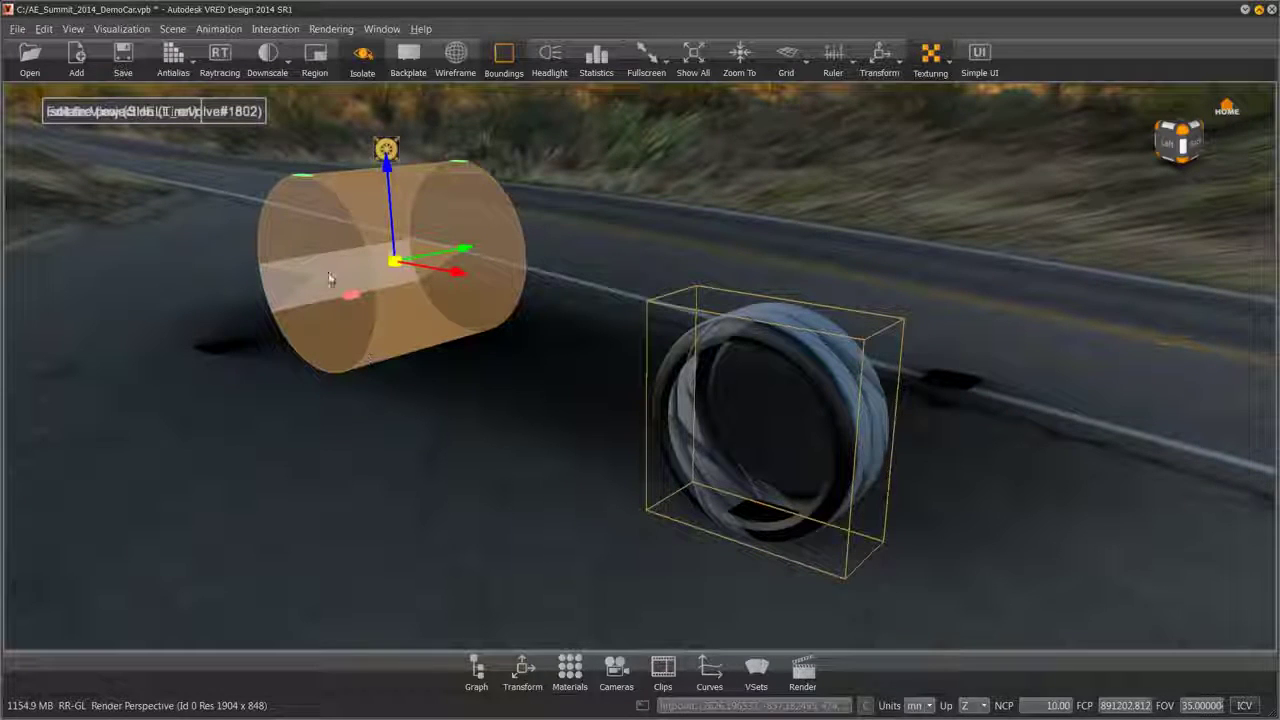
pyautogui.moveTo(446, 343); pyautogui.dragTo(274, 287)
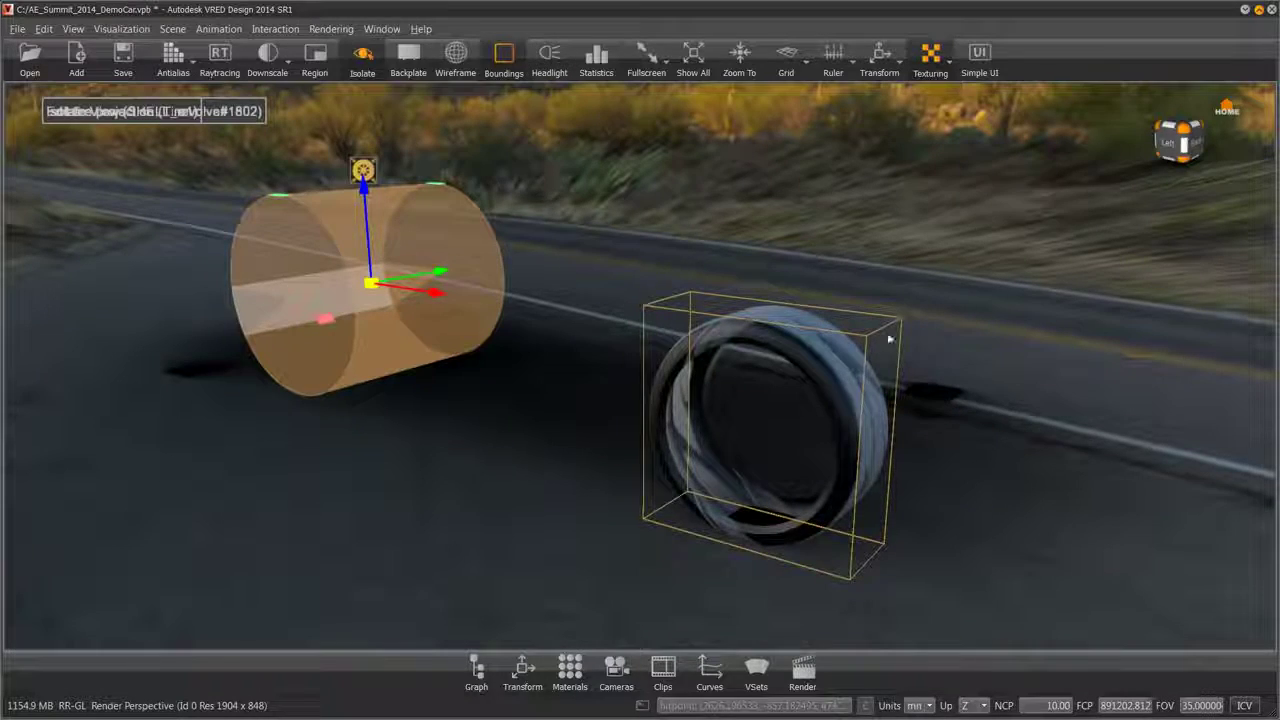
pyautogui.moveTo(840, 287)
pyautogui.mouseDown()
pyautogui.moveTo(934, 480)
pyautogui.moveTo(859, 361)
pyautogui.mouseUp()
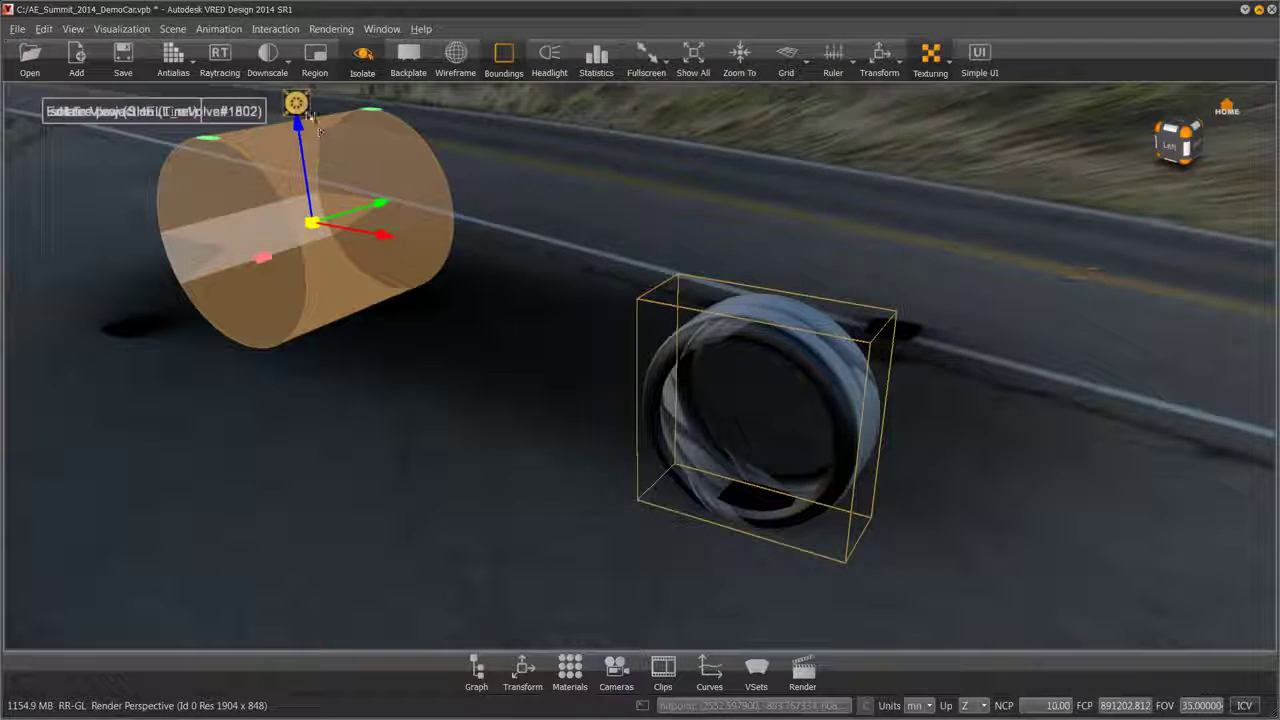
pyautogui.click(297, 103)
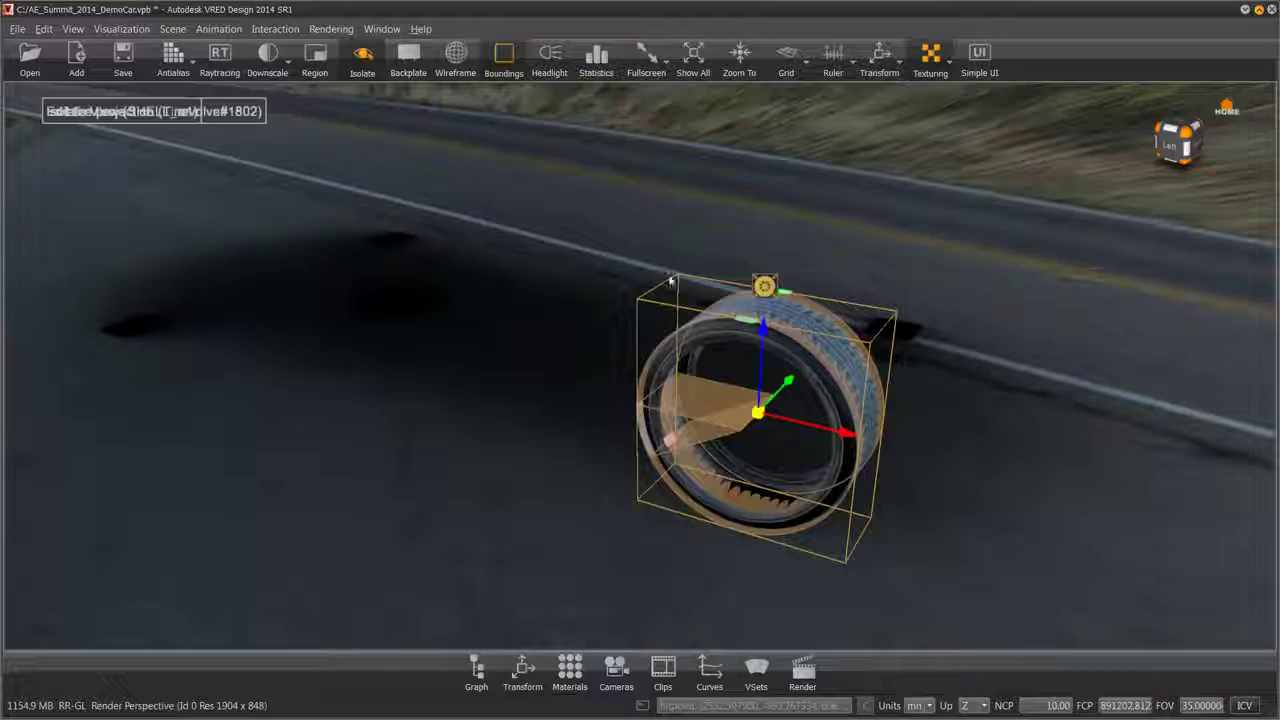
pyautogui.moveTo(862, 318)
pyautogui.mouseDown()
pyautogui.moveTo(891, 583)
pyautogui.moveTo(1013, 312)
pyautogui.moveTo(1123, 306)
pyautogui.moveTo(609, 263)
pyautogui.moveTo(803, 246)
pyautogui.moveTo(762, 366)
pyautogui.moveTo(775, 336)
pyautogui.moveTo(796, 360)
pyautogui.moveTo(819, 329)
pyautogui.moveTo(806, 268)
pyautogui.moveTo(751, 200)
pyautogui.mouseUp()
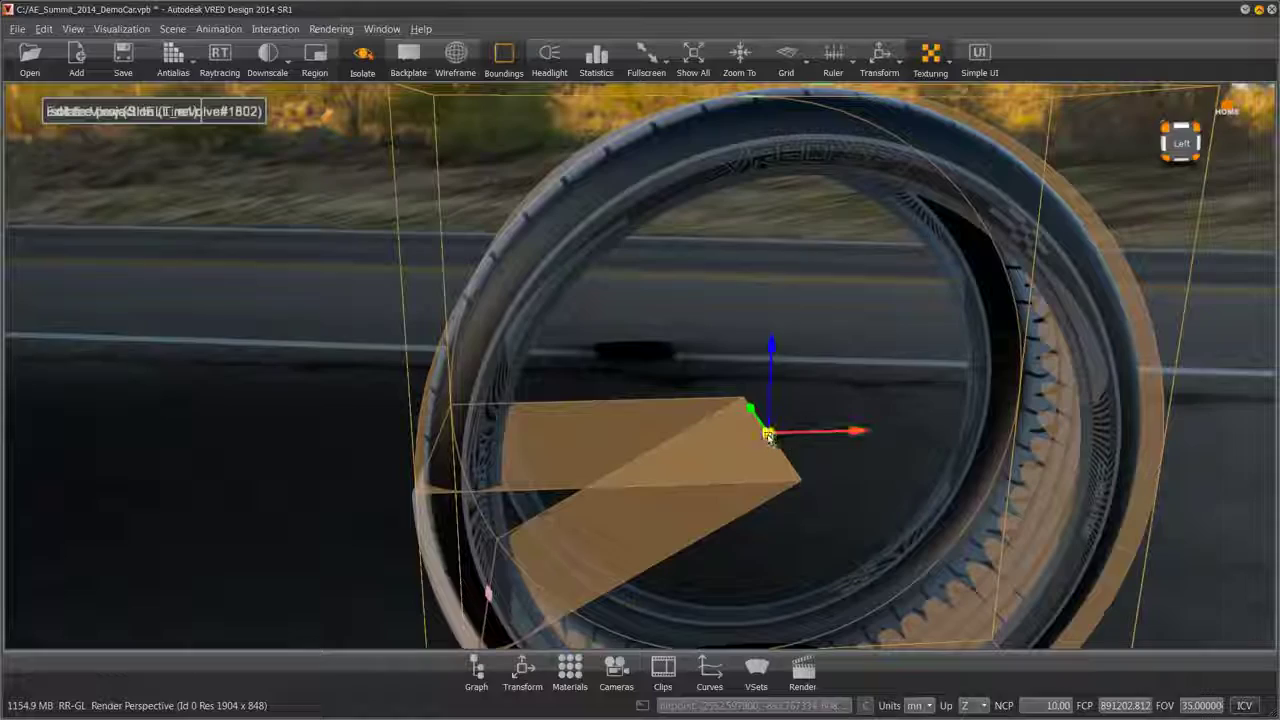
pyautogui.moveTo(766, 432); pyautogui.dragTo(782, 431)
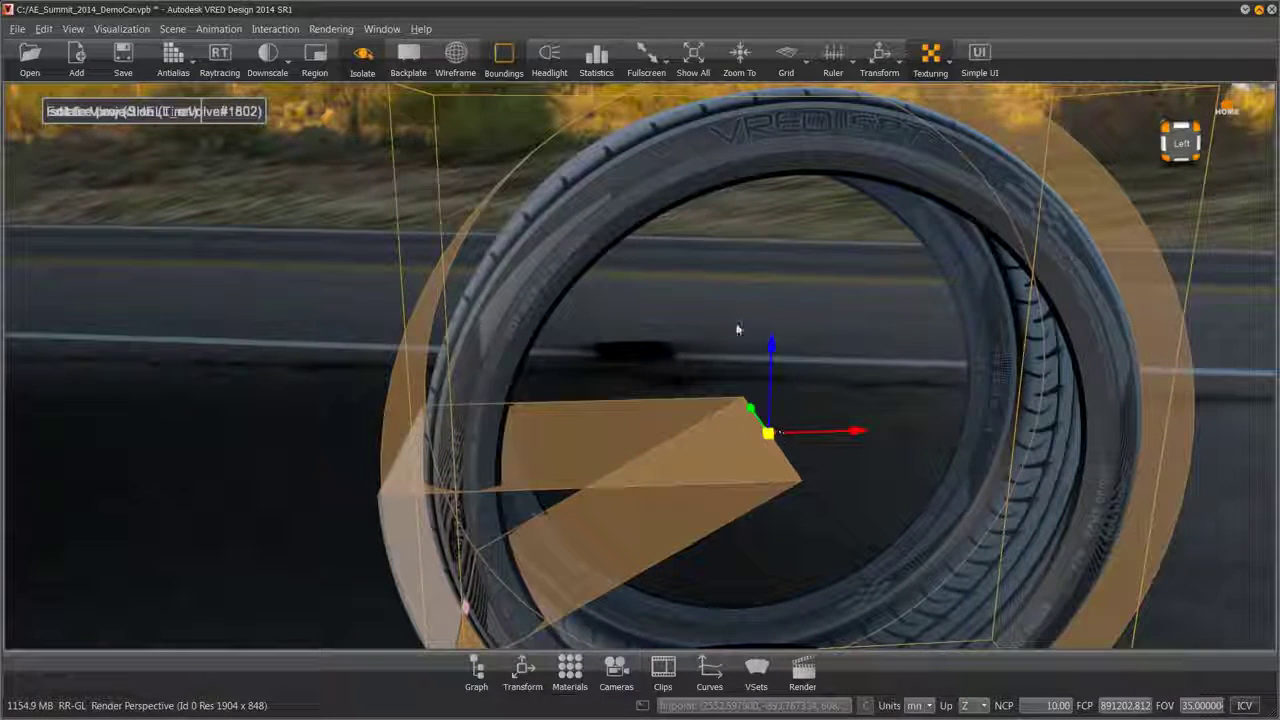
# Step: Rotate the cylindrical projection slightly and widen its sweep to wrap the whole tyre
pyautogui.moveTo(737, 329)
pyautogui.mouseDown()
pyautogui.moveTo(818, 253)
pyautogui.moveTo(794, 398)
pyautogui.mouseUp()
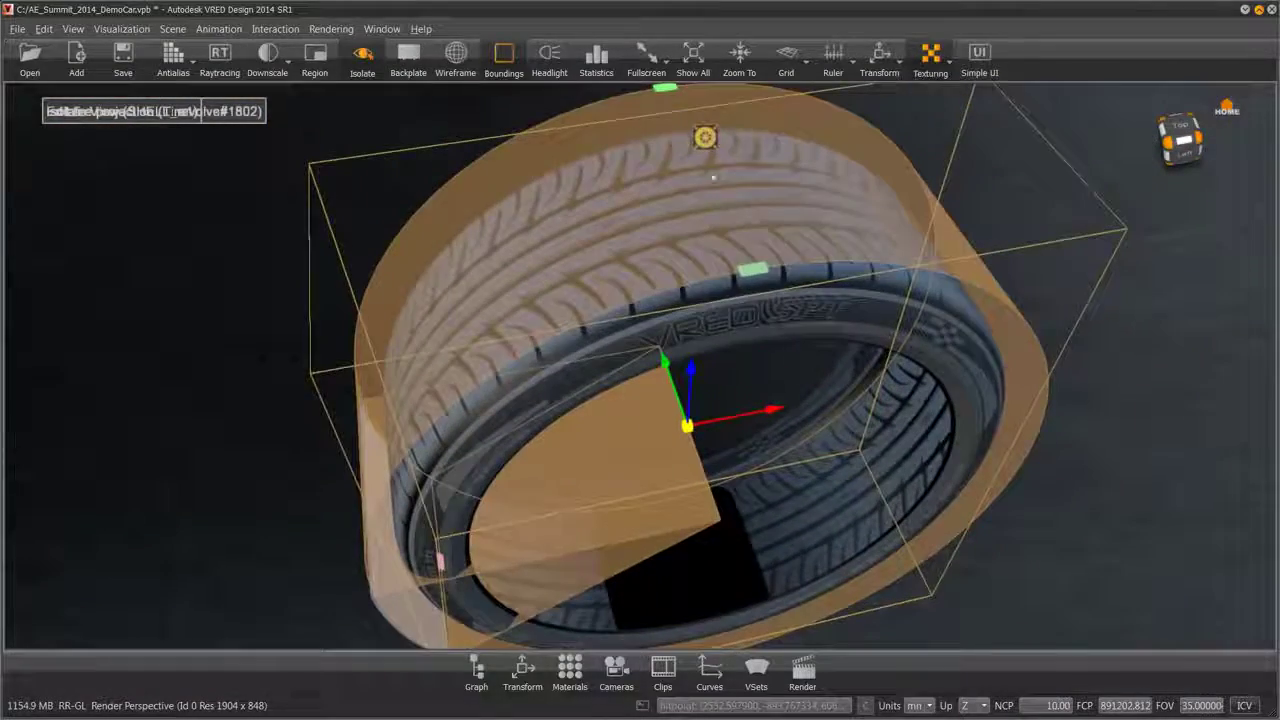
pyautogui.moveTo(794, 398); pyautogui.dragTo(790, 479, button='right')
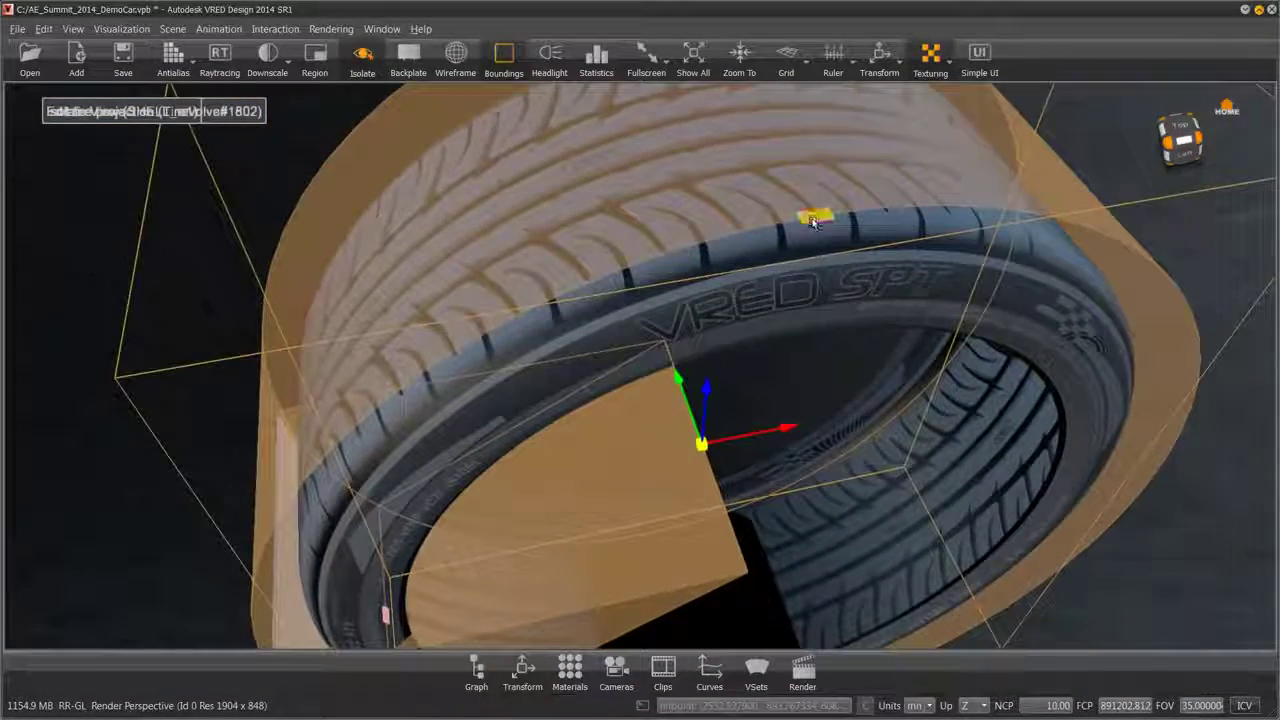
pyautogui.click(814, 219)
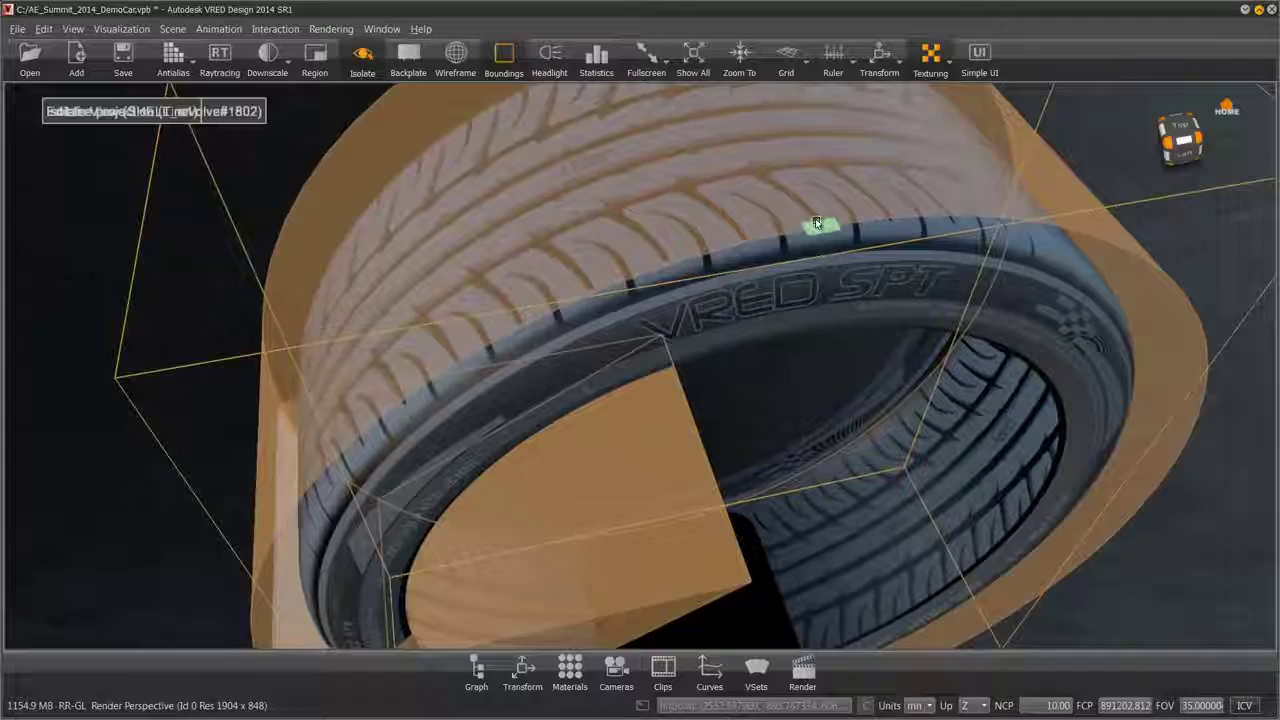
pyautogui.moveTo(814, 219)
pyautogui.mouseDown()
pyautogui.moveTo(815, 206)
pyautogui.moveTo(817, 218)
pyautogui.mouseUp()
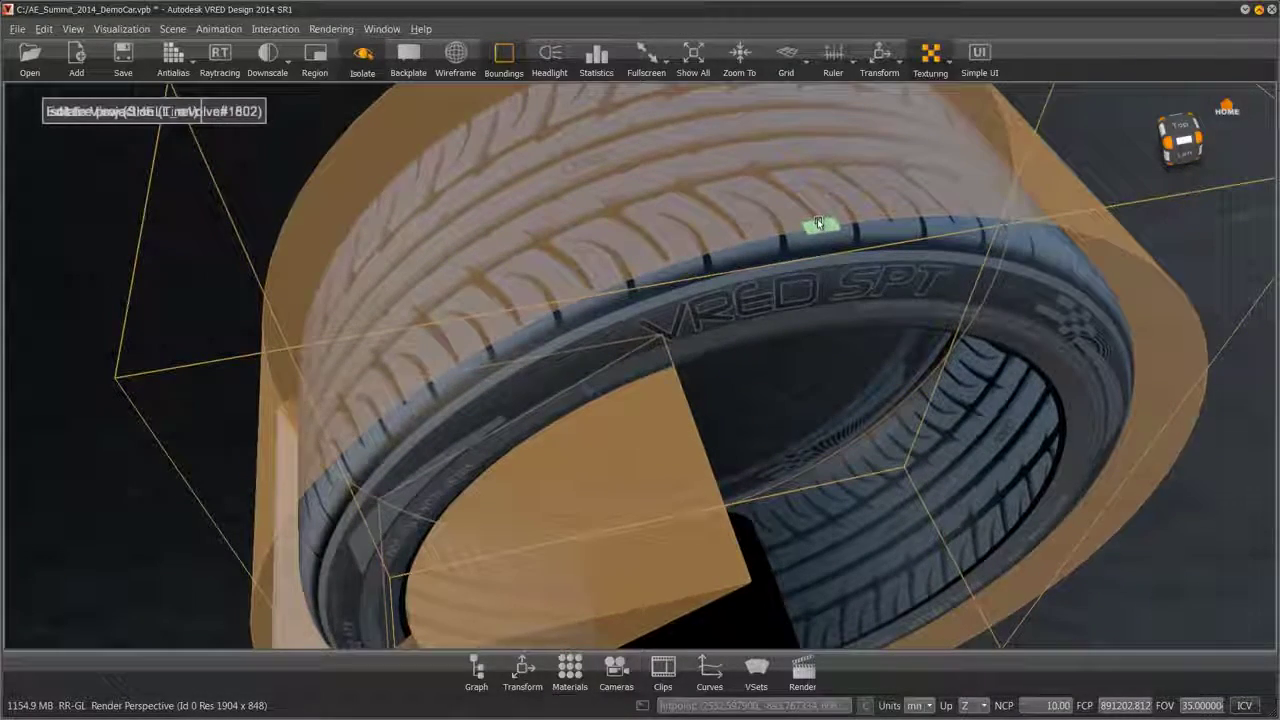
pyautogui.moveTo(558, 355); pyautogui.dragTo(817, 305)
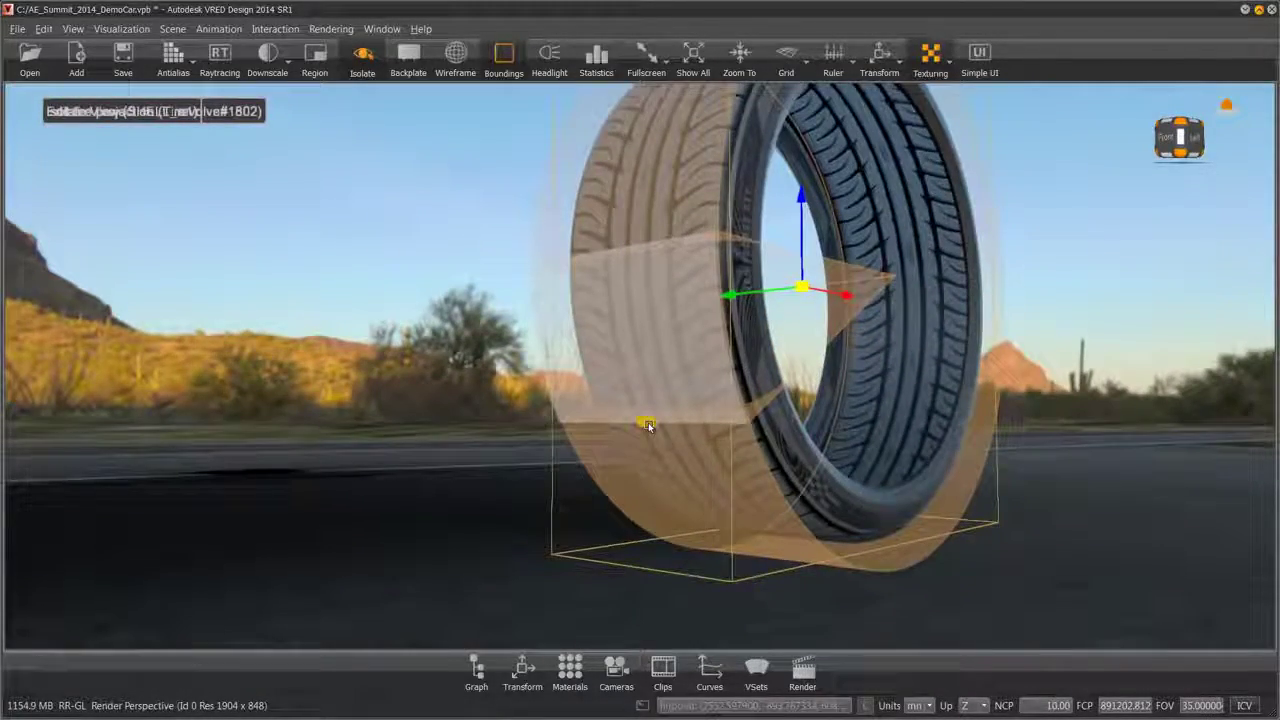
pyautogui.moveTo(647, 425)
pyautogui.mouseDown()
pyautogui.moveTo(766, 533)
pyautogui.moveTo(678, 386)
pyautogui.mouseUp()
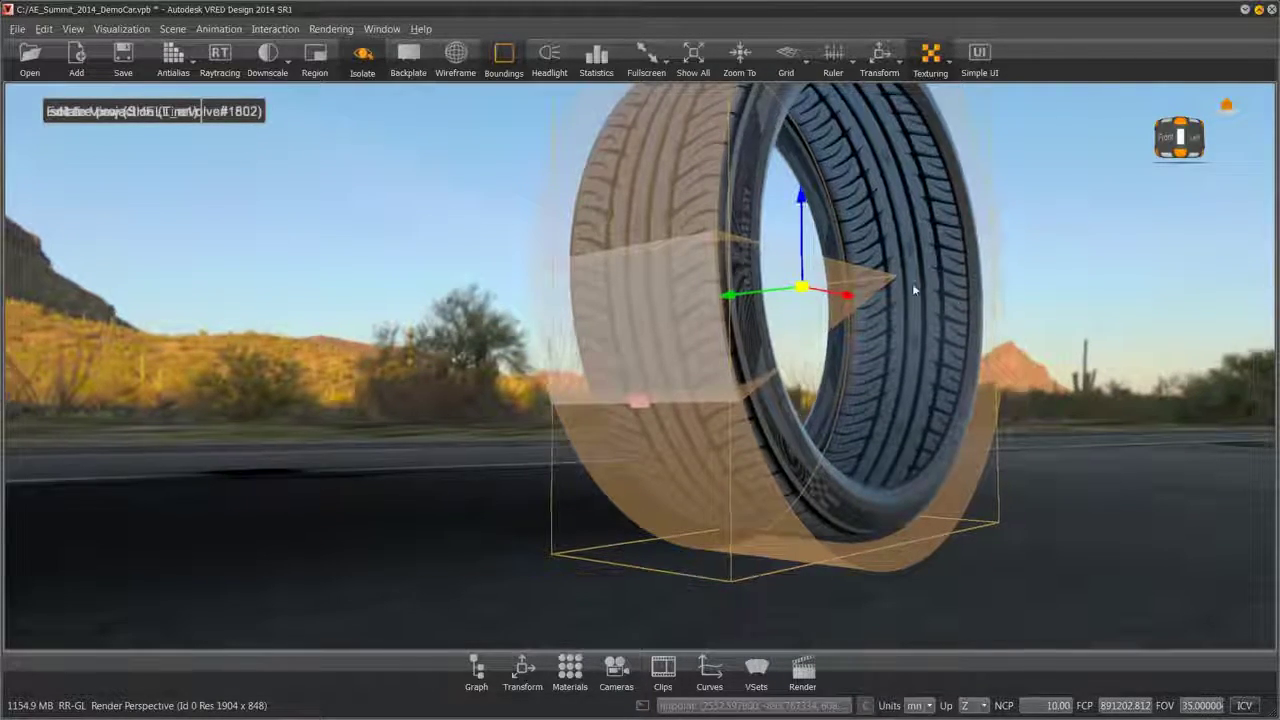
pyautogui.moveTo(910, 285)
pyautogui.mouseDown()
pyautogui.moveTo(697, 371)
pyautogui.moveTo(795, 290)
pyautogui.moveTo(781, 259)
pyautogui.mouseUp()
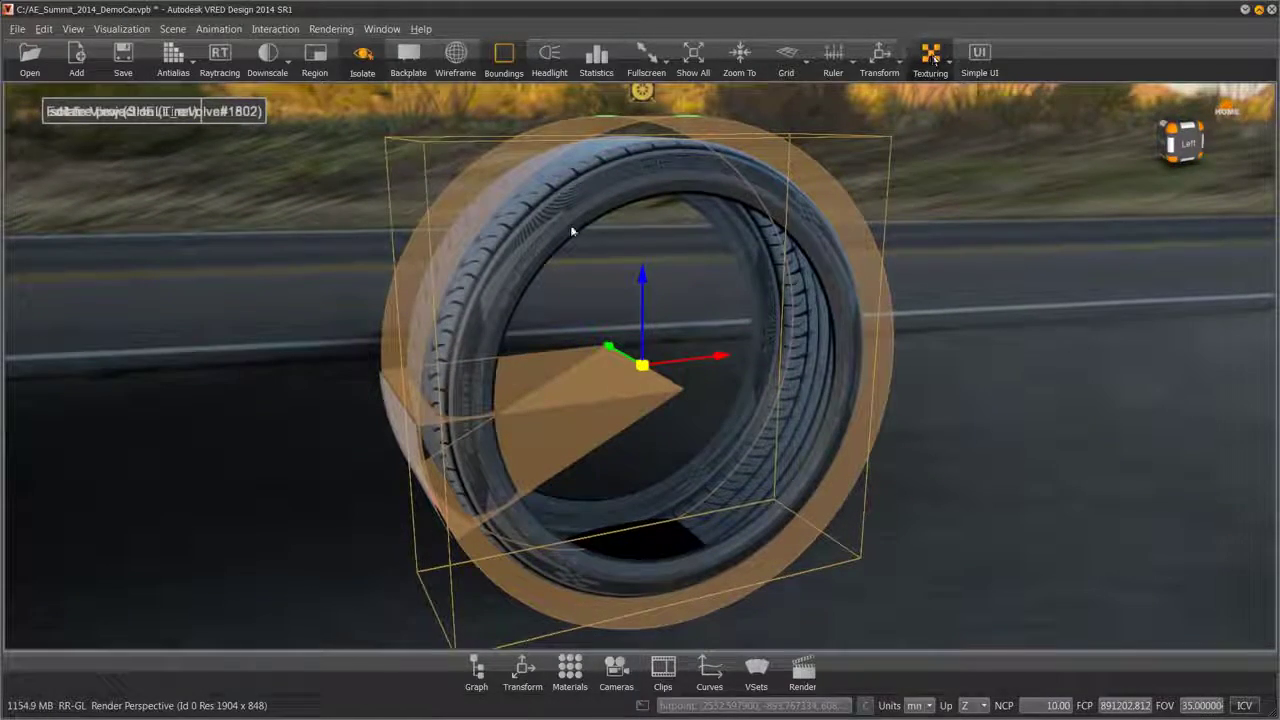
# Step: Turn off the texture projection manipulator
pyautogui.moveTo(570, 230); pyautogui.dragTo(798, 237)
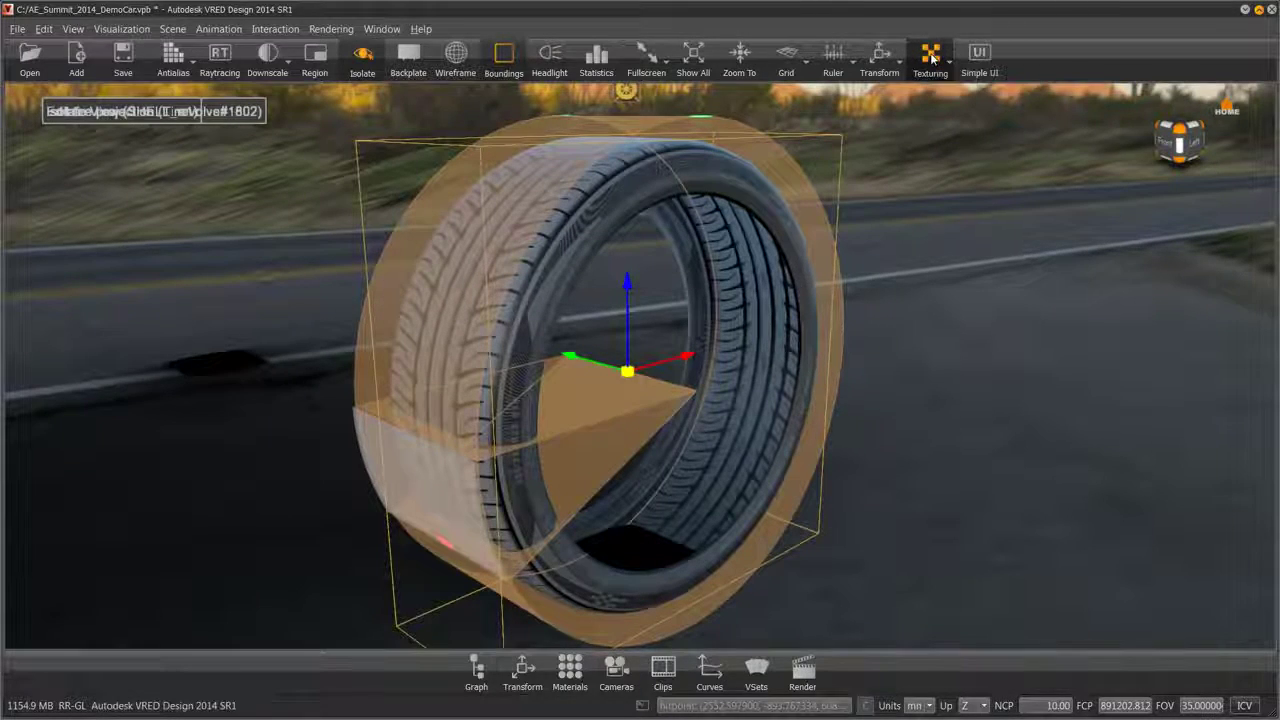
pyautogui.click(930, 59)
pyautogui.click(930, 59)
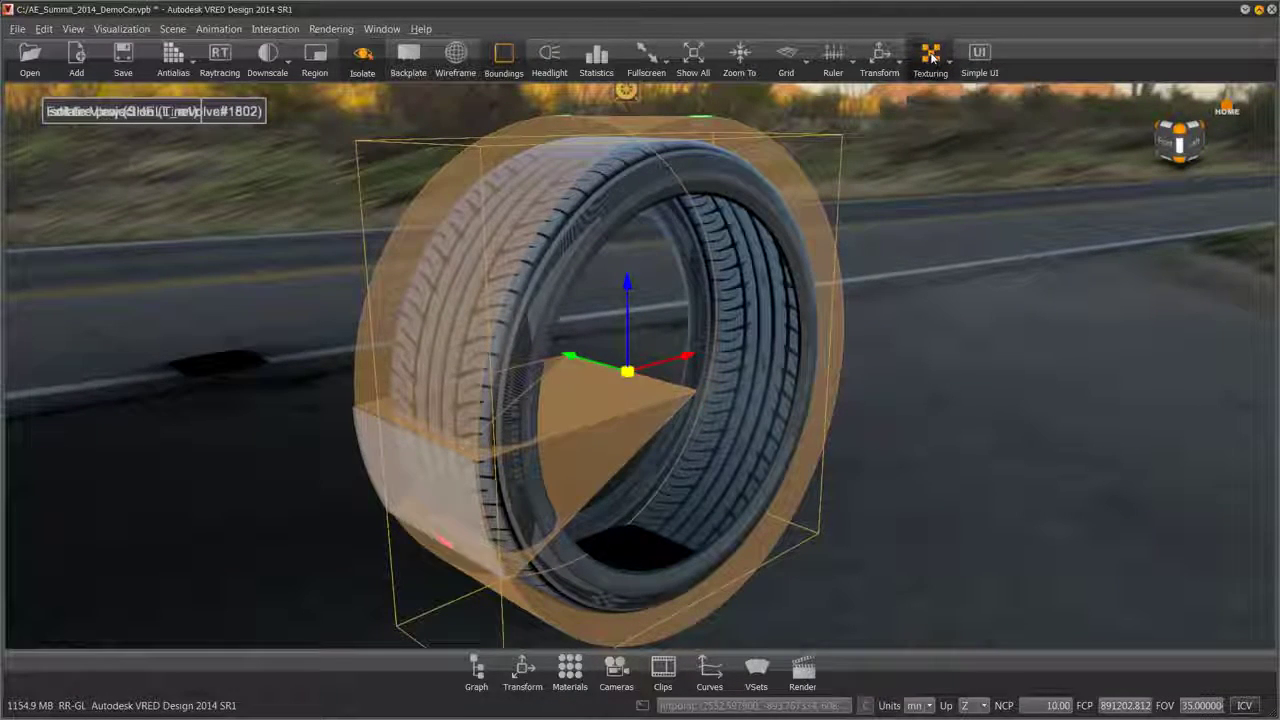
pyautogui.click(930, 58)
# Step: Zoom in on the tyre sidewall and bring up the Tire1 material settings
pyautogui.moveTo(826, 219); pyautogui.dragTo(817, 270)
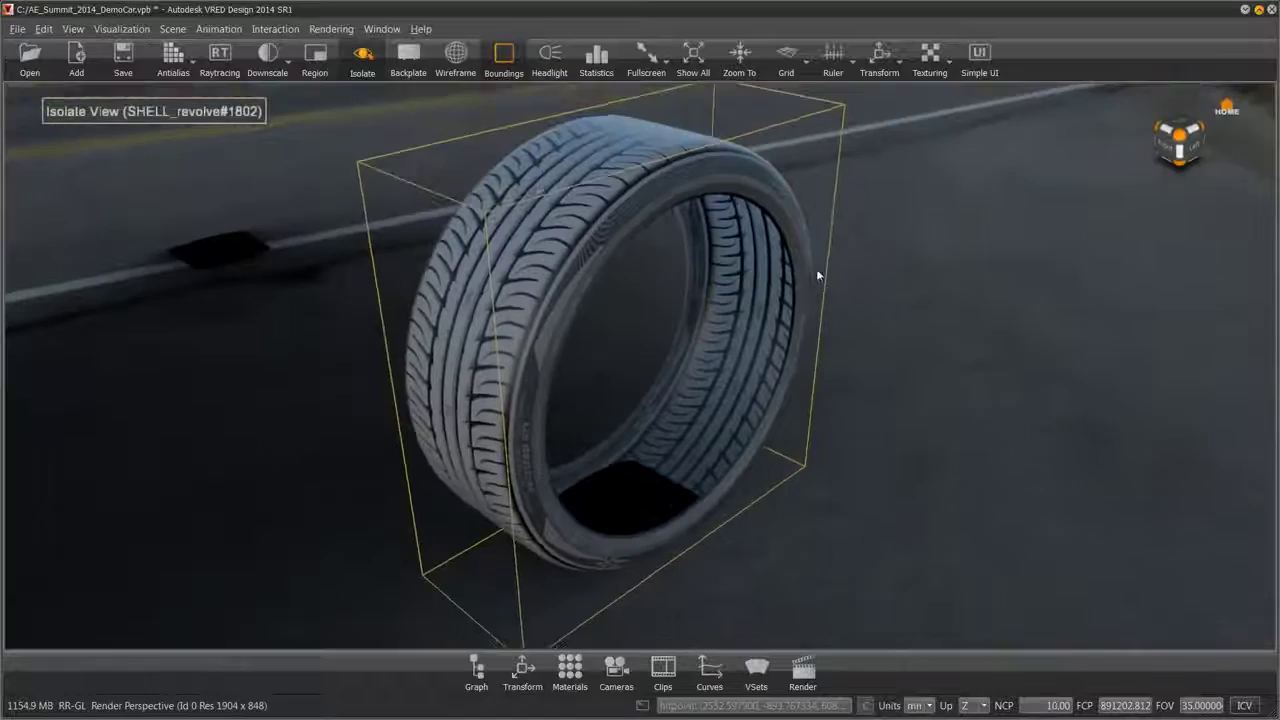
pyautogui.moveTo(1066, 331)
pyautogui.mouseDown()
pyautogui.moveTo(546, 326)
pyautogui.moveTo(906, 337)
pyautogui.mouseUp()
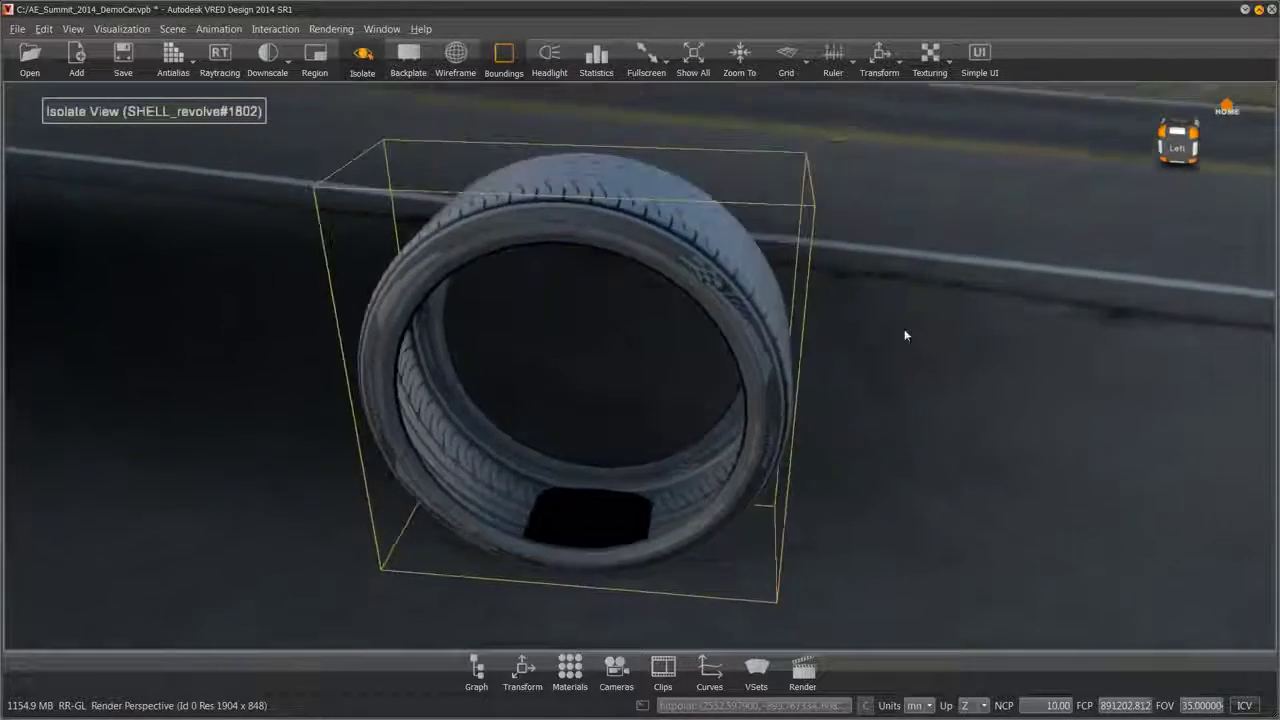
pyautogui.scroll(5, 969, 281)
pyautogui.moveTo(969, 281); pyautogui.dragTo(780, 376)
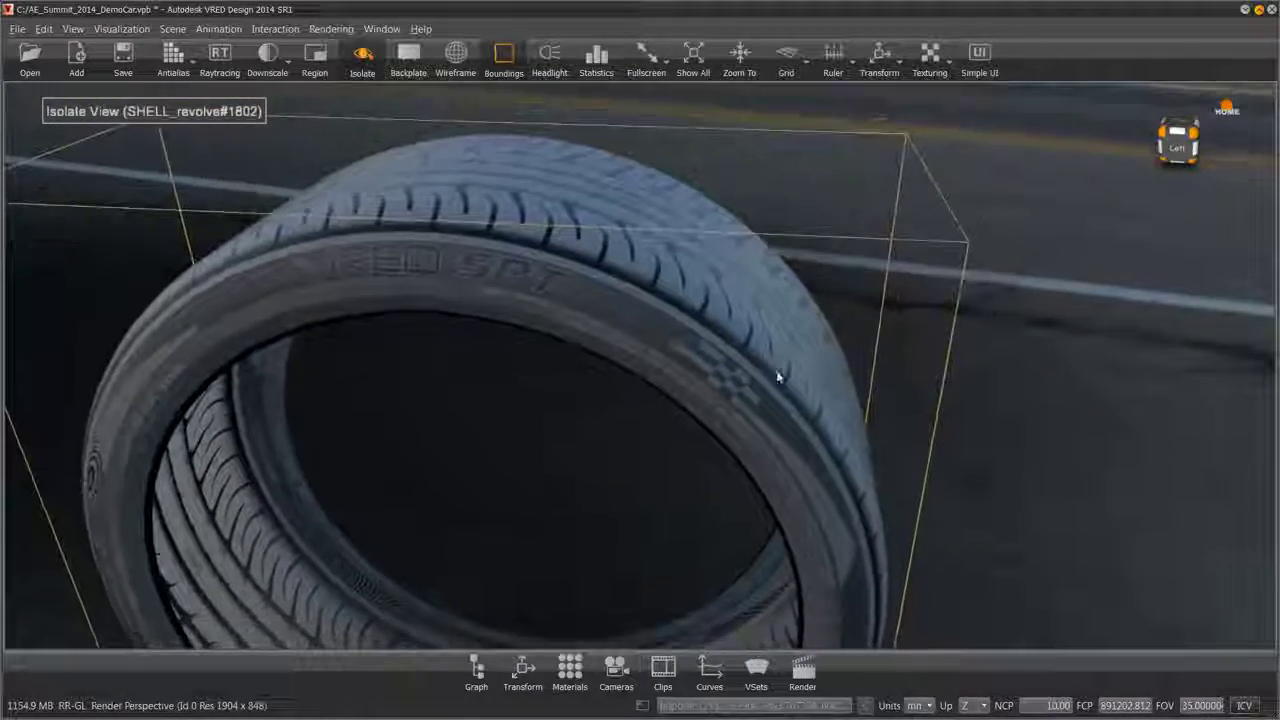
pyautogui.scroll(-2, 708, 320)
pyautogui.scroll(3, 834, 466)
pyautogui.scroll(2, 846, 514)
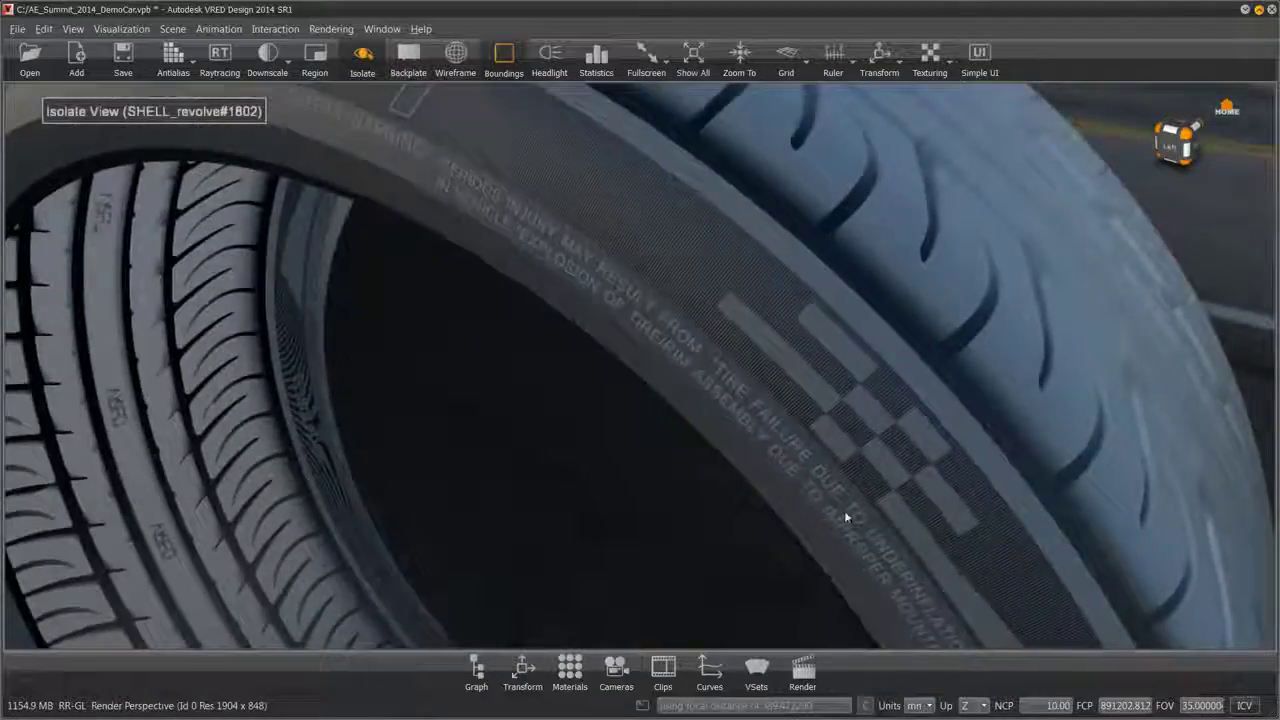
pyautogui.scroll(3, 800, 420)
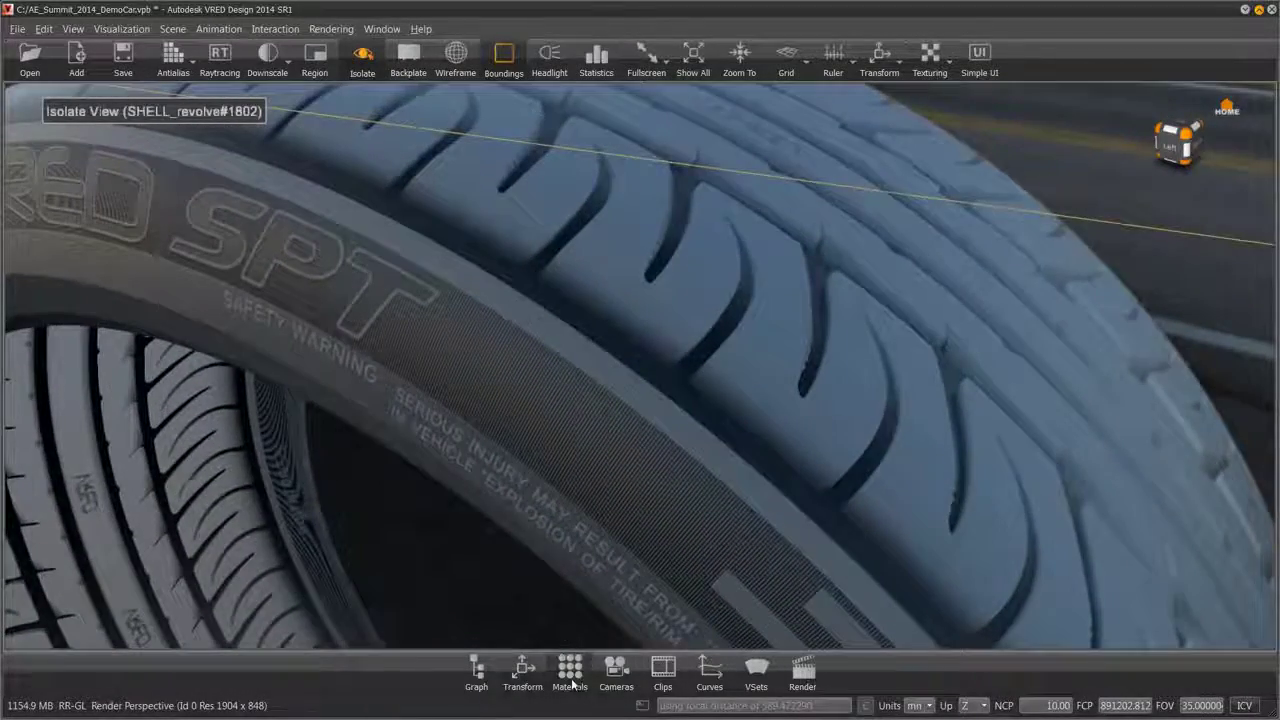
pyautogui.click(570, 672)
# Step: Raise Tire1's Texture Settings blend position from 0.60 to 0.85
pyautogui.moveTo(400, 333)
pyautogui.mouseDown()
pyautogui.moveTo(447, 490)
pyautogui.moveTo(458, 466)
pyautogui.mouseUp()
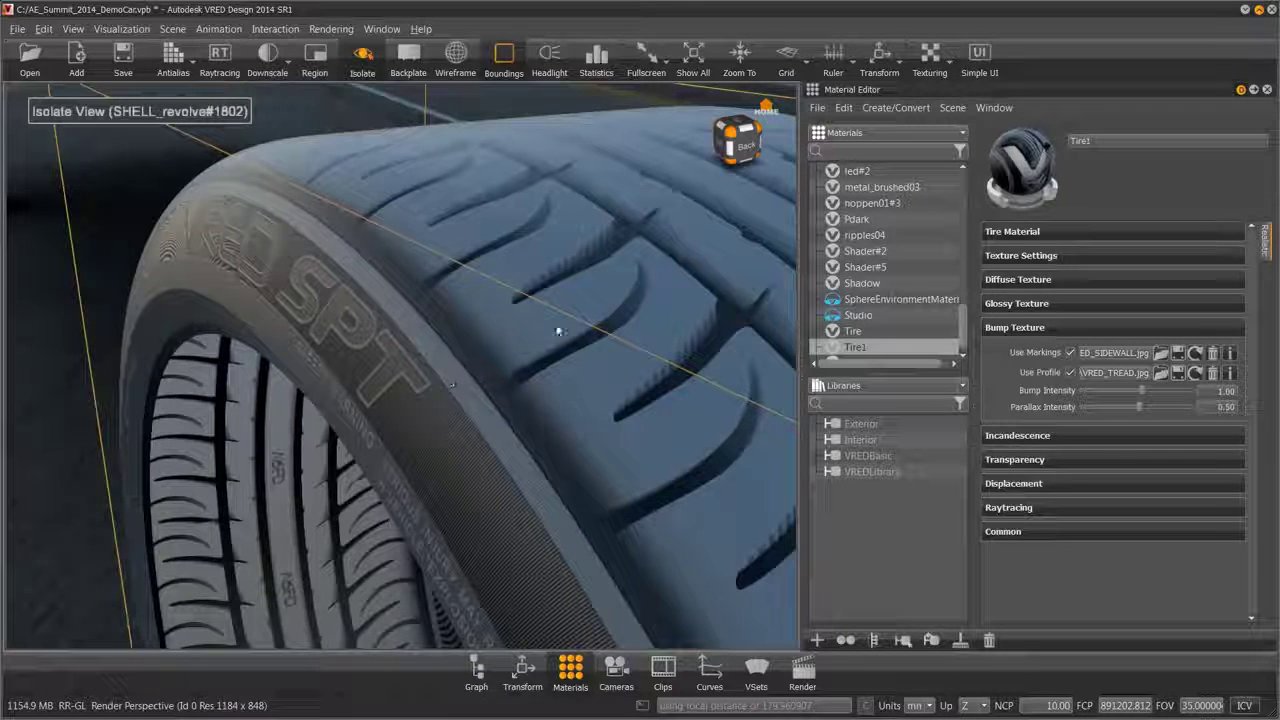
pyautogui.click(1024, 257)
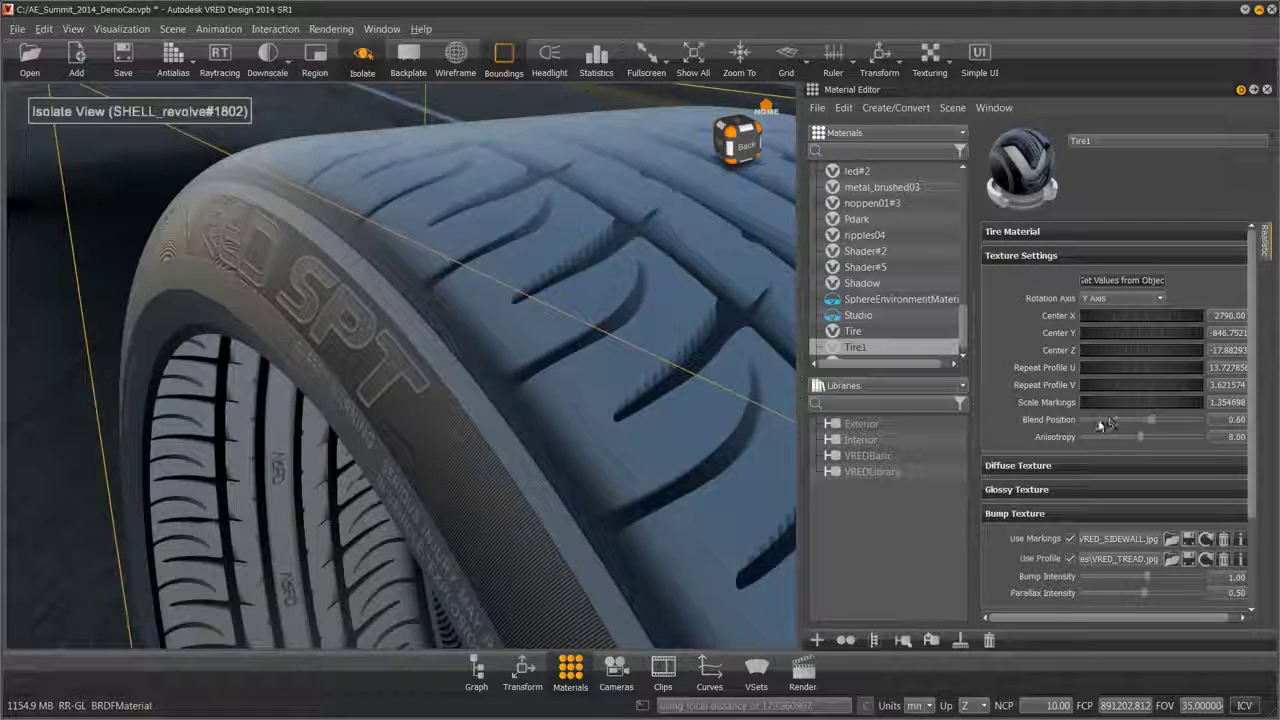
pyautogui.moveTo(1152, 421)
pyautogui.mouseDown()
pyautogui.moveTo(1110, 421)
pyautogui.moveTo(1200, 426)
pyautogui.moveTo(1184, 422)
pyautogui.mouseUp()
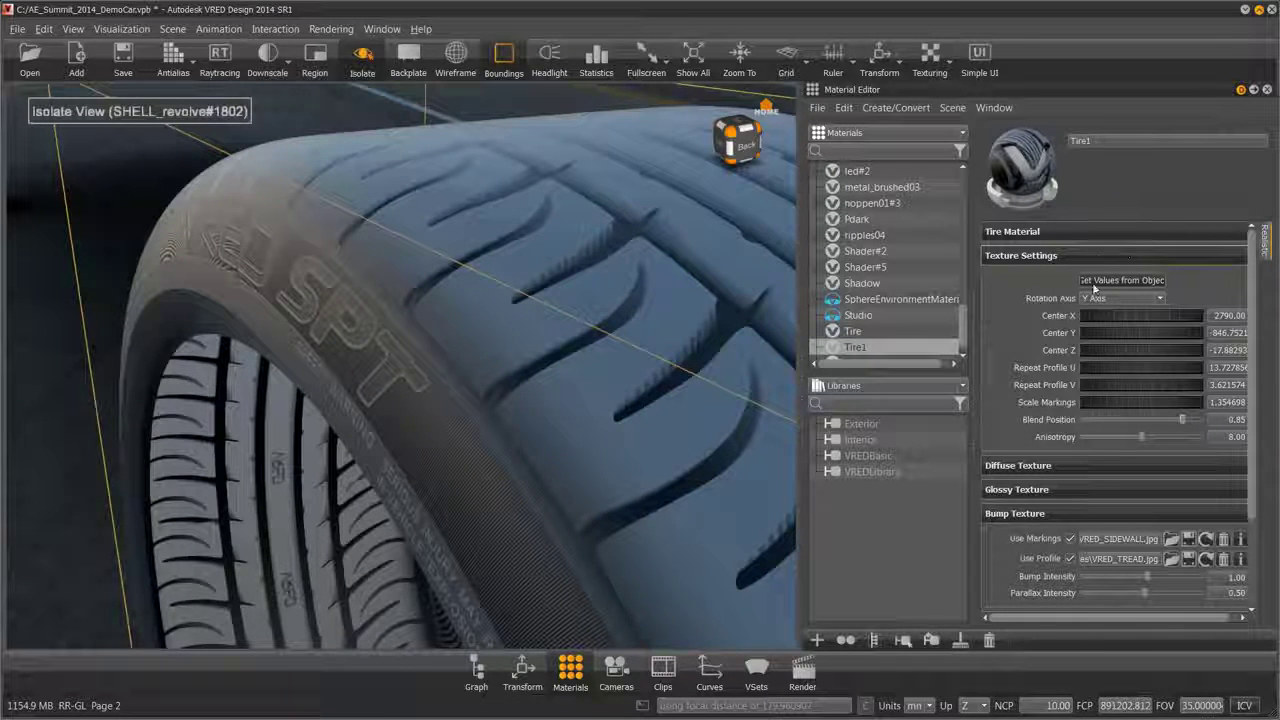
pyautogui.click(1060, 255)
# Step: Darken Tire1's diffuse colour to near black
pyautogui.click(1042, 232)
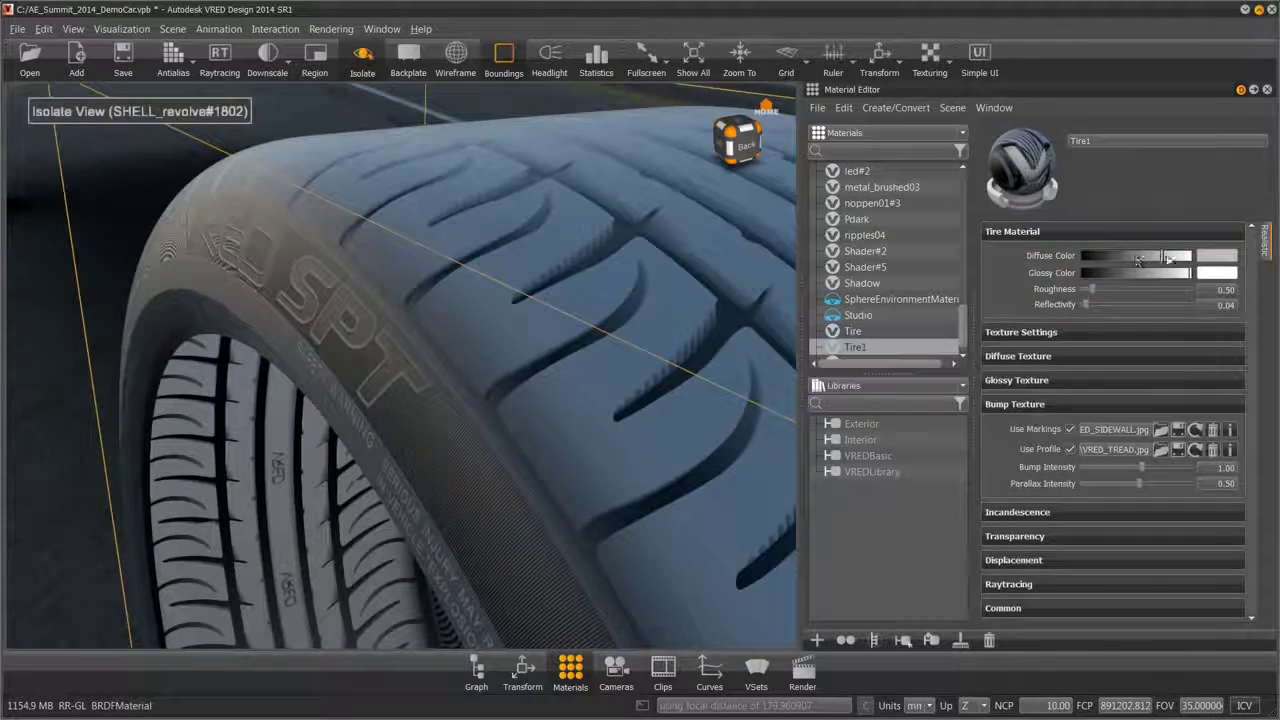
pyautogui.moveTo(1162, 258); pyautogui.dragTo(1094, 256)
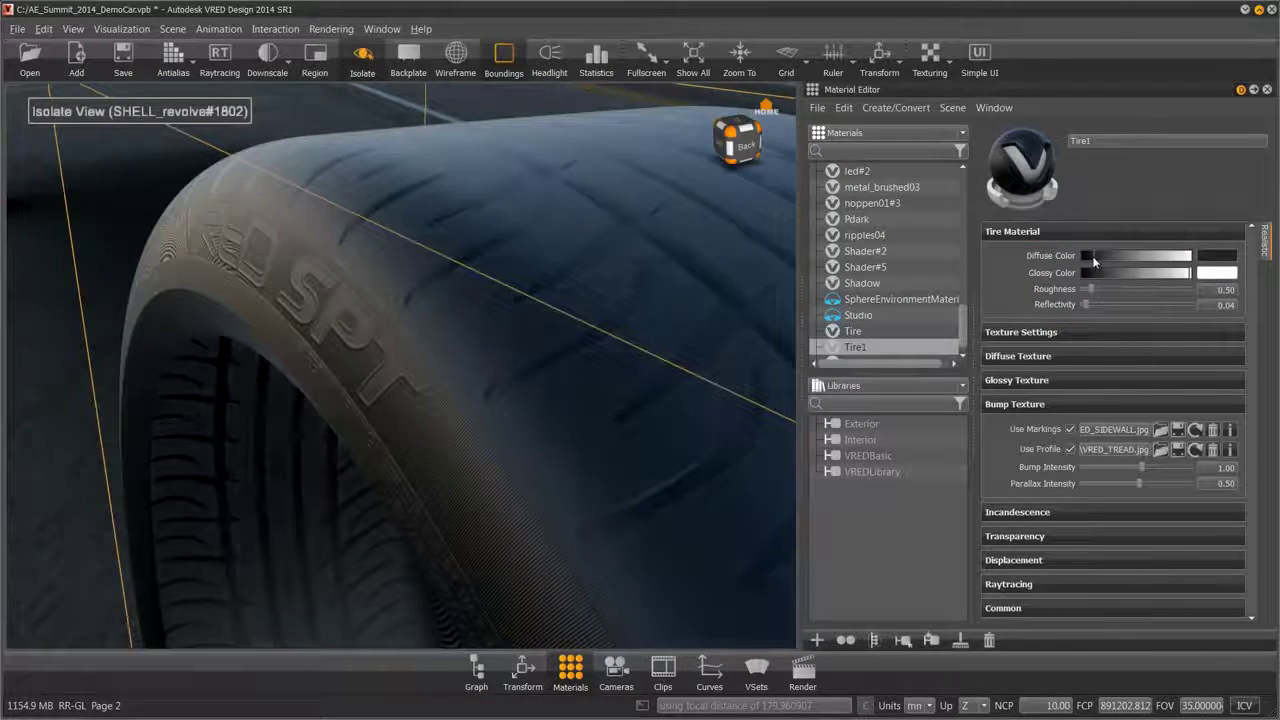
pyautogui.moveTo(343, 334)
pyautogui.mouseDown()
pyautogui.moveTo(617, 331)
pyautogui.moveTo(519, 308)
pyautogui.moveTo(700, 320)
pyautogui.moveTo(760, 340)
pyautogui.mouseUp()
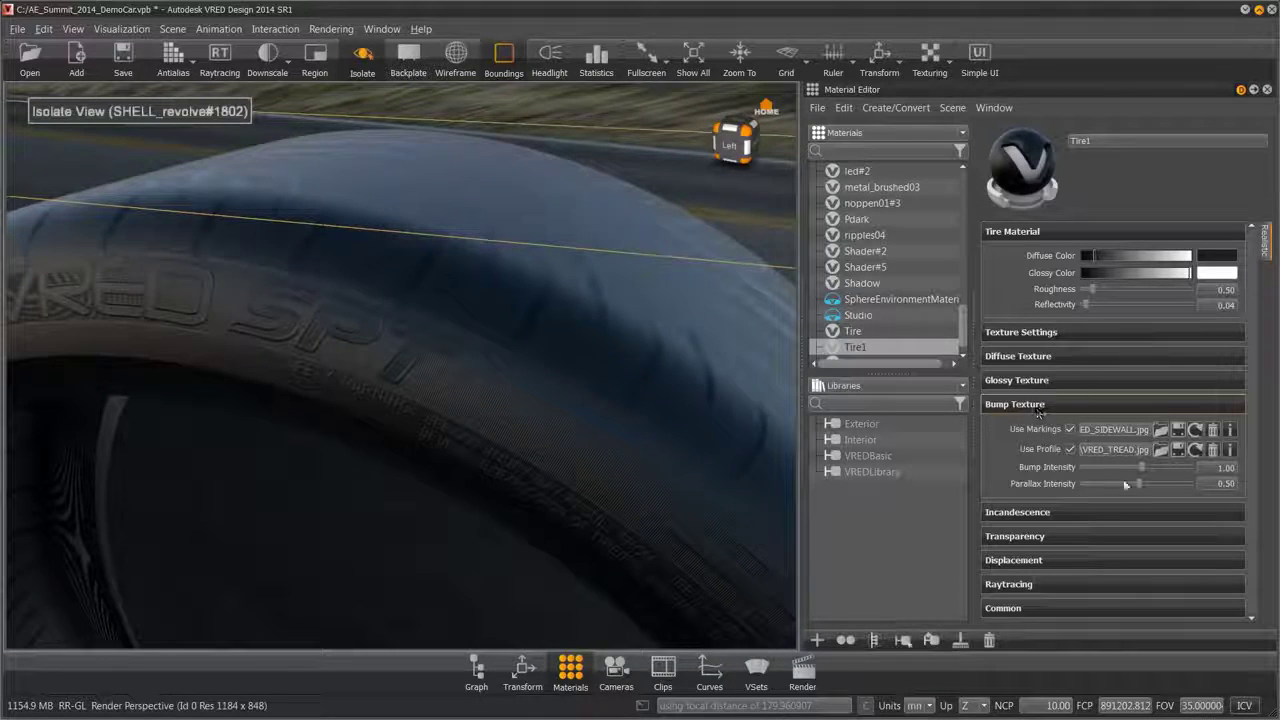
# Step: Set Tire1's bump intensity to 3.00 and inspect the deeper tread relief
pyautogui.moveTo(1144, 472)
pyautogui.mouseDown()
pyautogui.moveTo(1190, 468)
pyautogui.moveTo(1133, 467)
pyautogui.moveTo(1152, 467)
pyautogui.mouseUp()
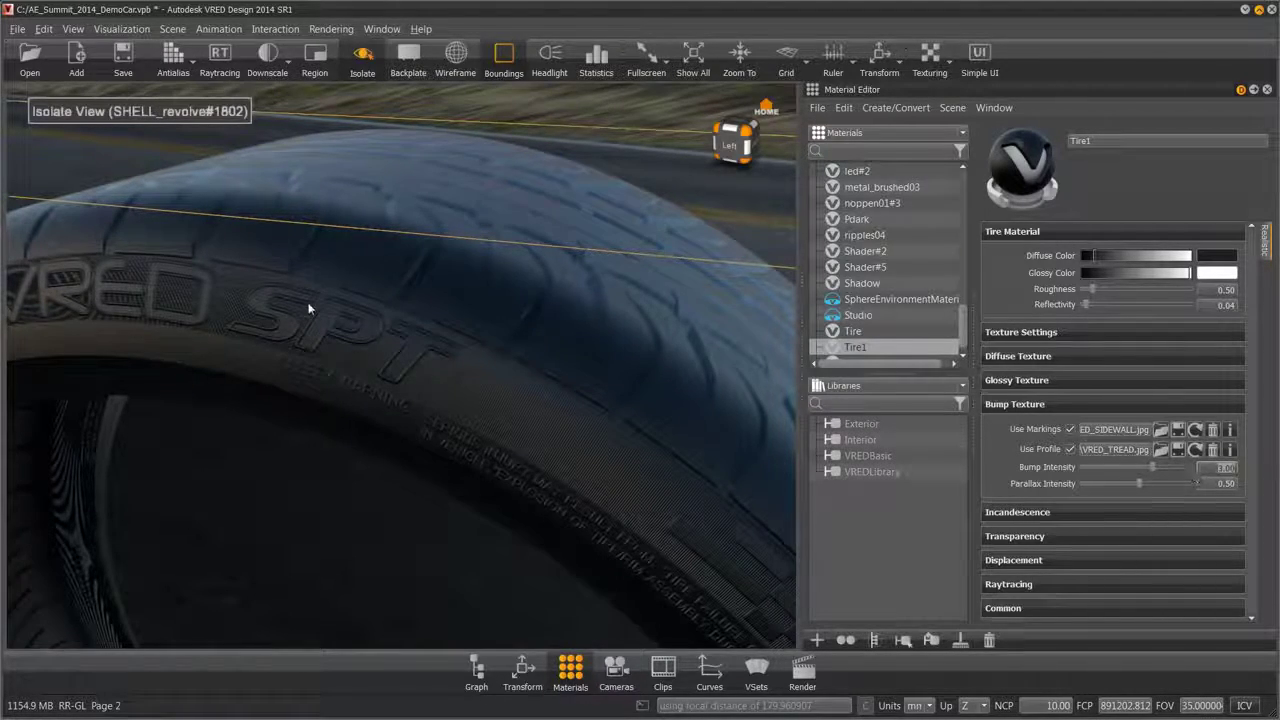
pyautogui.moveTo(597, 357)
pyautogui.mouseDown()
pyautogui.moveTo(420, 429)
pyautogui.moveTo(386, 300)
pyautogui.moveTo(405, 369)
pyautogui.moveTo(429, 309)
pyautogui.moveTo(403, 320)
pyautogui.moveTo(322, 274)
pyautogui.moveTo(47, 308)
pyautogui.moveTo(352, 306)
pyautogui.moveTo(423, 408)
pyautogui.moveTo(467, 310)
pyautogui.moveTo(634, 323)
pyautogui.moveTo(507, 361)
pyautogui.moveTo(357, 365)
pyautogui.moveTo(433, 346)
pyautogui.moveTo(389, 291)
pyautogui.moveTo(514, 340)
pyautogui.moveTo(537, 303)
pyautogui.mouseUp()
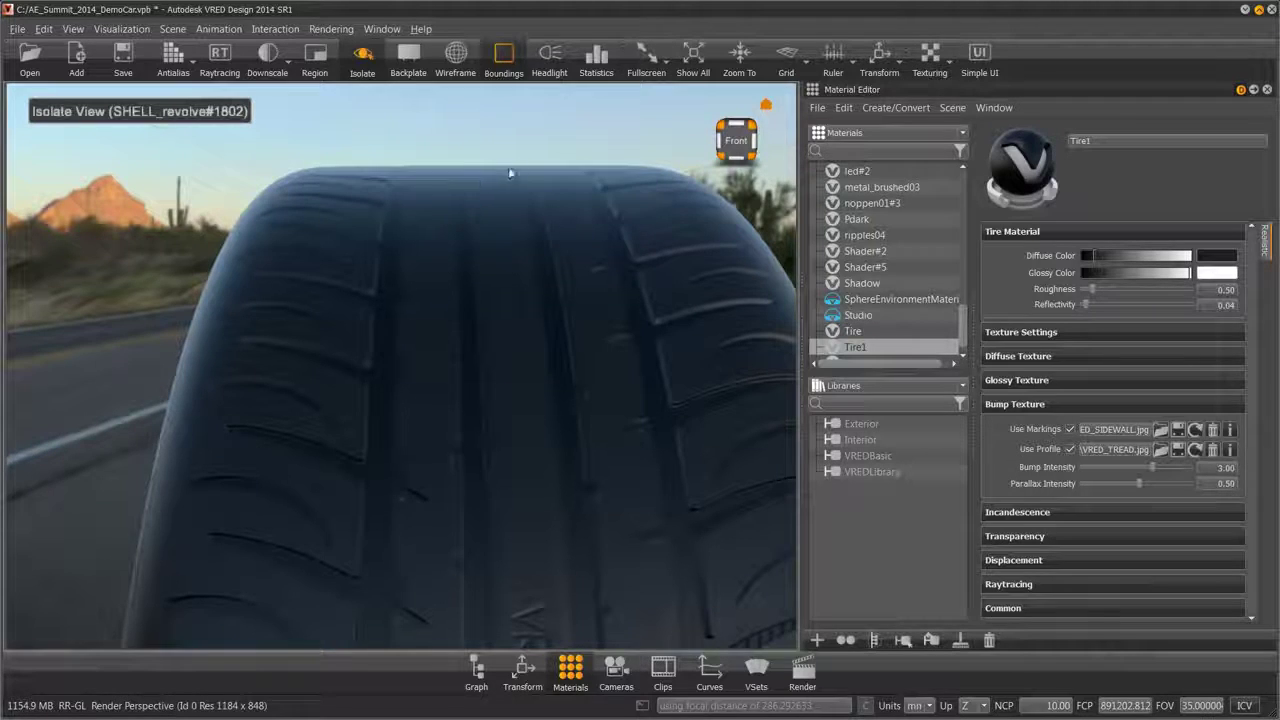
pyautogui.moveTo(553, 184); pyautogui.dragTo(447, 168)
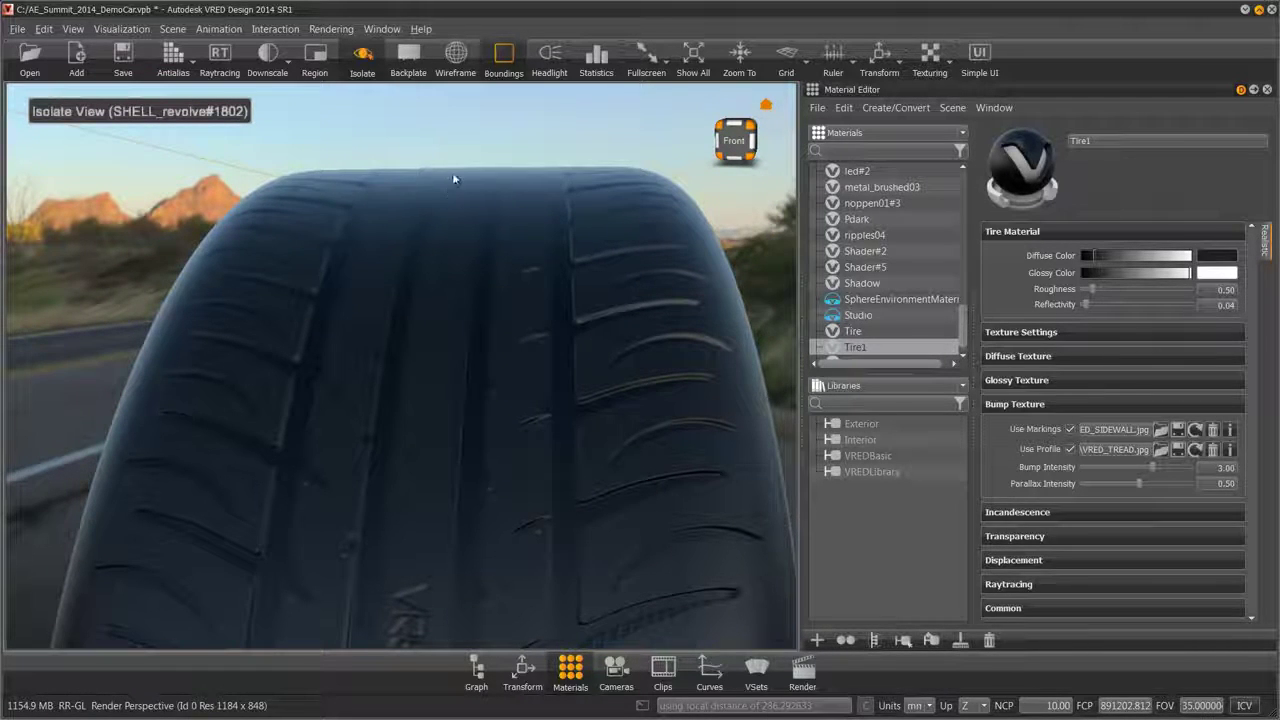
pyautogui.moveTo(588, 180); pyautogui.dragTo(514, 200)
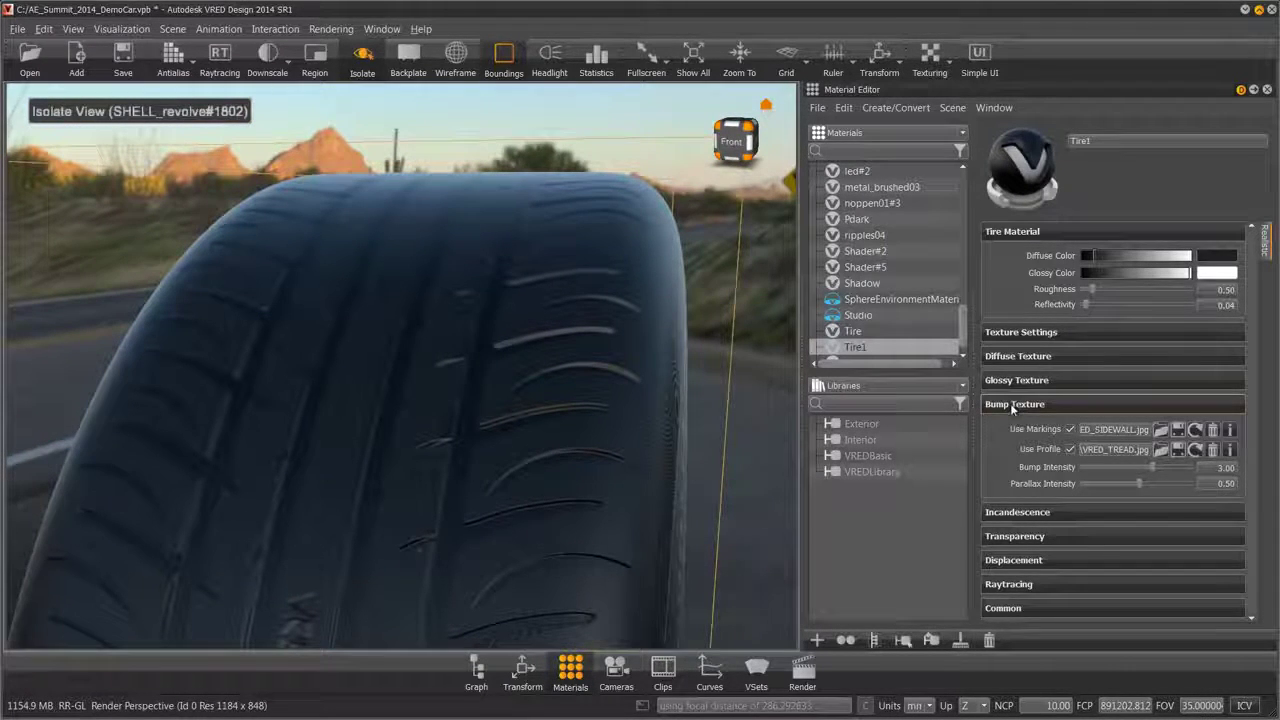
# Step: Drop VRED_TREAD.jpg onto the tire as a displacement texture for the whole material
pyautogui.hotkey('alt', 'Tab')
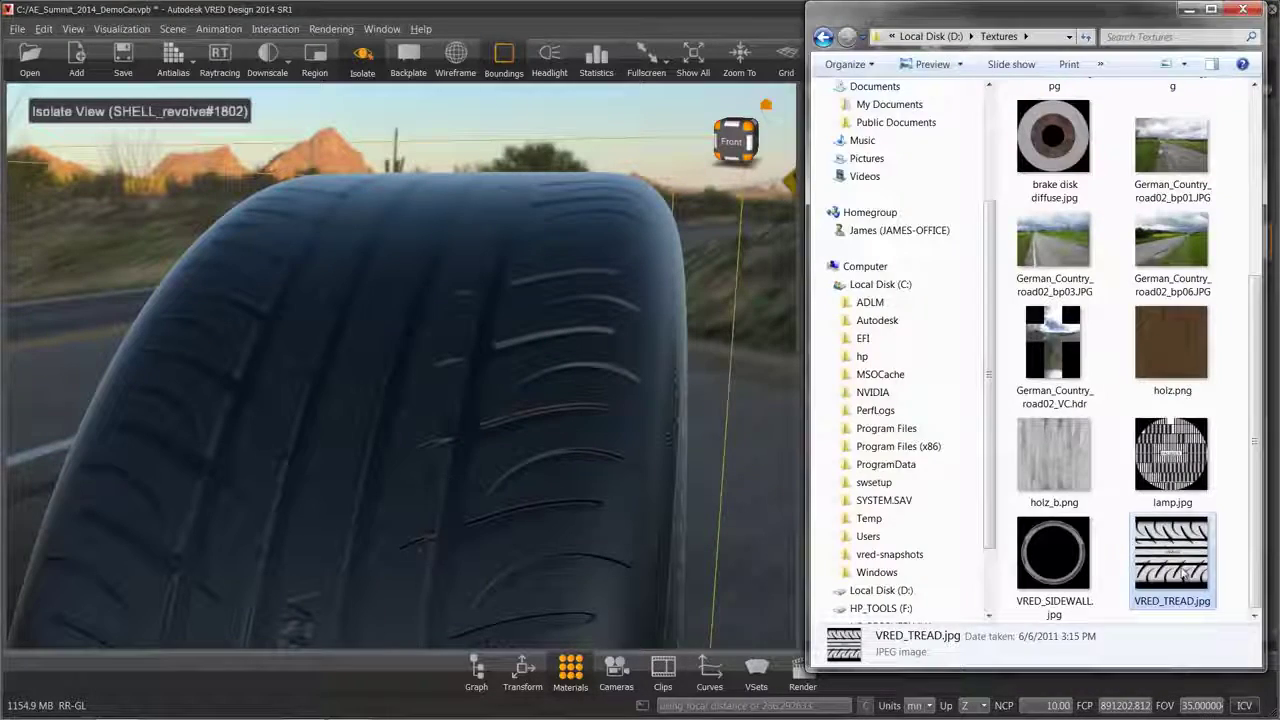
pyautogui.moveTo(1185, 572); pyautogui.dragTo(490, 345)
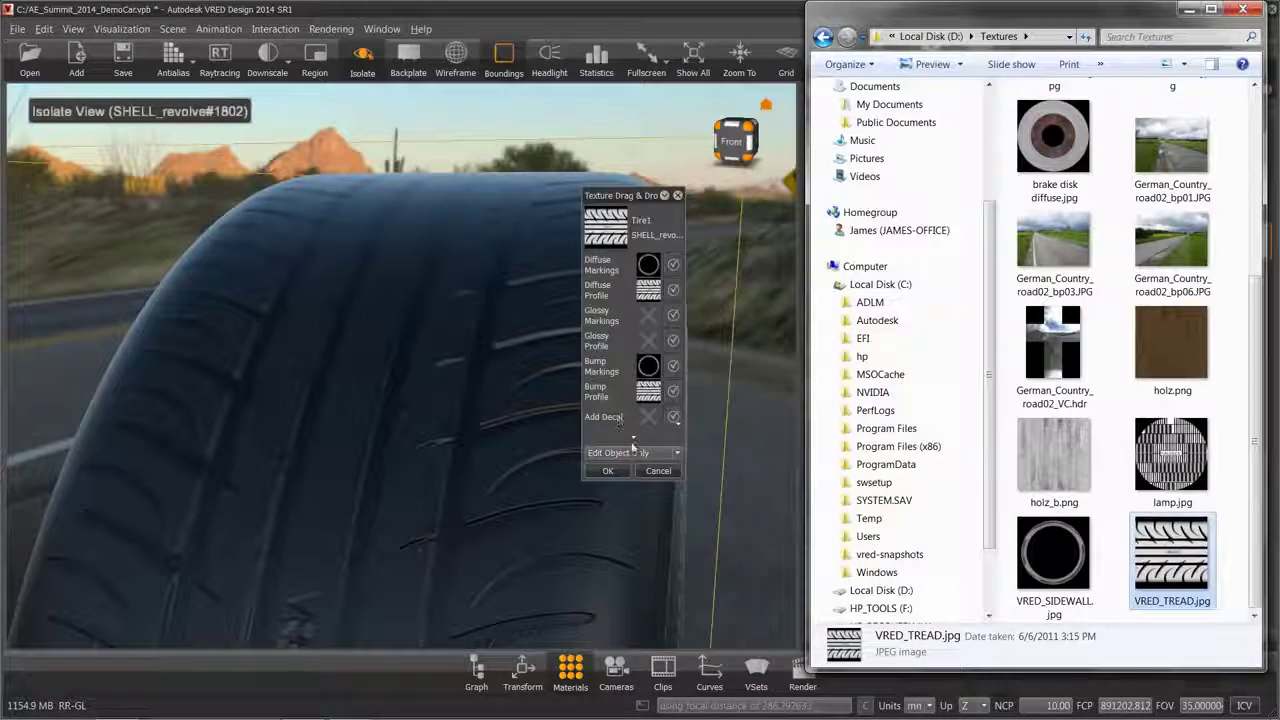
pyautogui.click(632, 441)
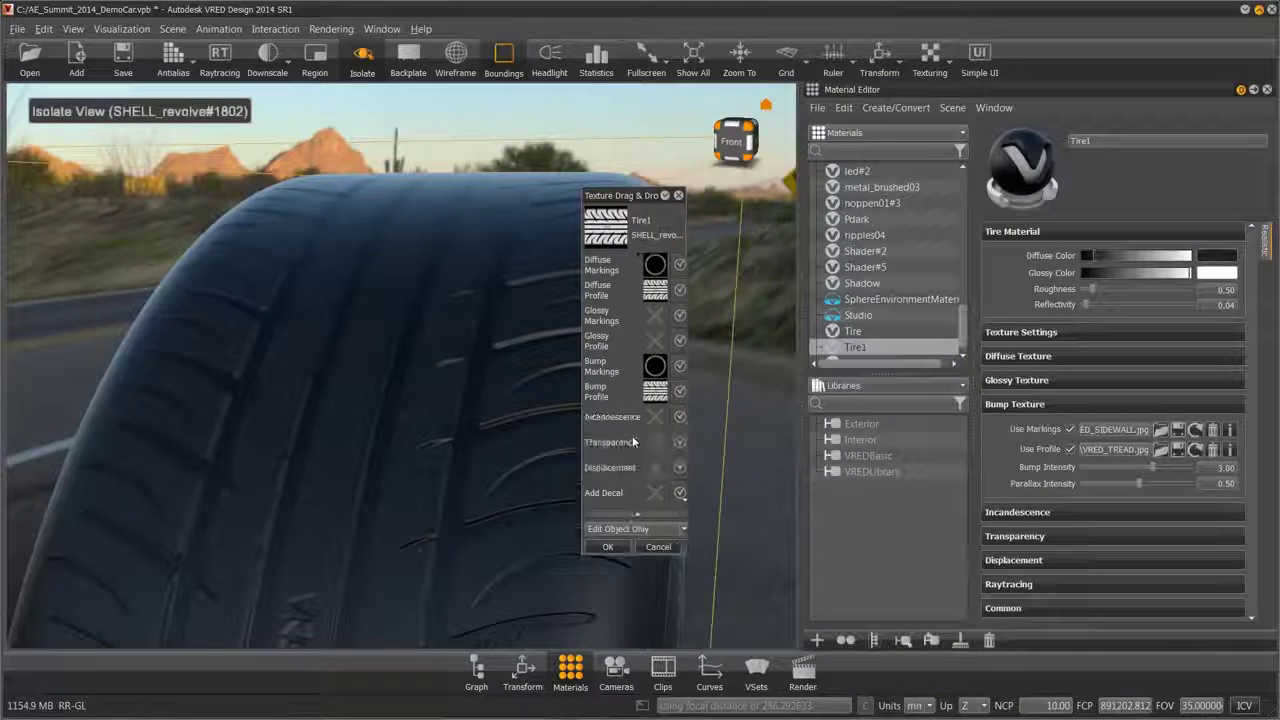
pyautogui.click(679, 467)
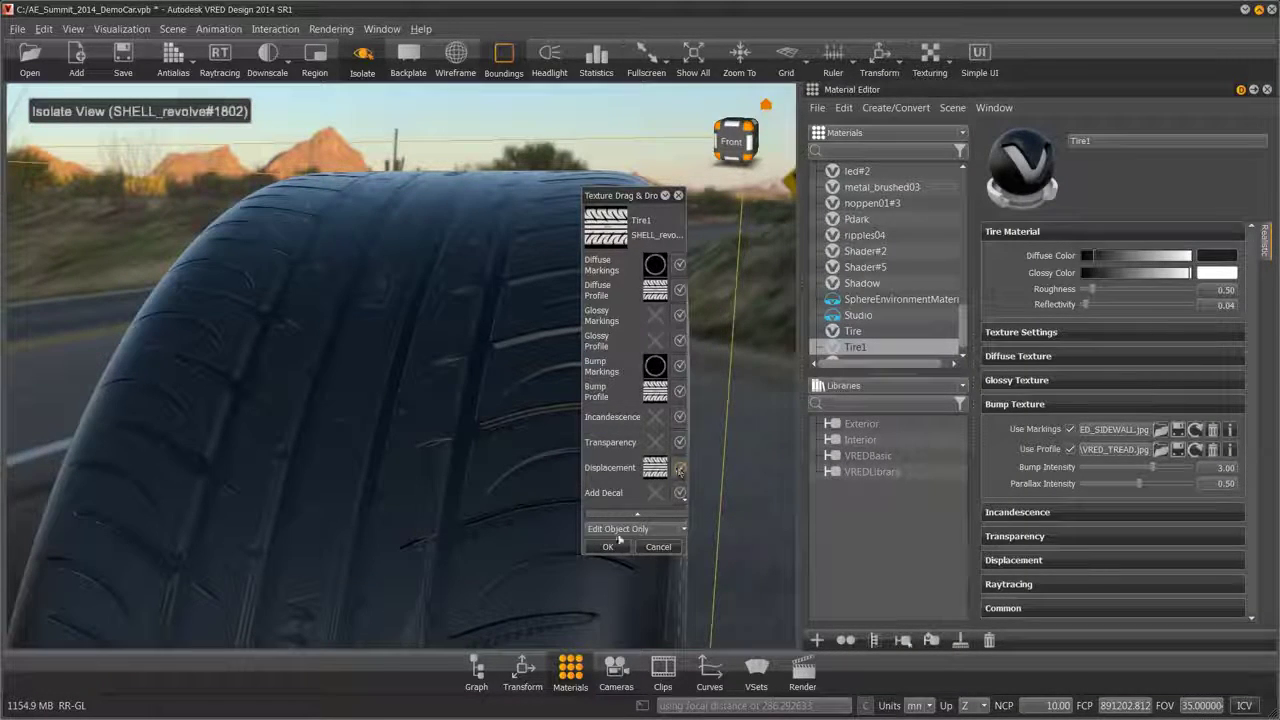
pyautogui.click(630, 528)
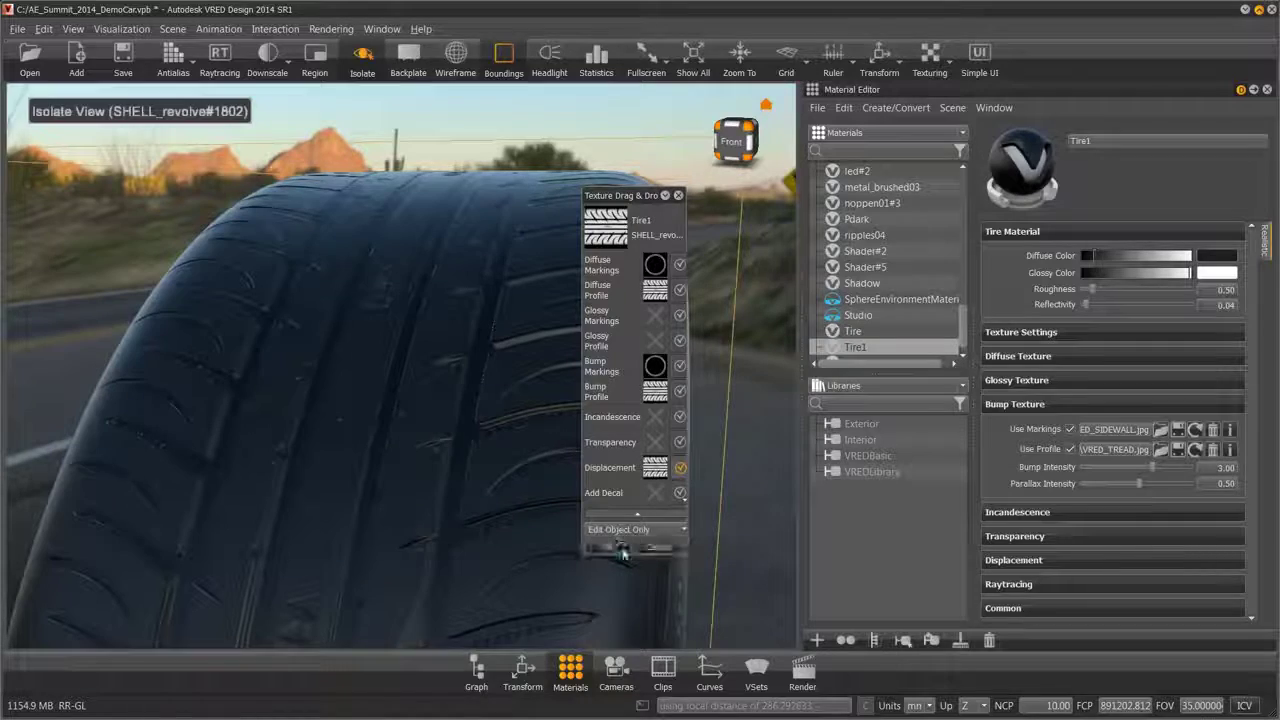
pyautogui.click(620, 550)
pyautogui.moveTo(586, 506)
pyautogui.mouseDown()
pyautogui.moveTo(477, 351)
pyautogui.moveTo(331, 195)
pyautogui.mouseUp()
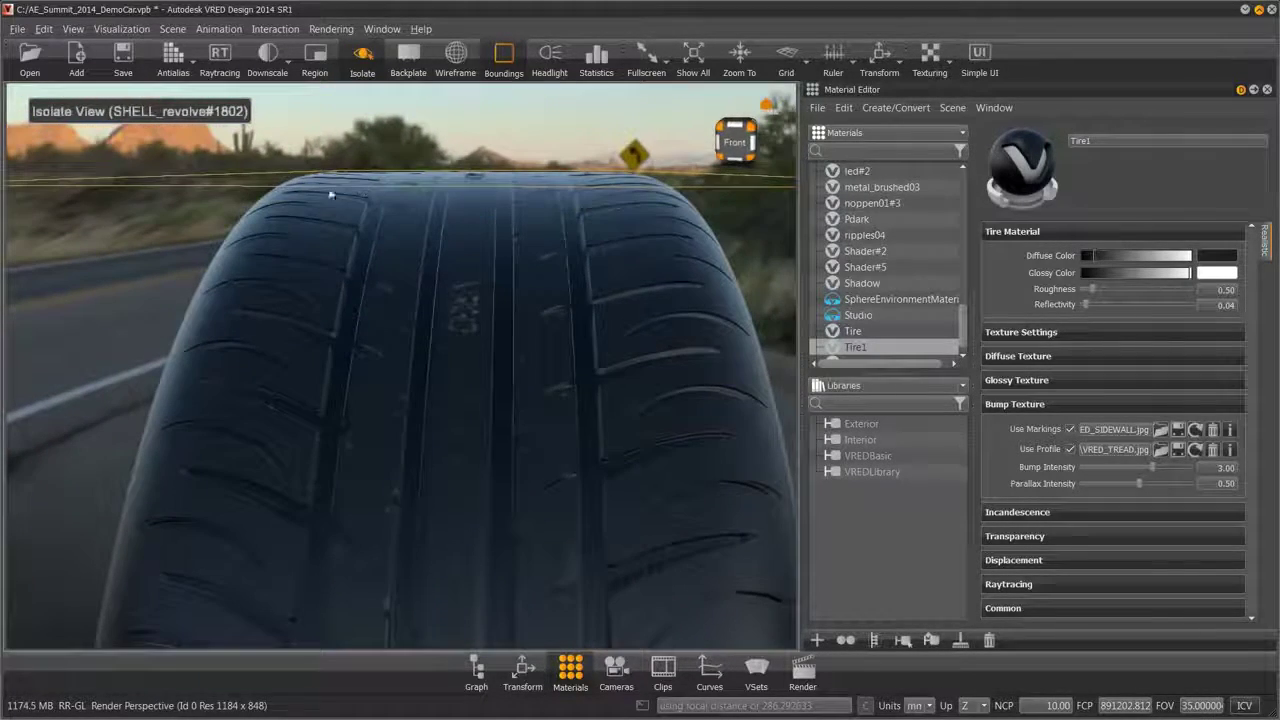
# Step: Enable accurate displaced silhouettes and set the displacement height to 5.00
pyautogui.click(1001, 405)
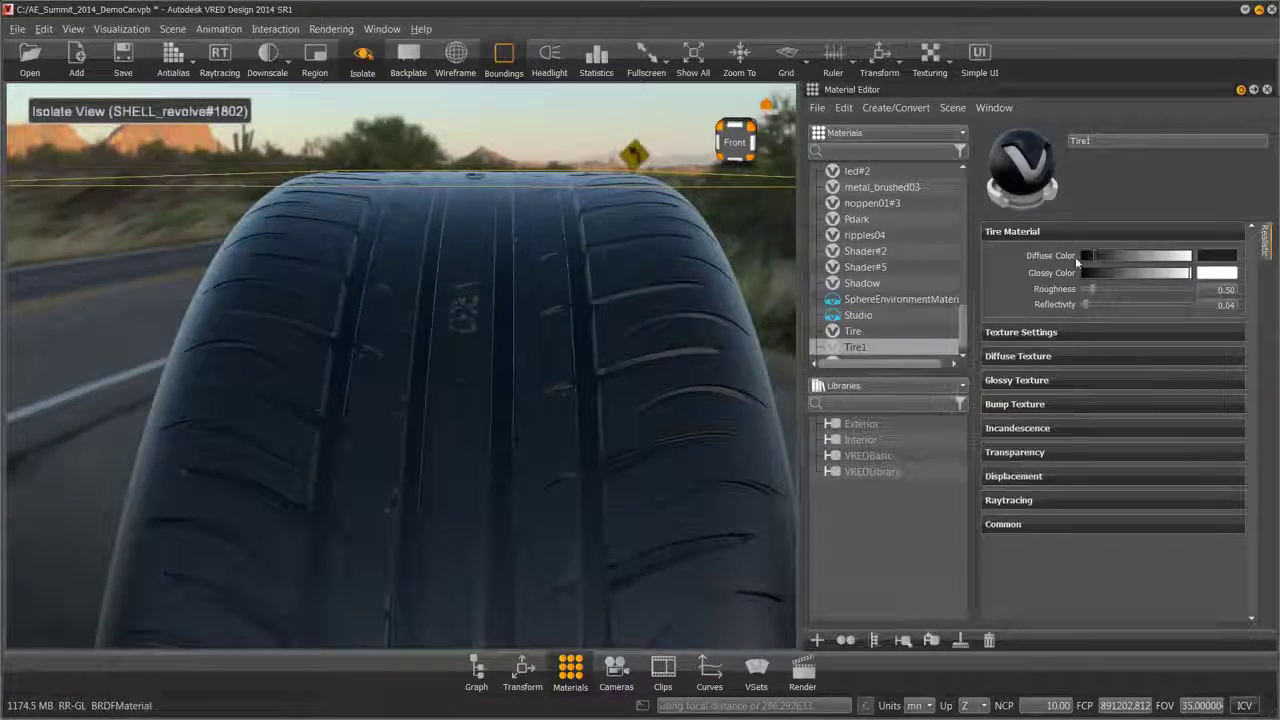
pyautogui.click(1025, 477)
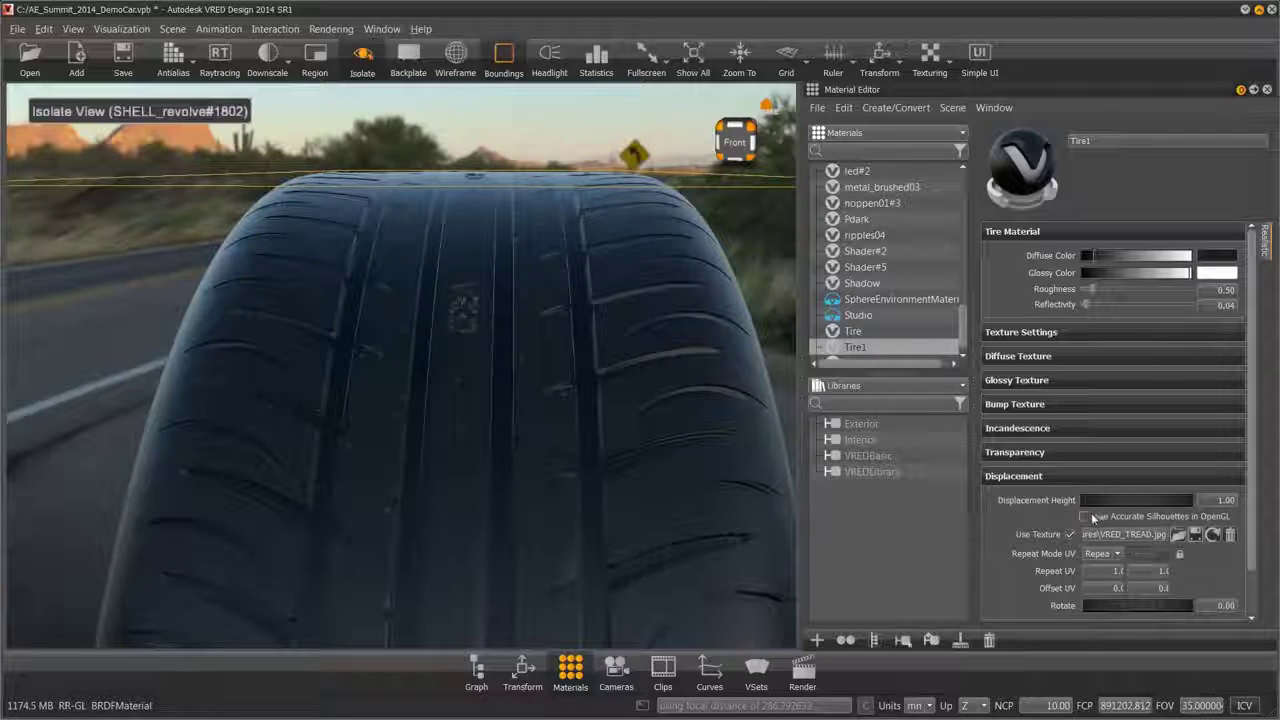
pyautogui.click(1085, 517)
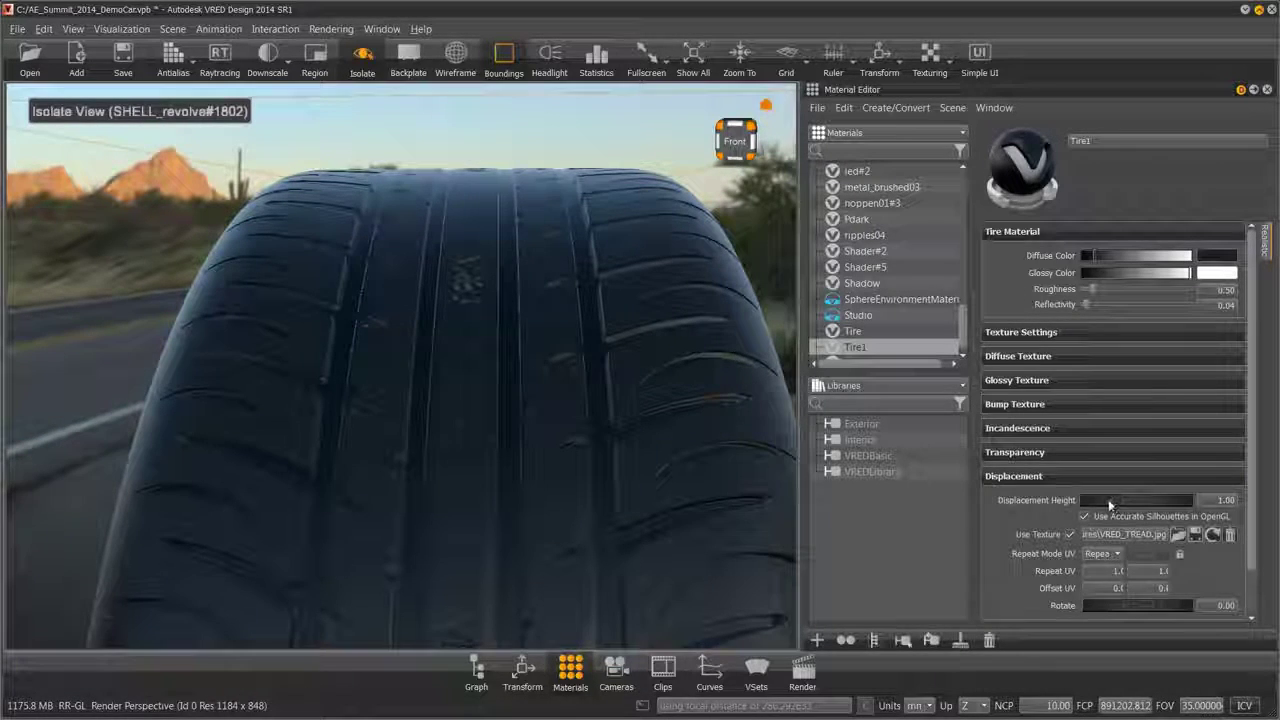
pyautogui.moveTo(1125, 502)
pyautogui.mouseDown()
pyautogui.moveTo(1163, 506)
pyautogui.moveTo(1137, 506)
pyautogui.mouseUp()
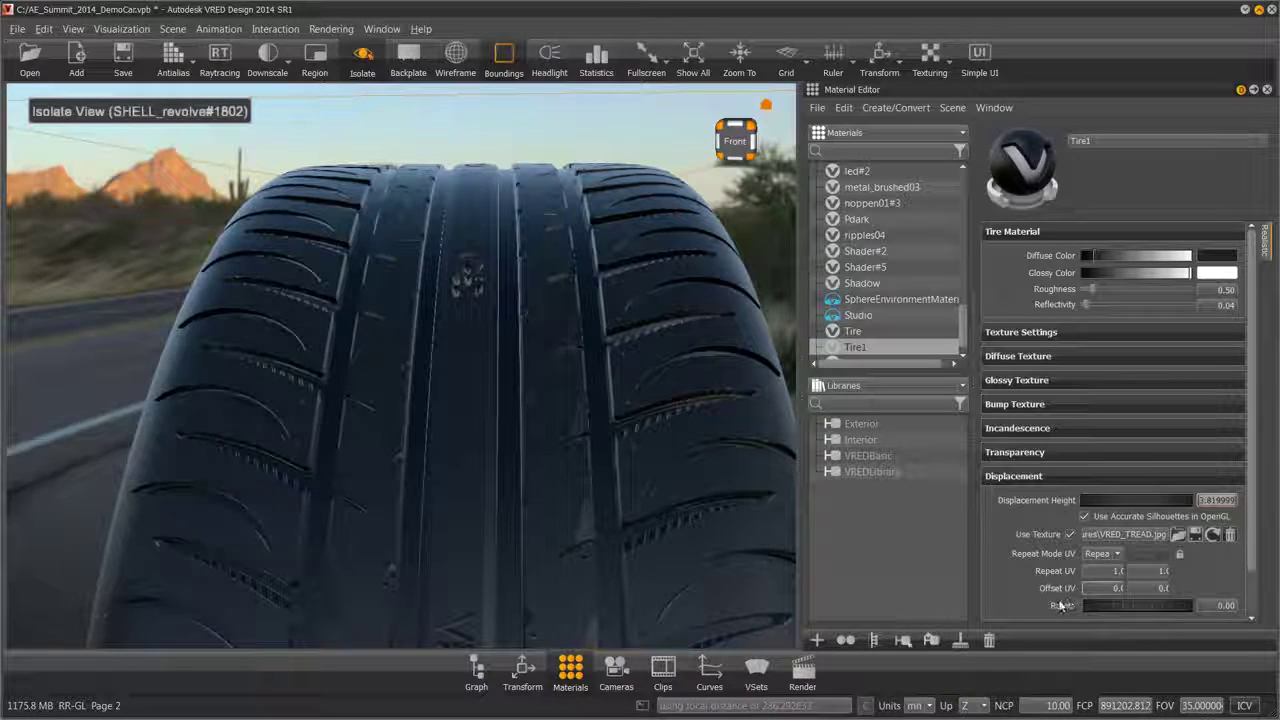
pyautogui.write('5')
pyautogui.press('Return')
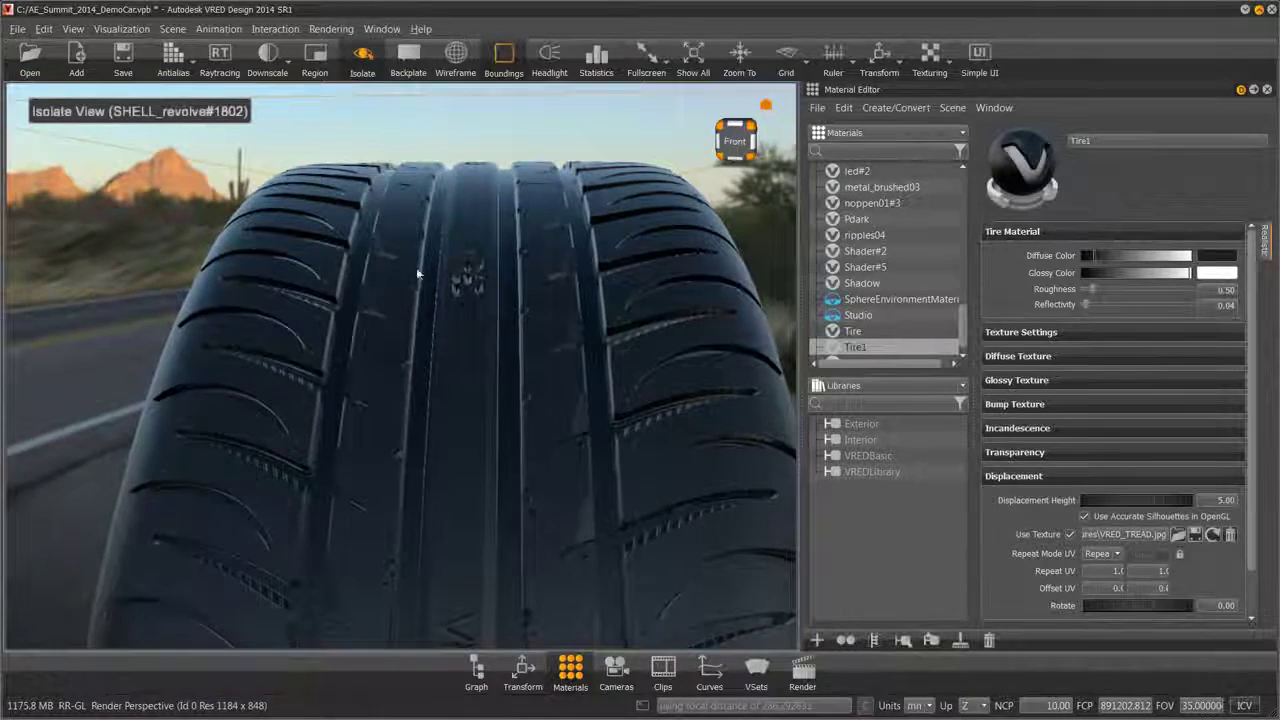
pyautogui.moveTo(416, 267)
pyautogui.mouseDown()
pyautogui.moveTo(413, 226)
pyautogui.moveTo(452, 296)
pyautogui.moveTo(503, 277)
pyautogui.moveTo(514, 309)
pyautogui.moveTo(400, 290)
pyautogui.moveTo(420, 235)
pyautogui.moveTo(371, 206)
pyautogui.moveTo(491, 223)
pyautogui.moveTo(404, 174)
pyautogui.moveTo(164, 228)
pyautogui.moveTo(376, 238)
pyautogui.moveTo(466, 266)
pyautogui.moveTo(371, 246)
pyautogui.moveTo(401, 158)
pyautogui.moveTo(505, 117)
pyautogui.moveTo(491, 253)
pyautogui.moveTo(563, 303)
pyautogui.moveTo(551, 383)
pyautogui.moveTo(453, 360)
pyautogui.moveTo(437, 266)
pyautogui.moveTo(474, 342)
pyautogui.moveTo(446, 323)
pyautogui.moveTo(475, 316)
pyautogui.moveTo(523, 349)
pyautogui.moveTo(151, 345)
pyautogui.moveTo(570, 335)
pyautogui.moveTo(626, 306)
pyautogui.moveTo(596, 249)
pyautogui.mouseUp()
pyautogui.click(503, 55)
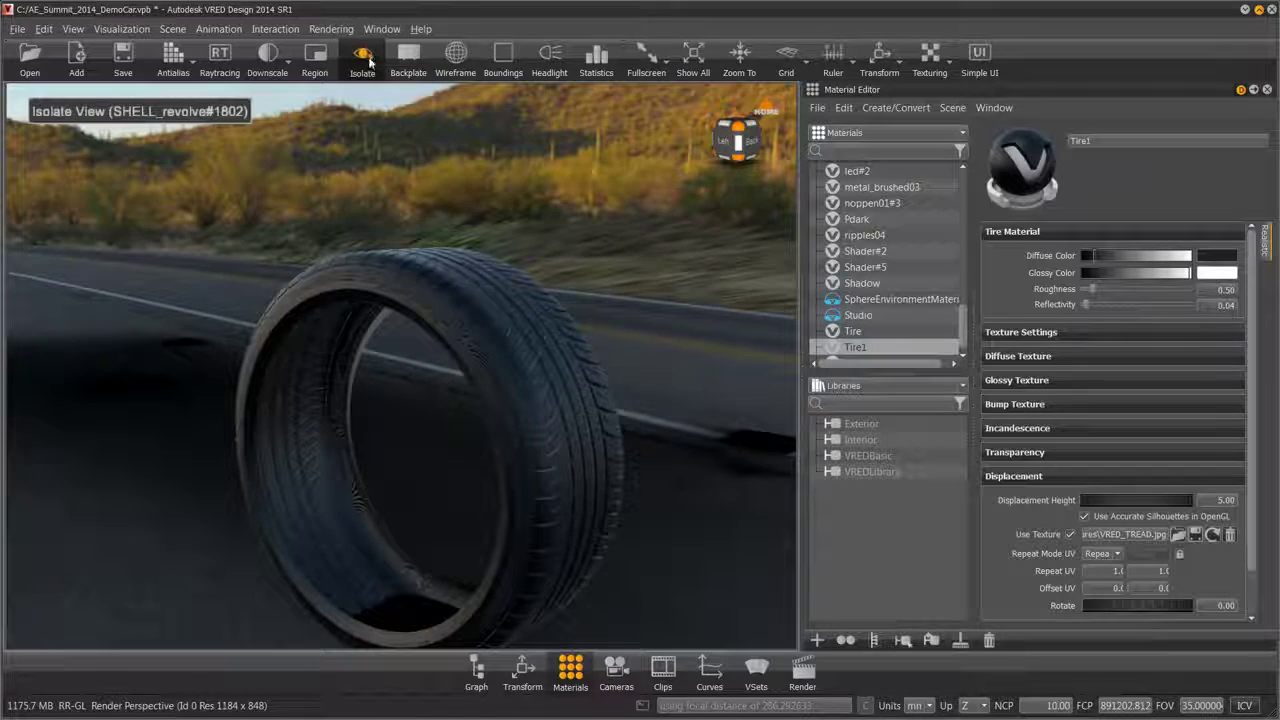
# Step: Inspect the rear tire's displaced tread on the full car, then reopen the material settings
pyautogui.click(364, 58)
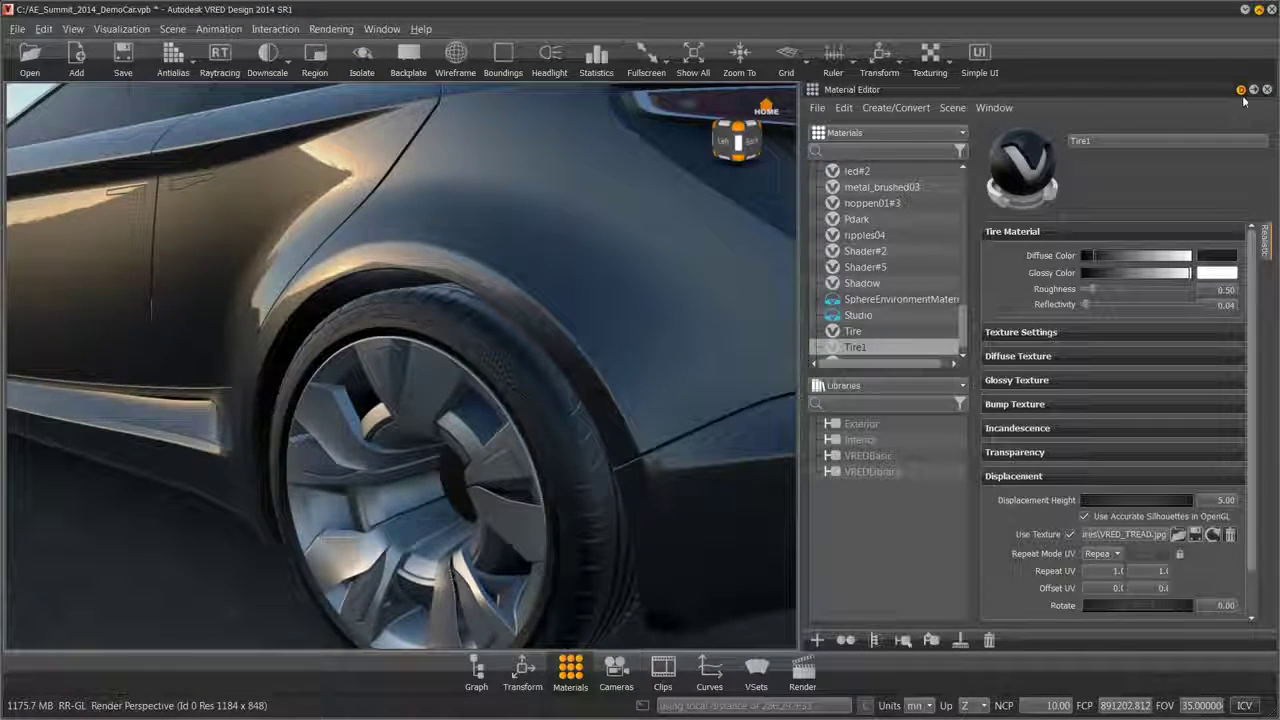
pyautogui.click(1267, 89)
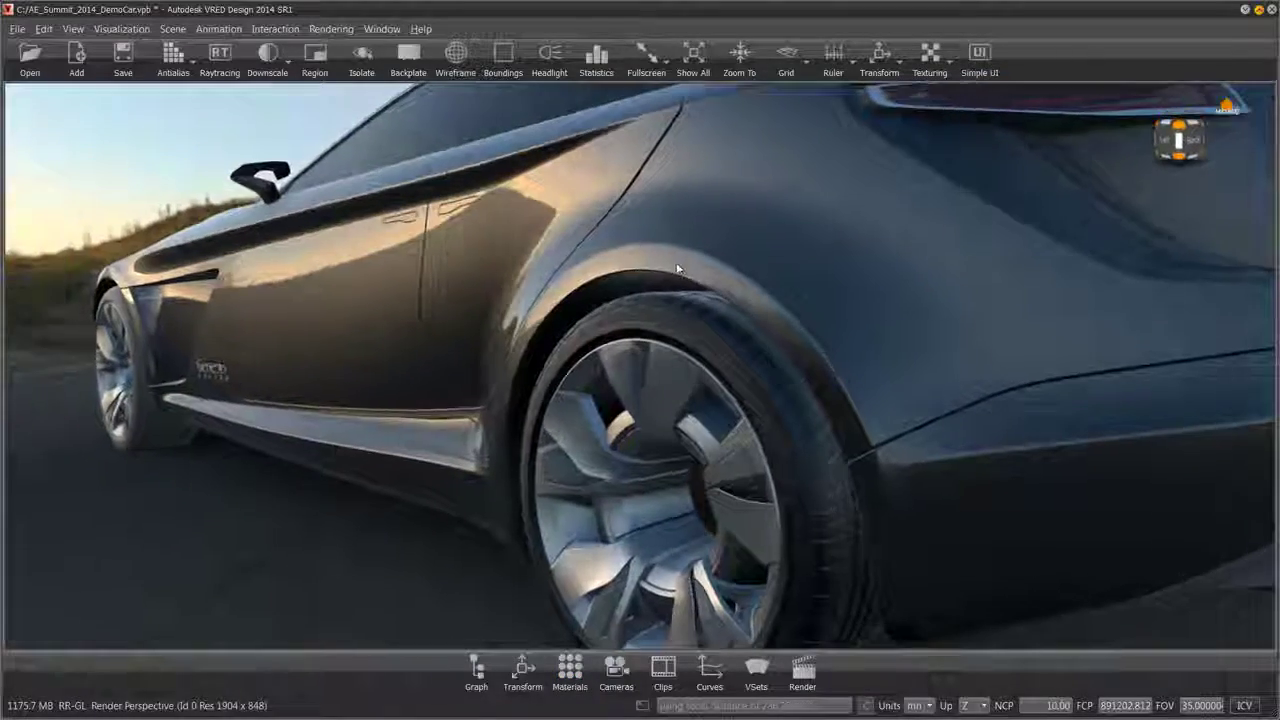
pyautogui.moveTo(677, 269); pyautogui.dragTo(694, 380, button='right')
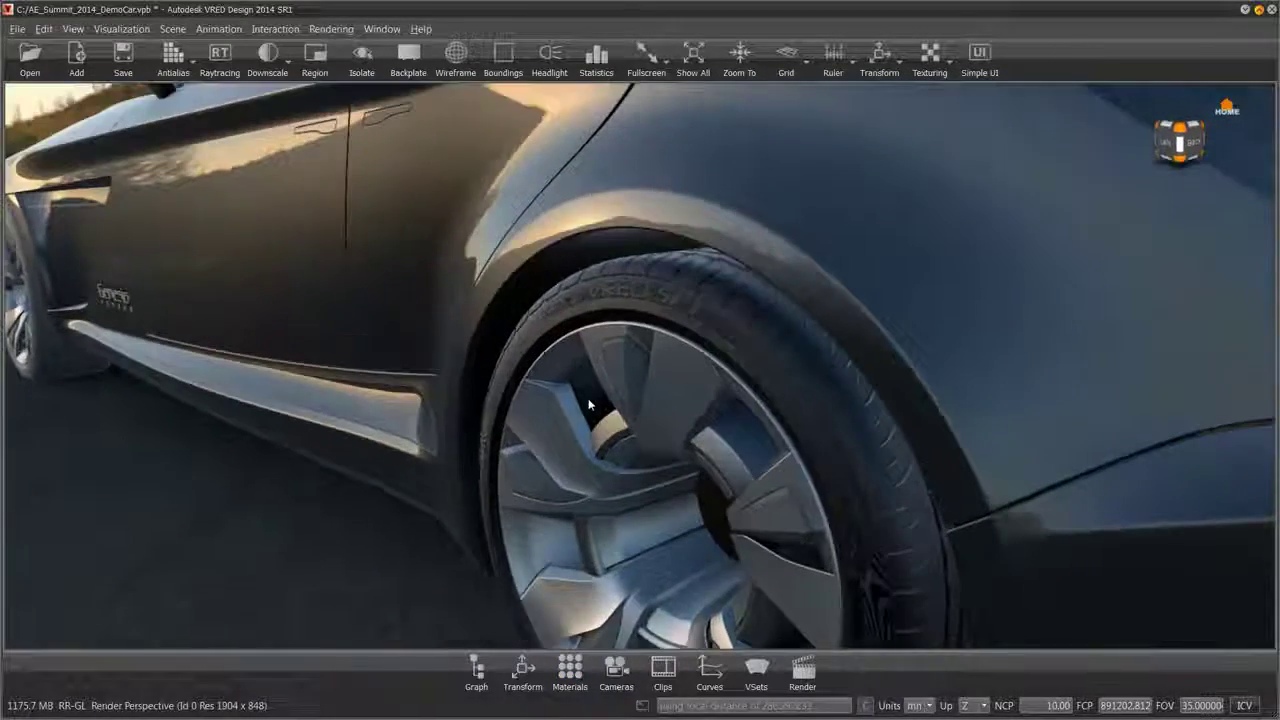
pyautogui.moveTo(589, 404); pyautogui.dragTo(881, 394)
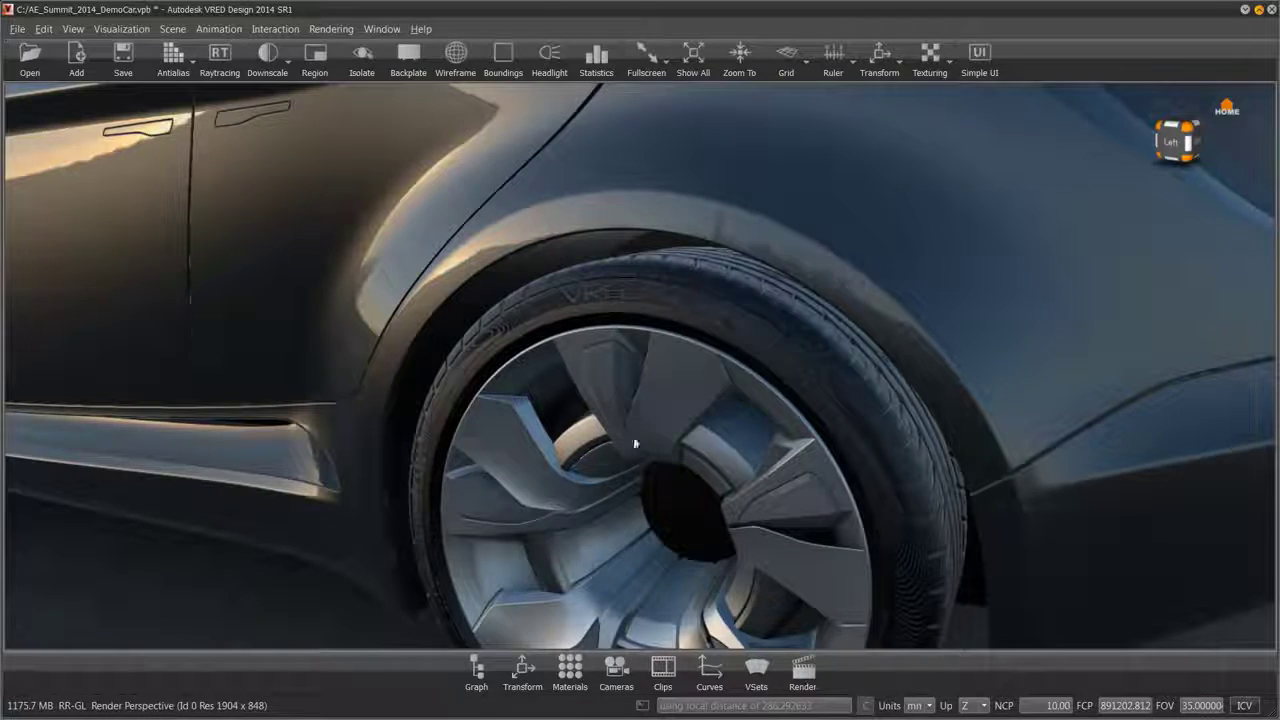
pyautogui.moveTo(635, 443); pyautogui.dragTo(553, 252, button='right')
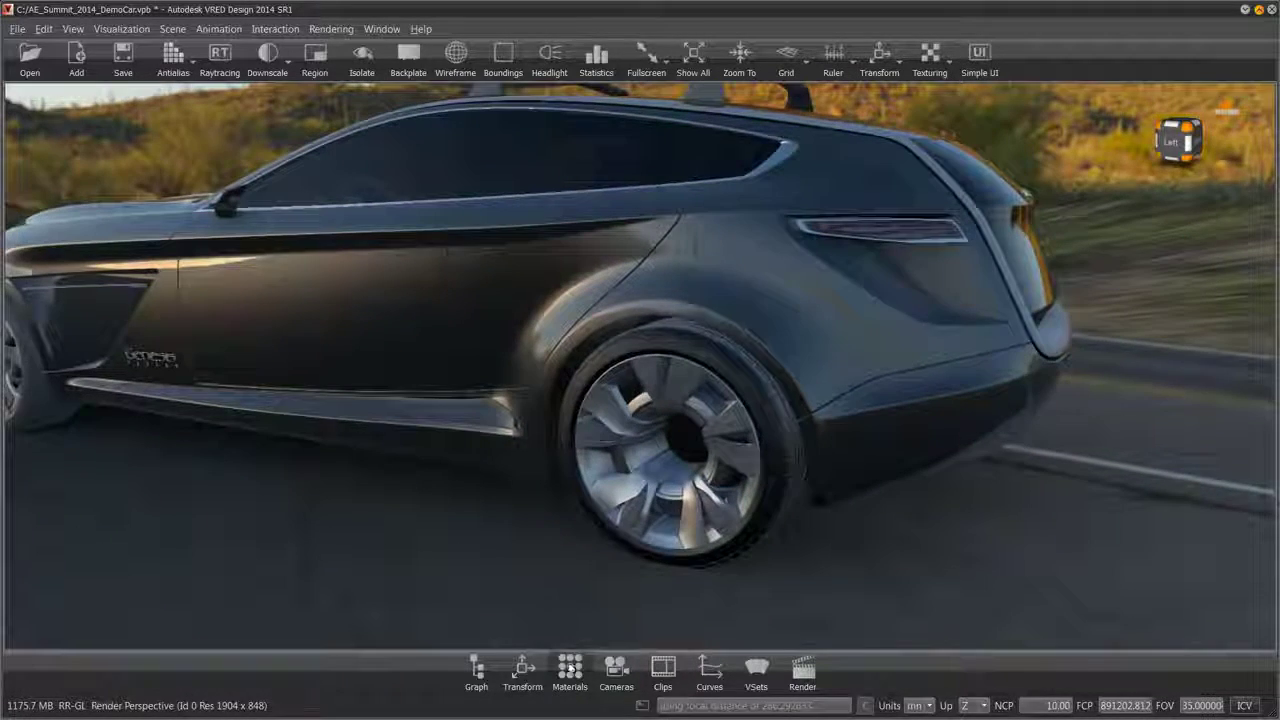
pyautogui.click(570, 668)
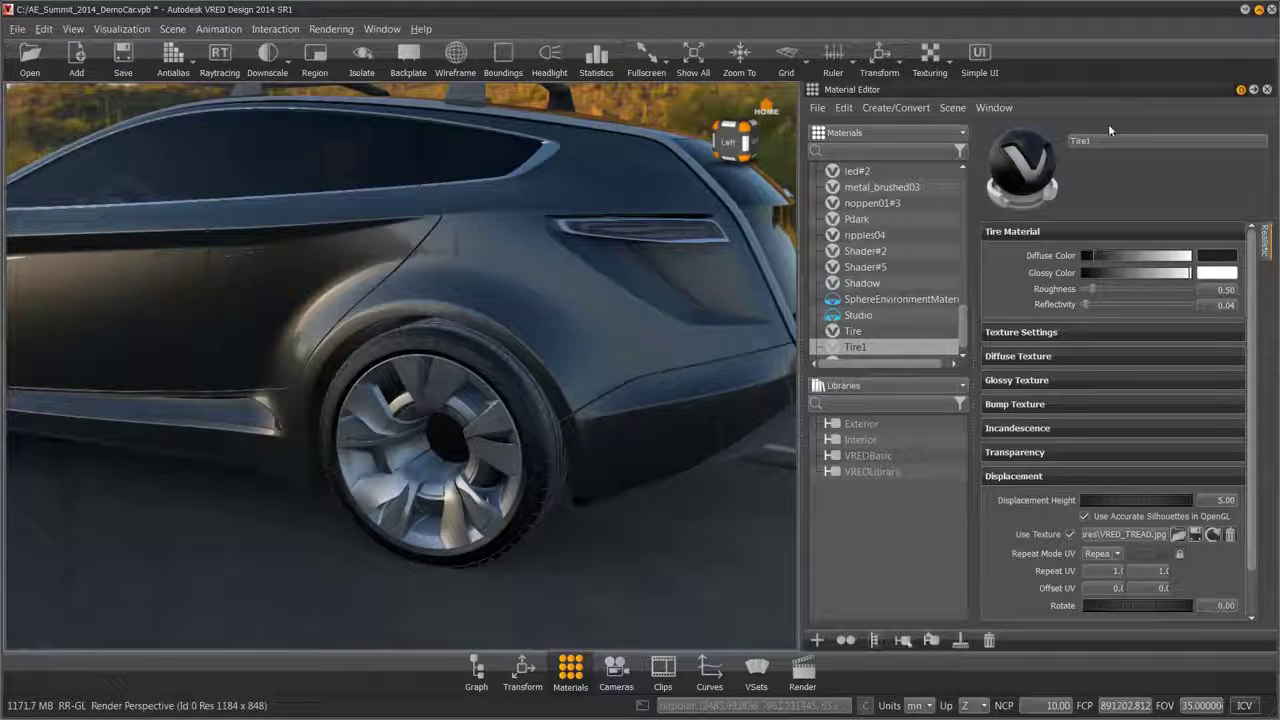
# Step: Rename the Tire1 material to Tire Rear
pyautogui.doubleClick(1085, 140)
pyautogui.write('Ti')
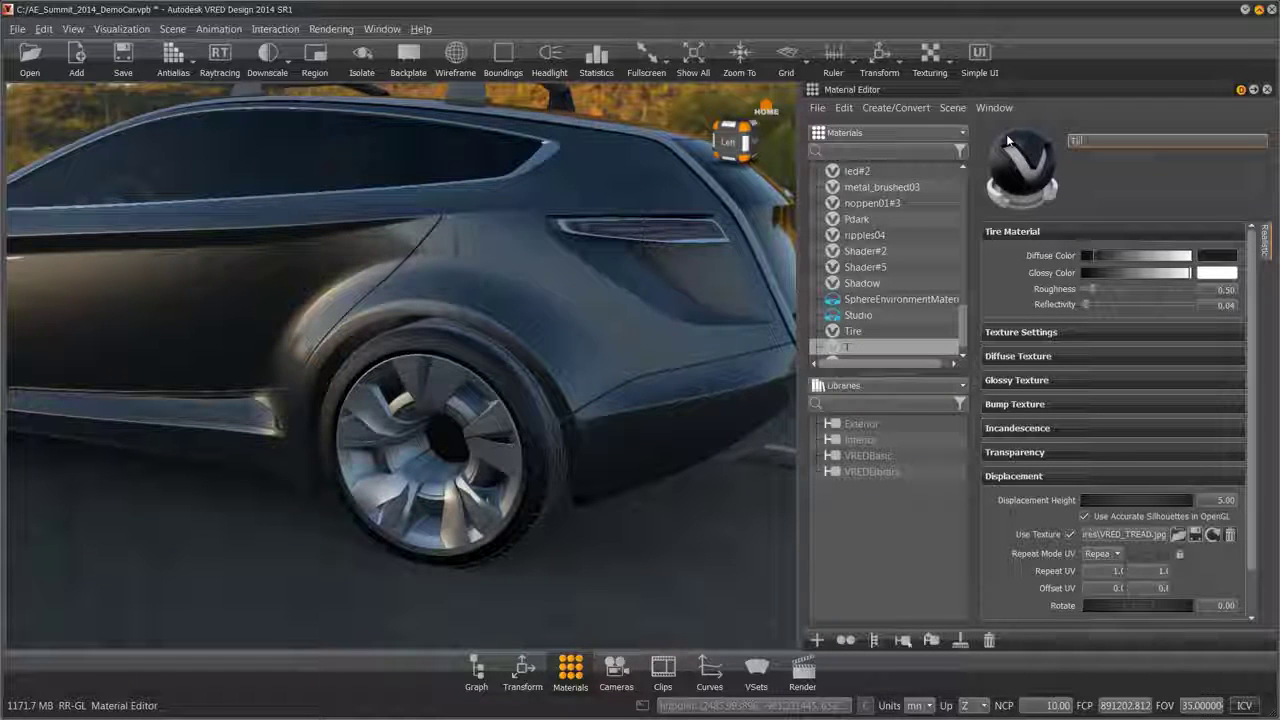
pyautogui.write('re Rear')
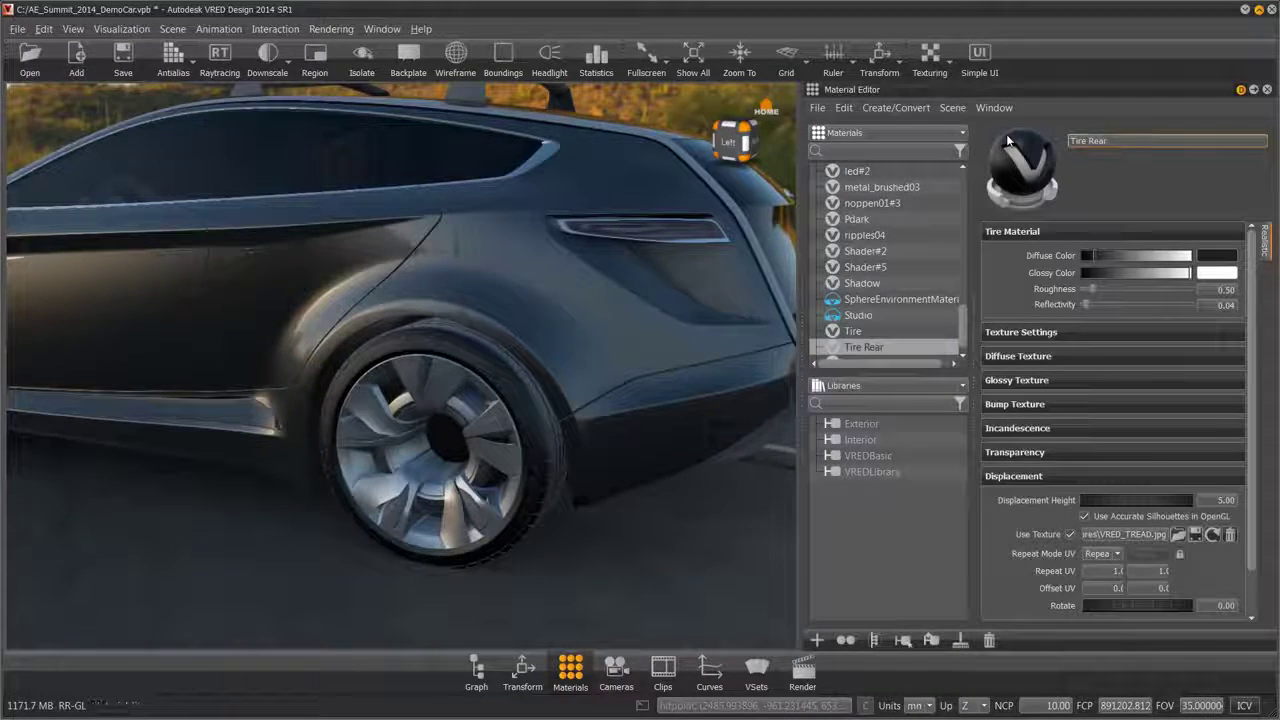
pyautogui.press('Return')
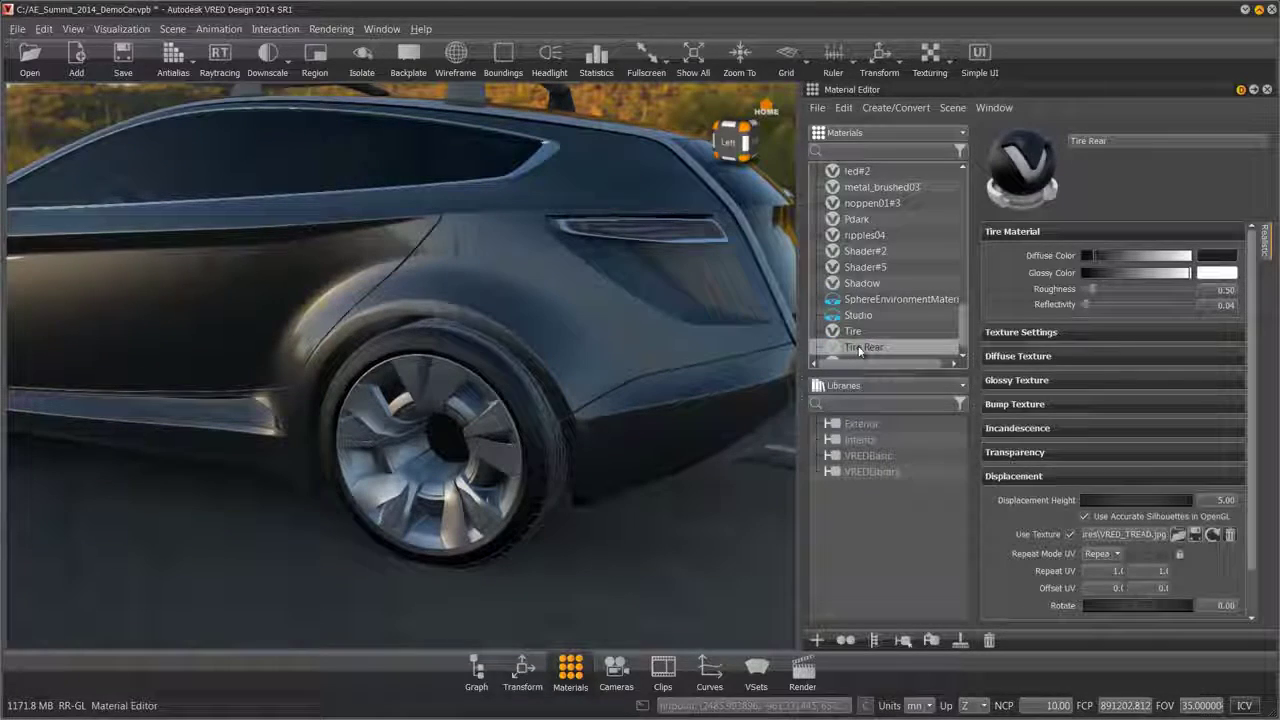
# Step: Duplicate Tire Rear and name the copy Tire Front
pyautogui.rightClick(859, 349)
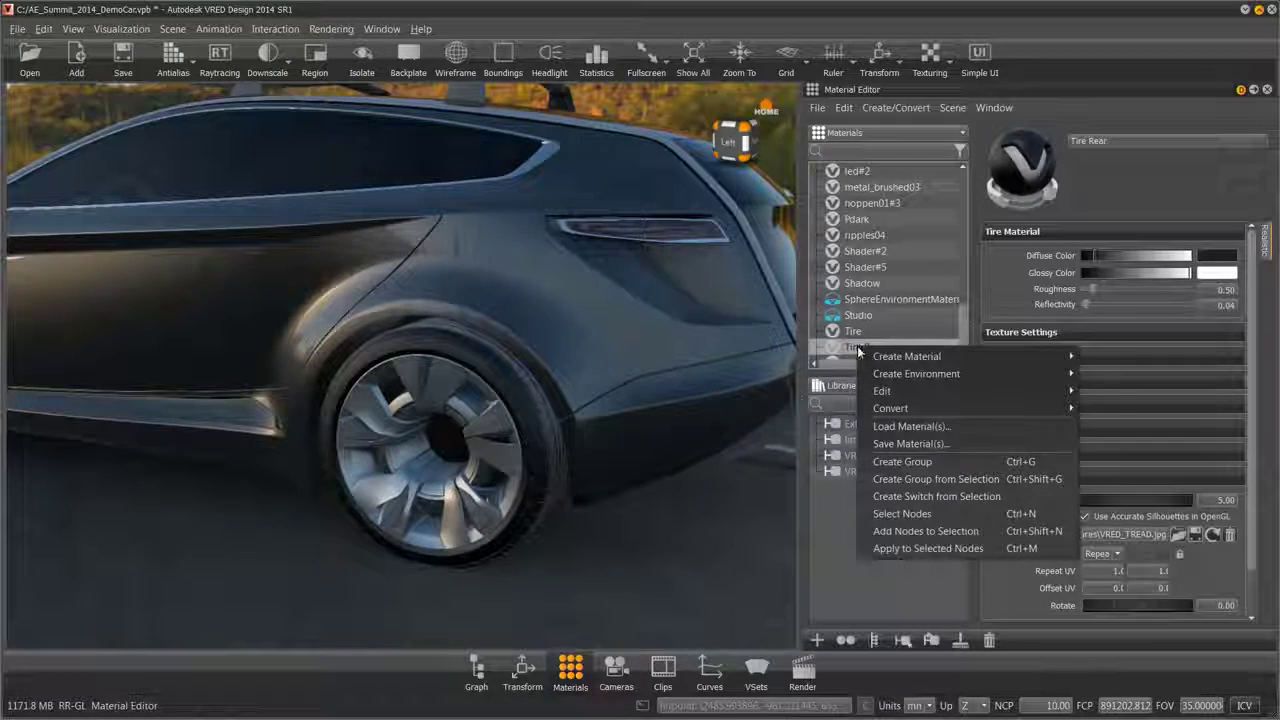
pyautogui.moveTo(882, 391)
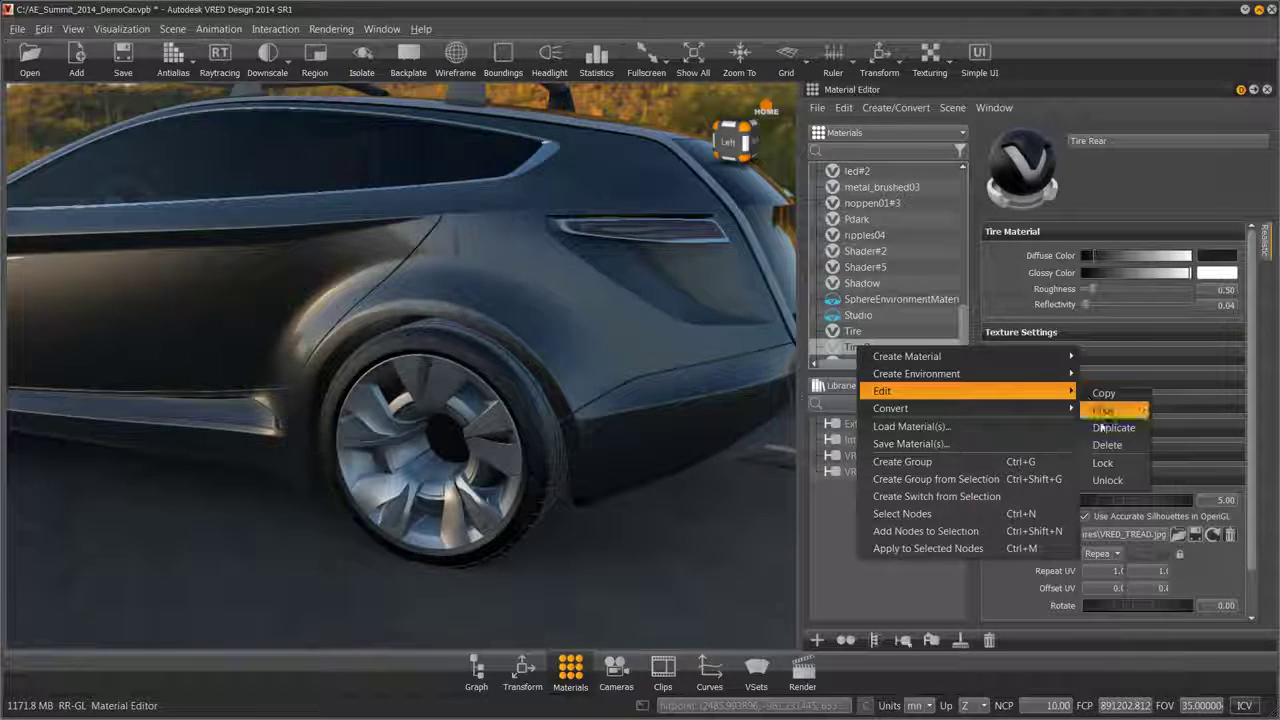
pyautogui.click(1088, 427)
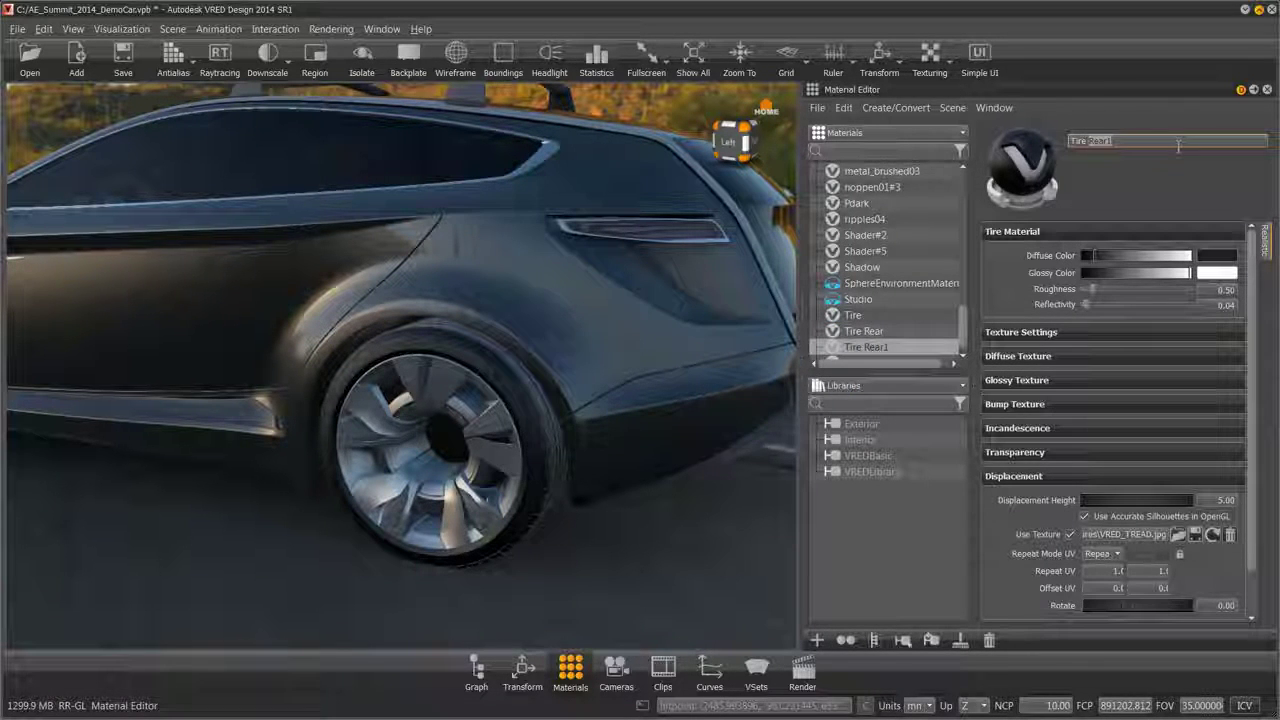
pyautogui.write('Front')
pyautogui.press('Return')
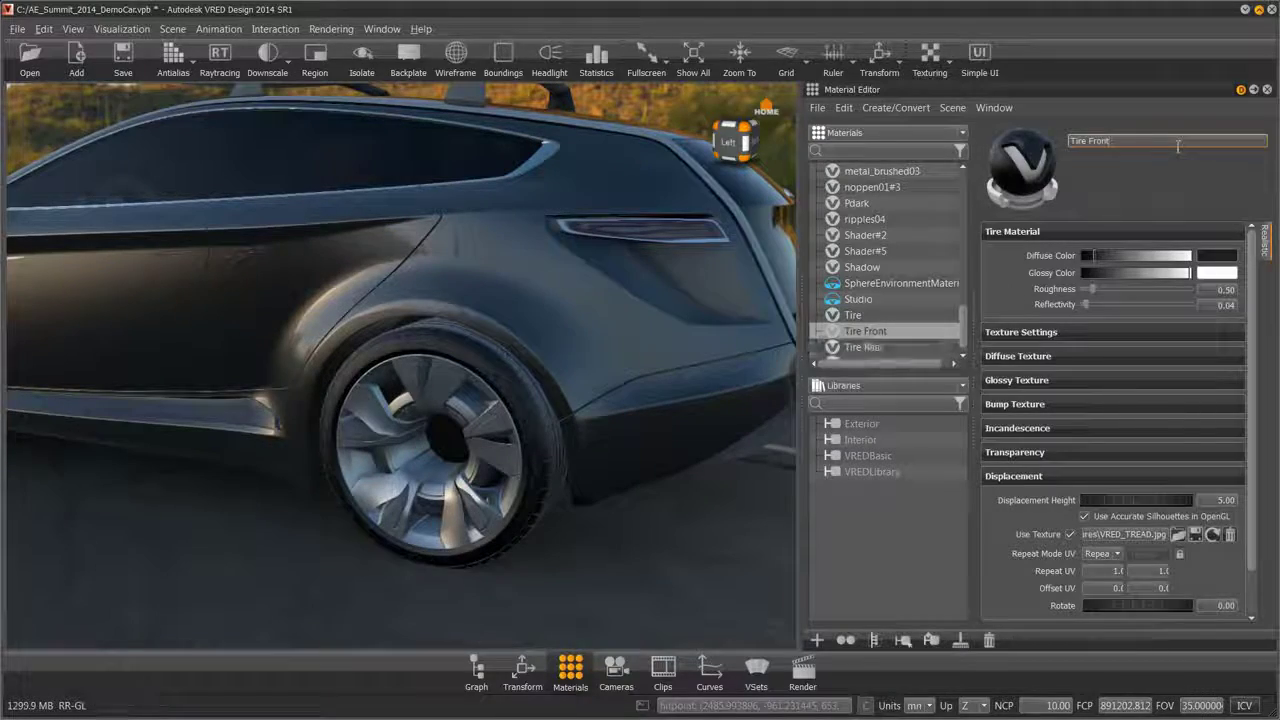
pyautogui.moveTo(500, 267)
pyautogui.mouseDown()
pyautogui.moveTo(694, 254)
pyautogui.moveTo(560, 271)
pyautogui.mouseUp()
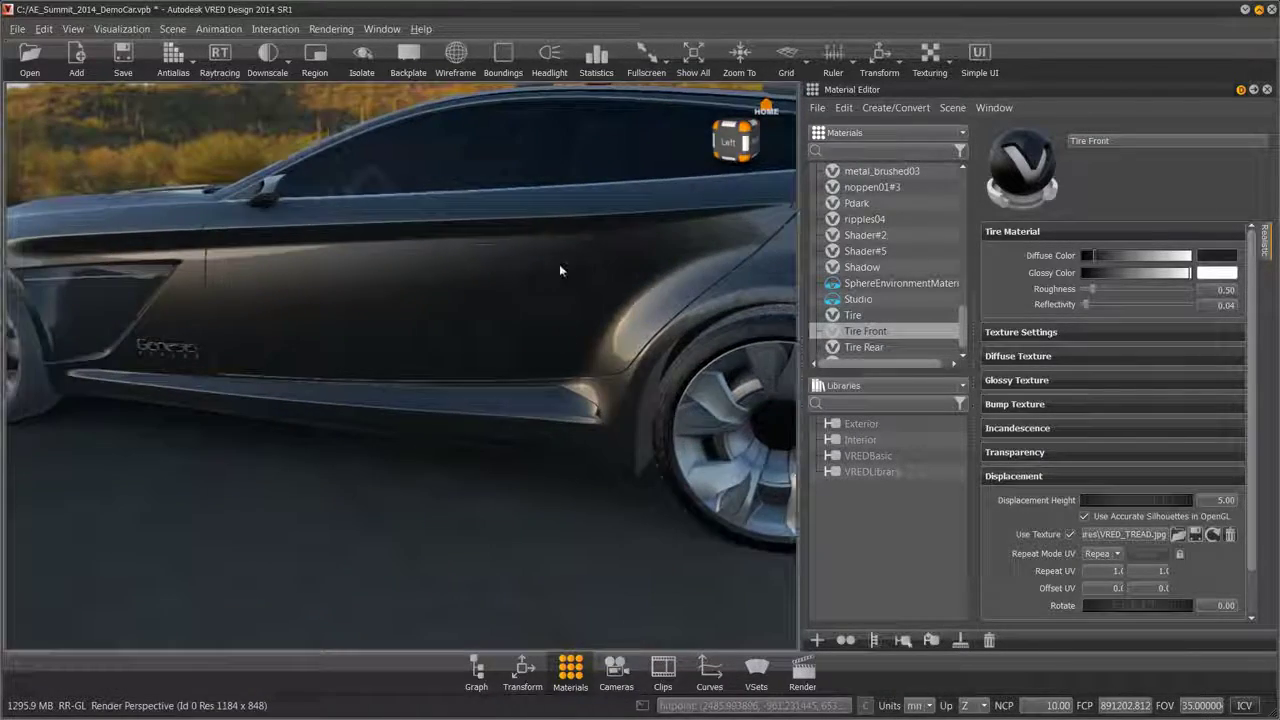
# Step: Apply Tire Front to the front wheel and scale its tire projection to fit the tire
pyautogui.moveTo(820, 347); pyautogui.dragTo(108, 374)
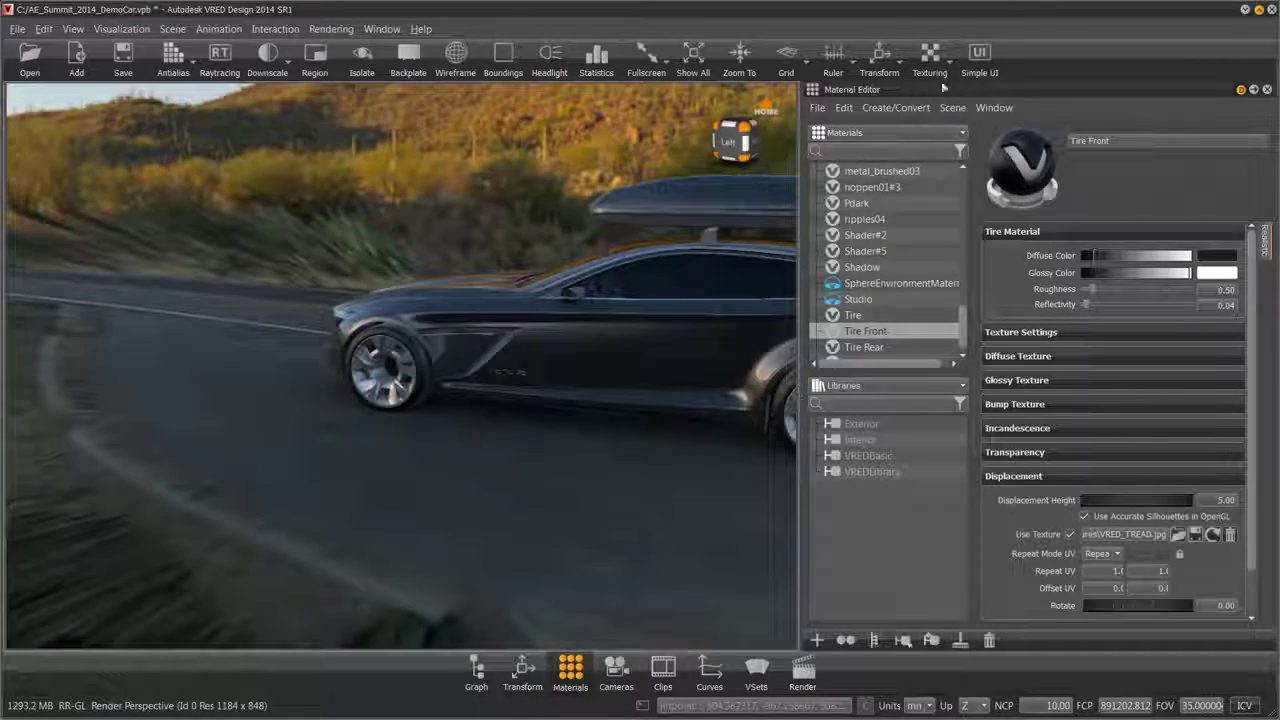
pyautogui.click(930, 55)
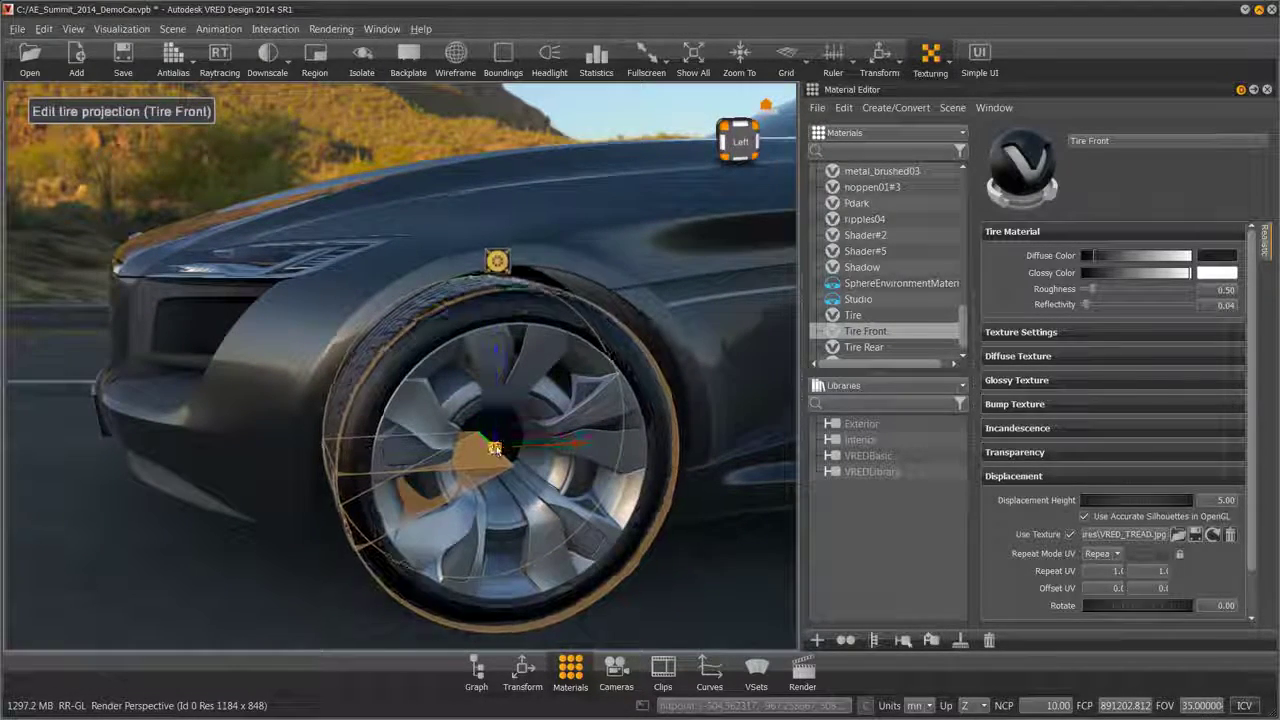
pyautogui.moveTo(490, 453); pyautogui.dragTo(487, 461)
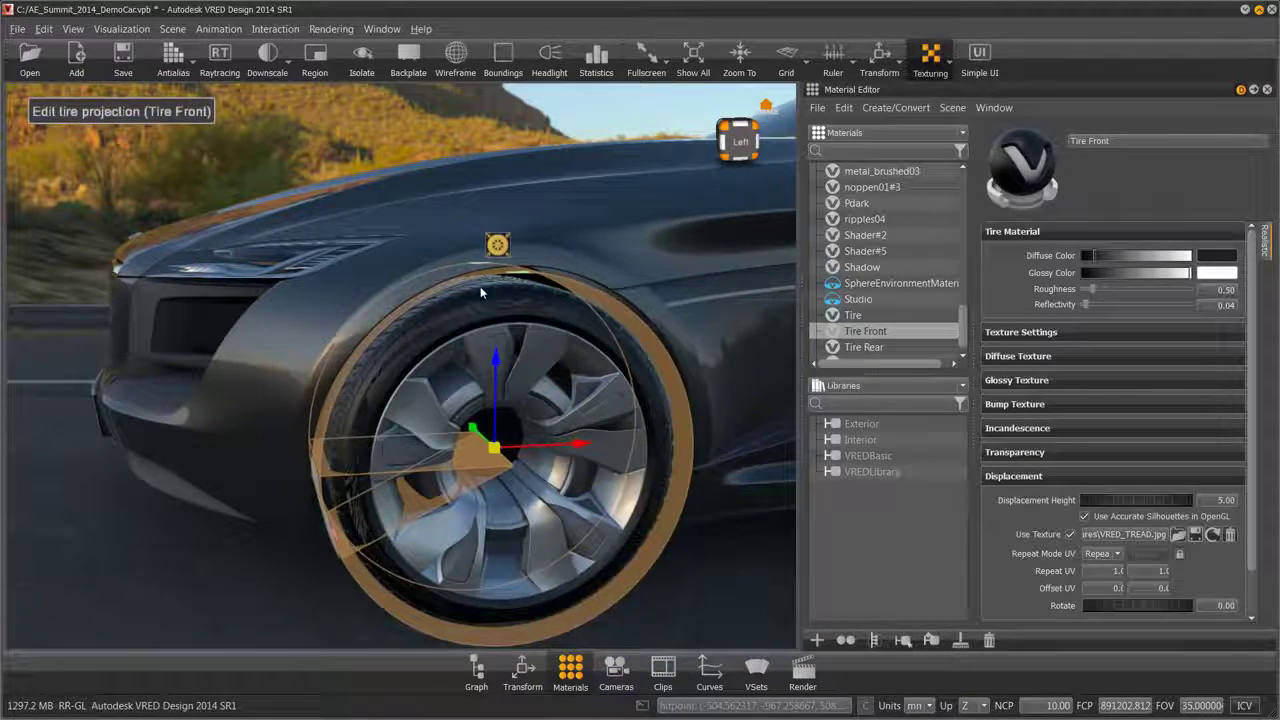
pyautogui.click(930, 55)
pyautogui.moveTo(652, 344)
pyautogui.mouseDown()
pyautogui.moveTo(608, 402)
pyautogui.moveTo(526, 215)
pyautogui.moveTo(239, 365)
pyautogui.moveTo(320, 440)
pyautogui.moveTo(328, 327)
pyautogui.moveTo(443, 423)
pyautogui.moveTo(463, 363)
pyautogui.moveTo(610, 370)
pyautogui.mouseUp()
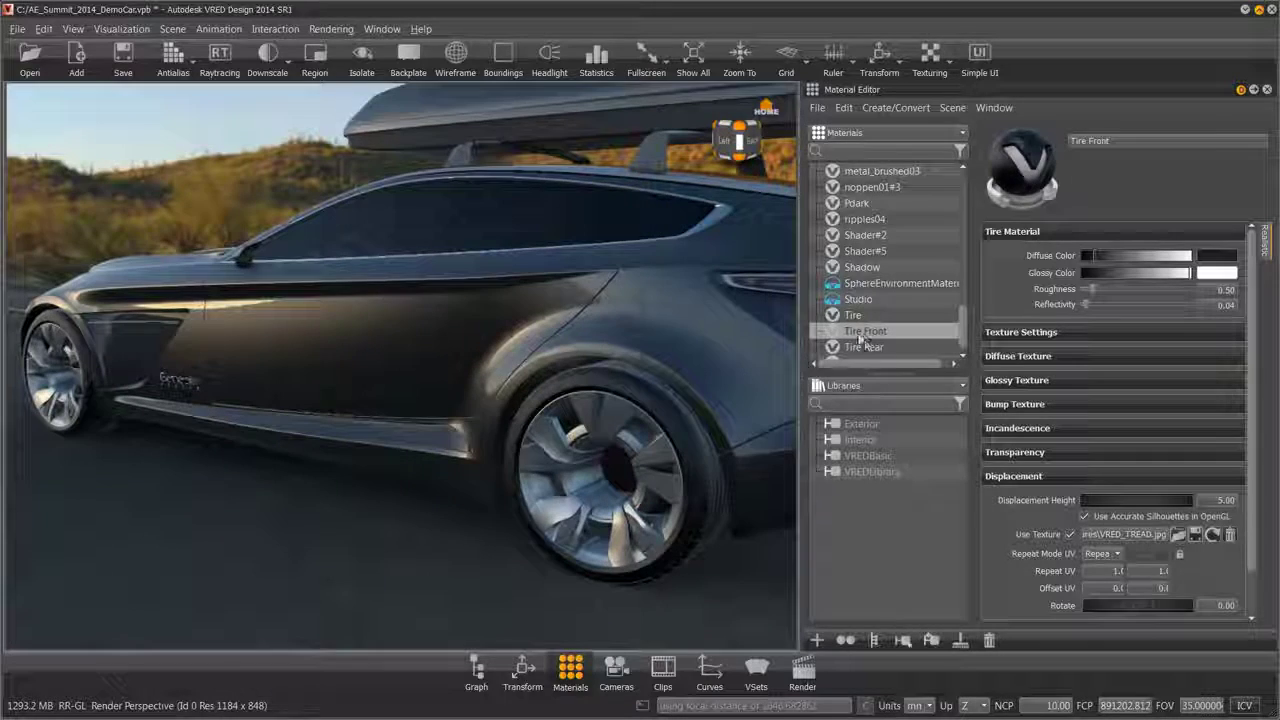
# Step: Create a new material library named Tires
pyautogui.rightClick(848, 516)
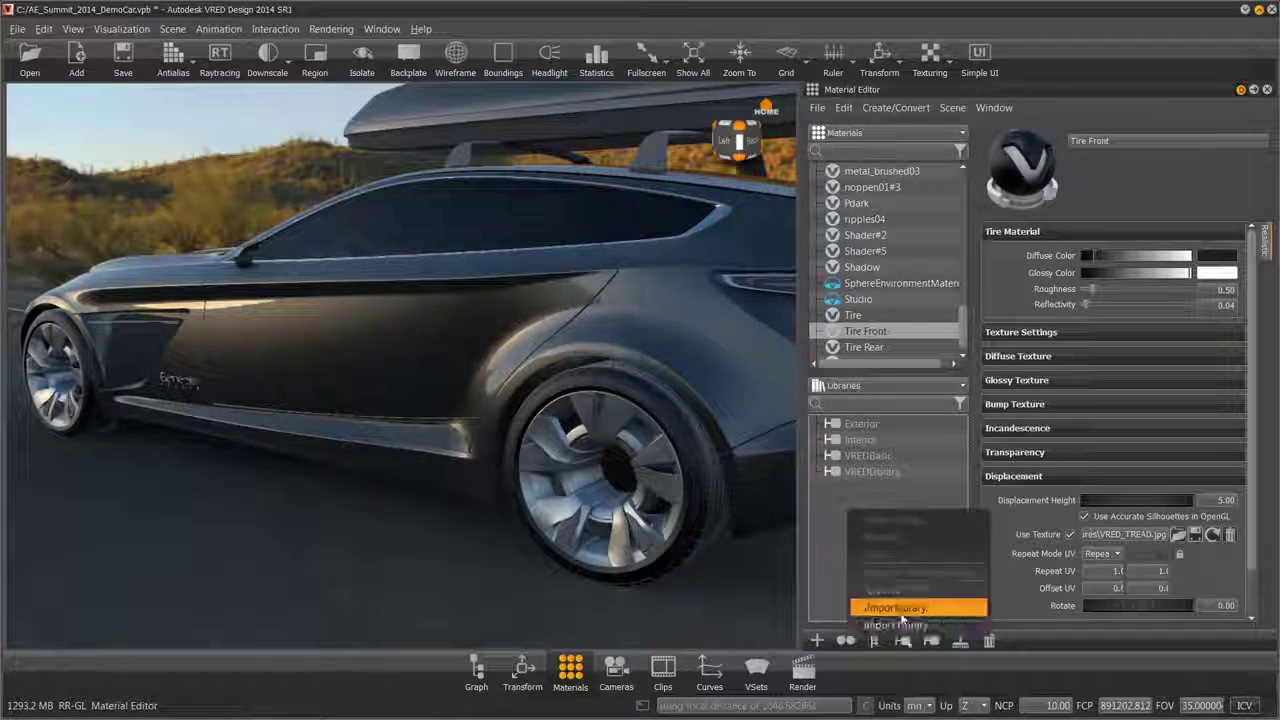
pyautogui.click(897, 607)
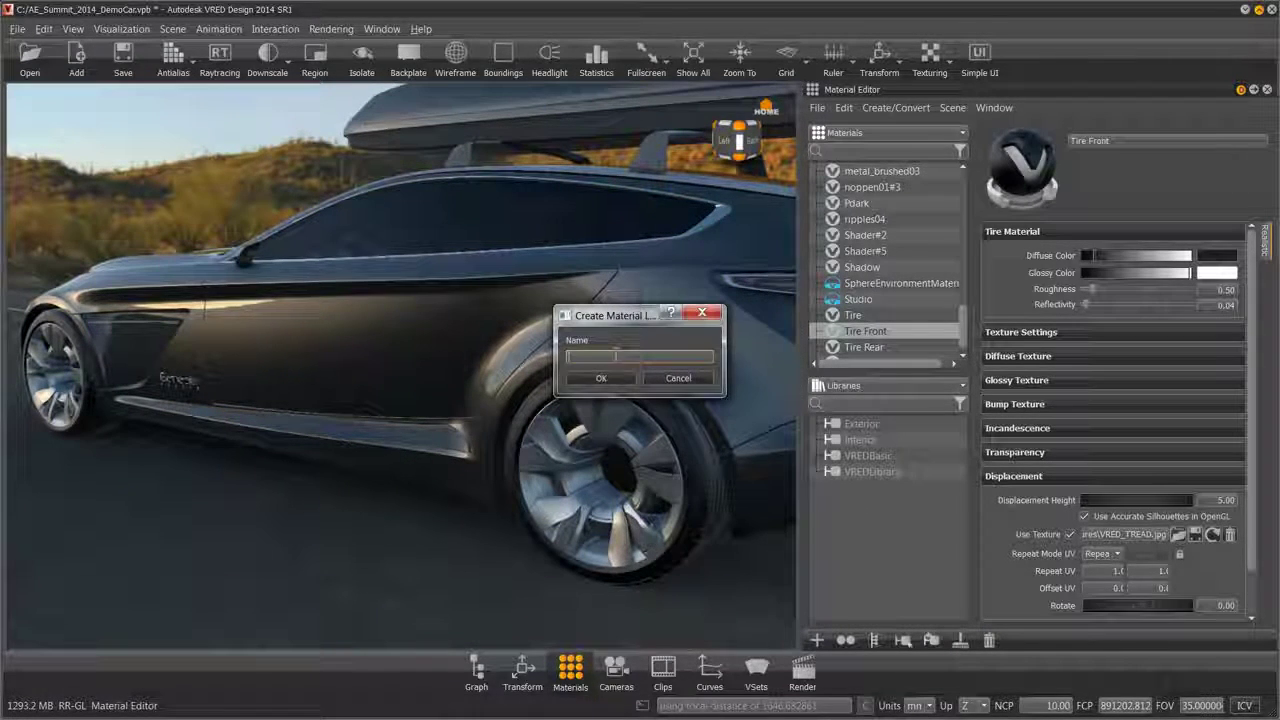
pyautogui.write('Tres')
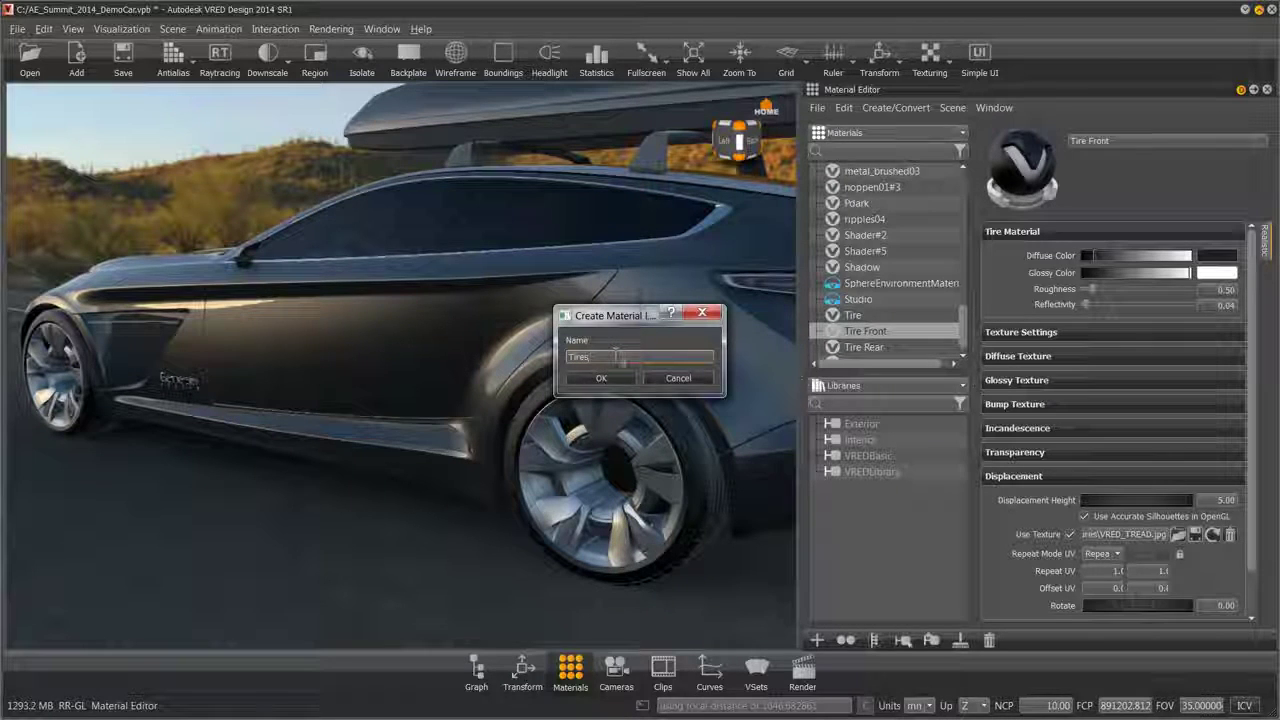
pyautogui.click(601, 378)
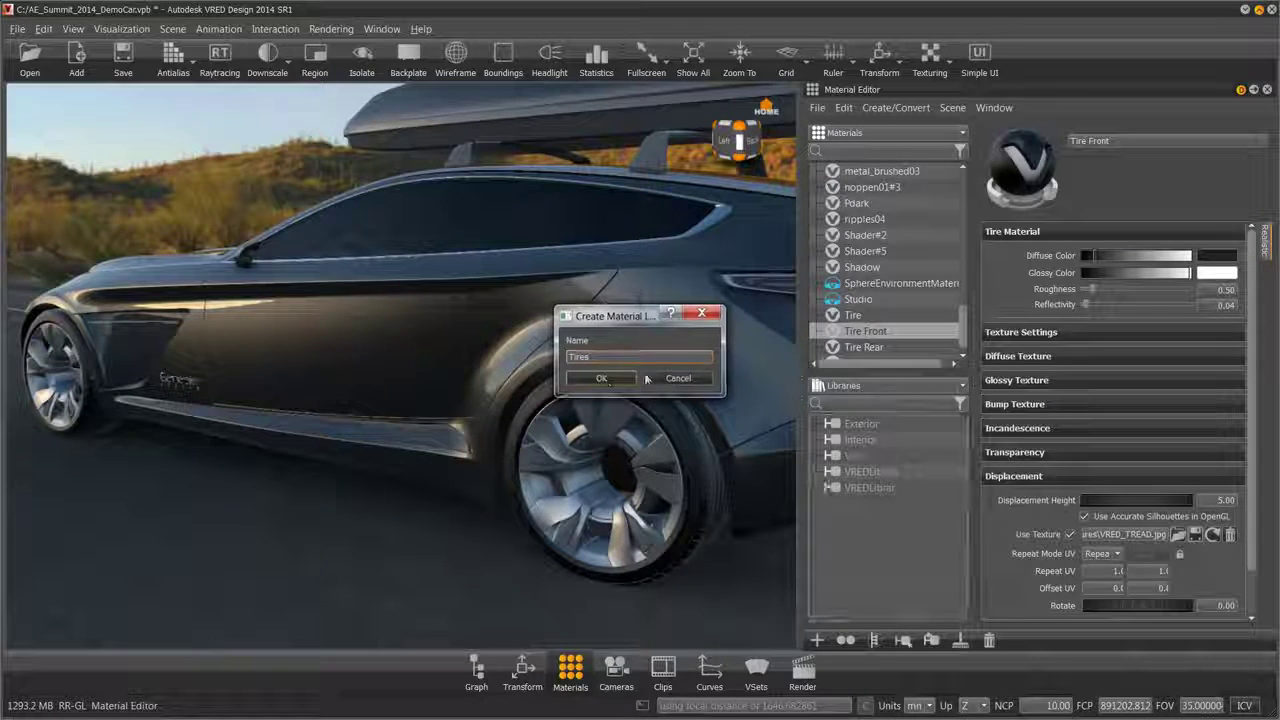
# Step: Add Tire Front and Tire Rear to the Tires library and save it
pyautogui.moveTo(862, 331); pyautogui.dragTo(850, 456)
pyautogui.click(852, 455)
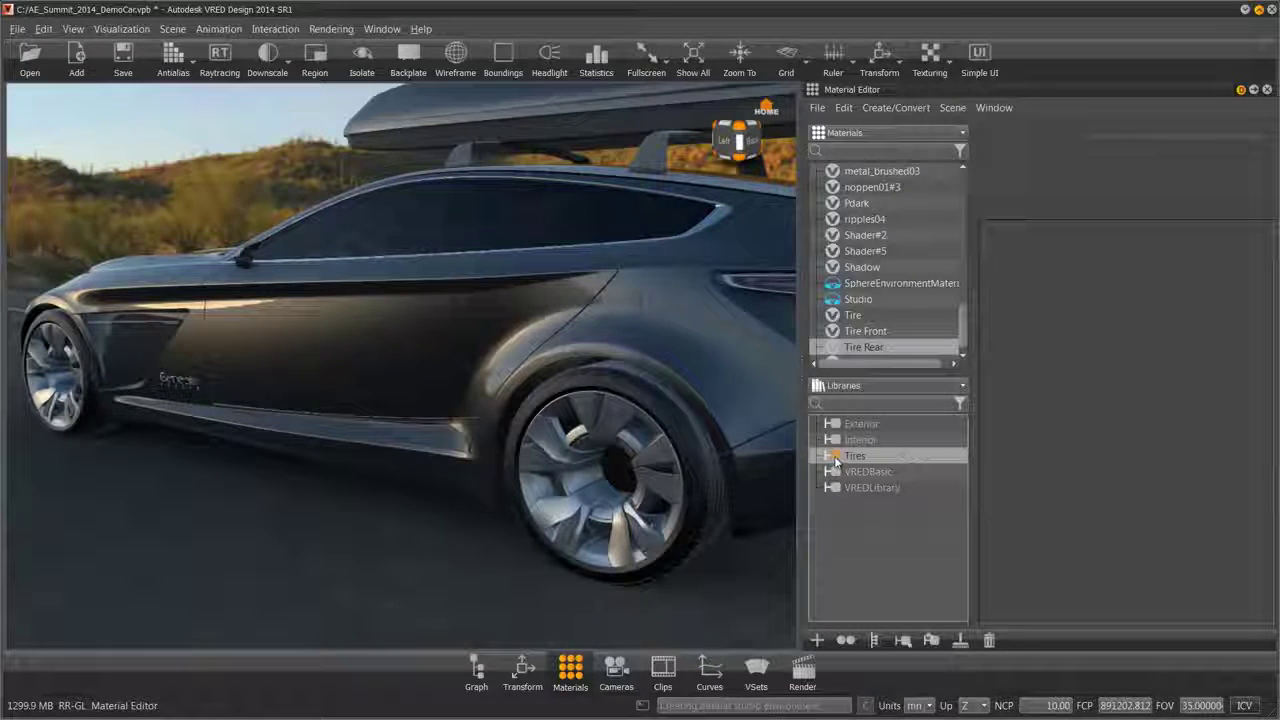
pyautogui.keyDown('shift'); pyautogui.click(866, 343); pyautogui.keyUp('shift')
pyautogui.moveTo(866, 343); pyautogui.dragTo(864, 456)
pyautogui.doubleClick(855, 458)
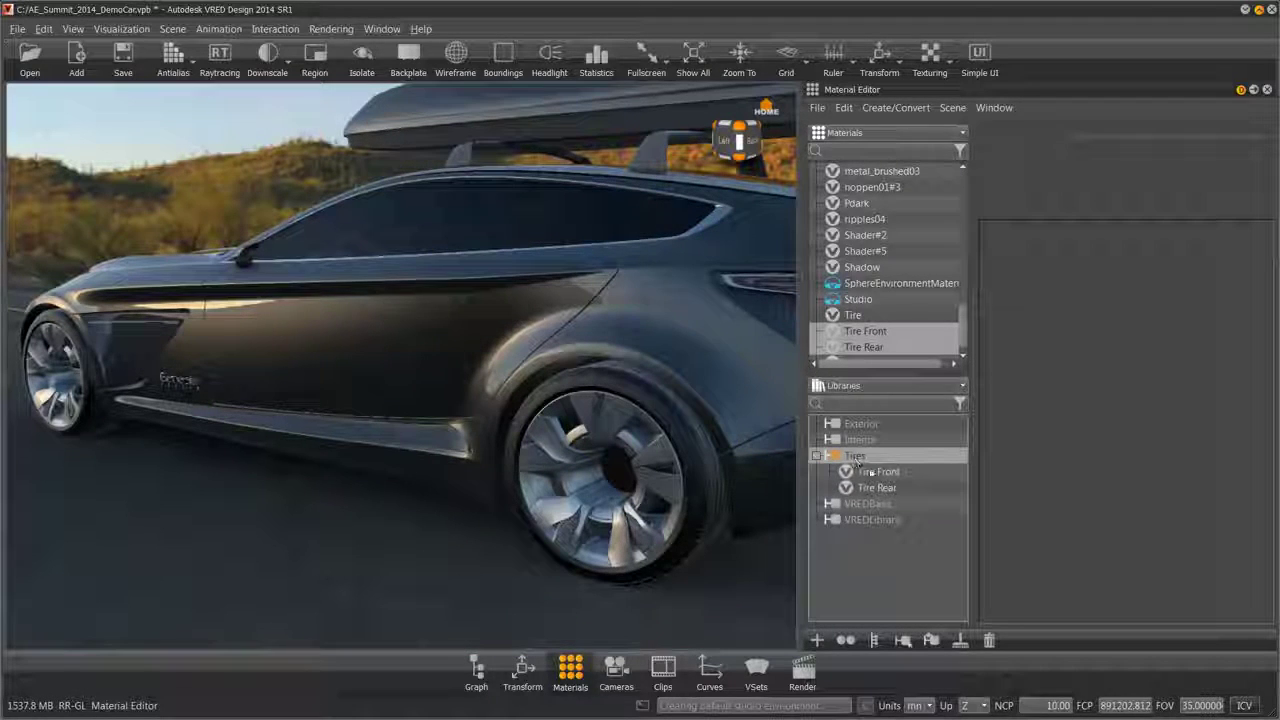
pyautogui.rightClick(858, 459)
pyautogui.click(906, 501)
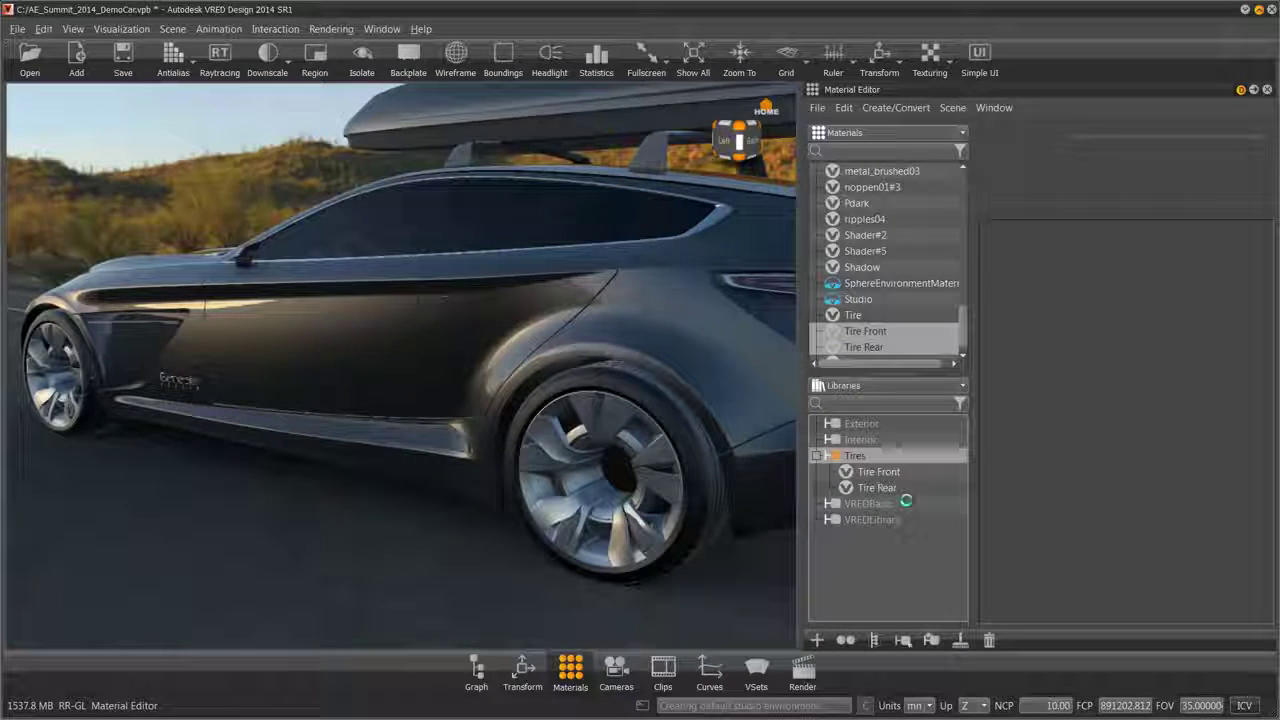
pyautogui.moveTo(643, 448)
pyautogui.mouseDown()
pyautogui.moveTo(551, 410)
pyautogui.moveTo(626, 431)
pyautogui.moveTo(577, 381)
pyautogui.mouseUp()
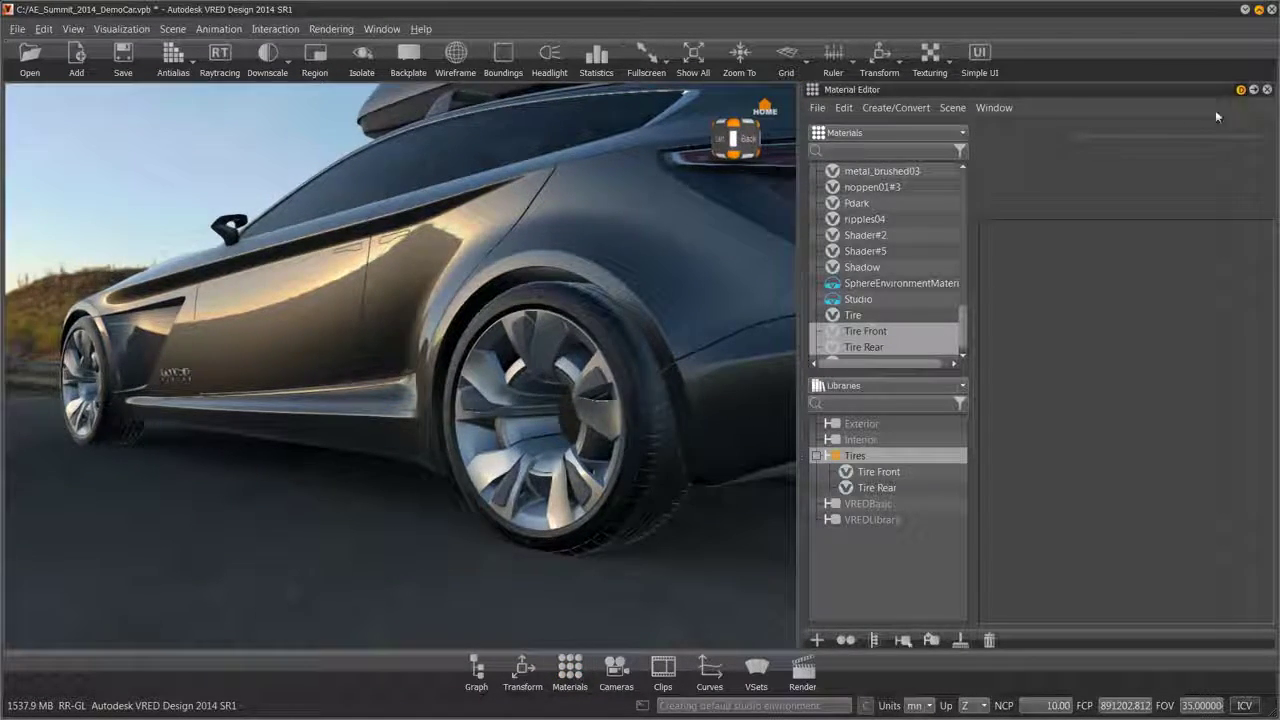
# Step: Close the material settings to show the full-width render
pyautogui.click(1267, 89)
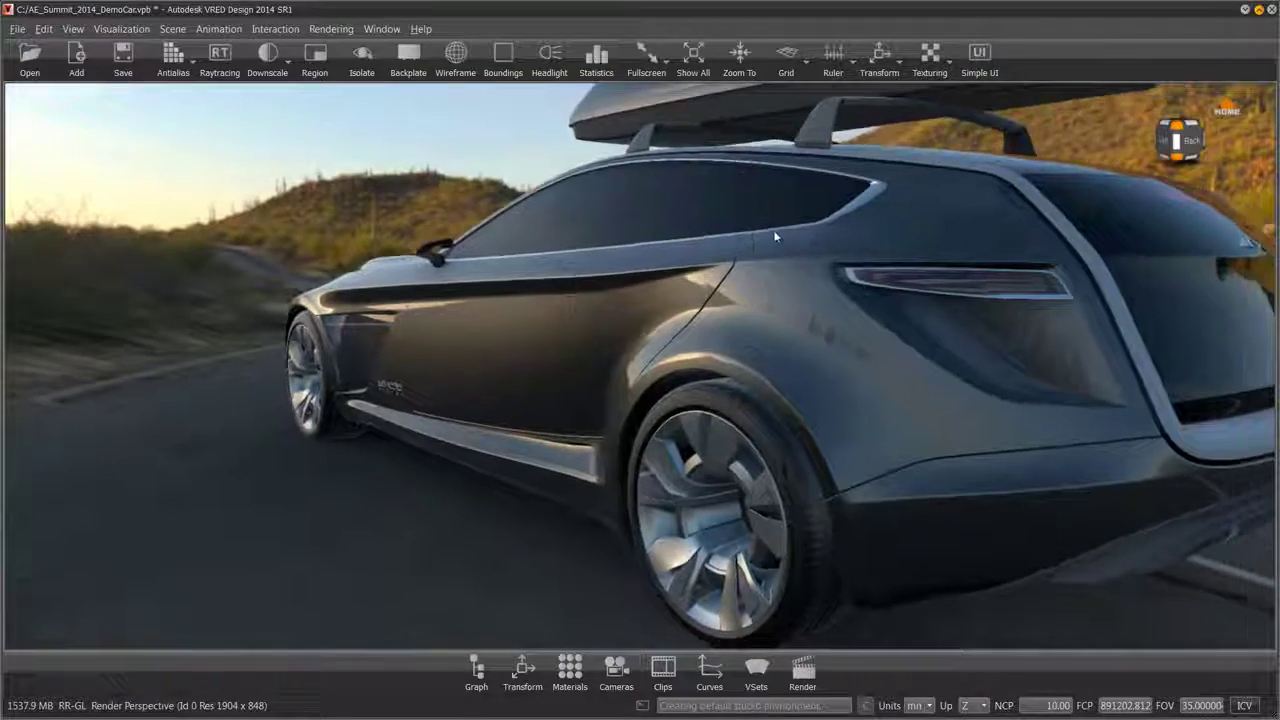